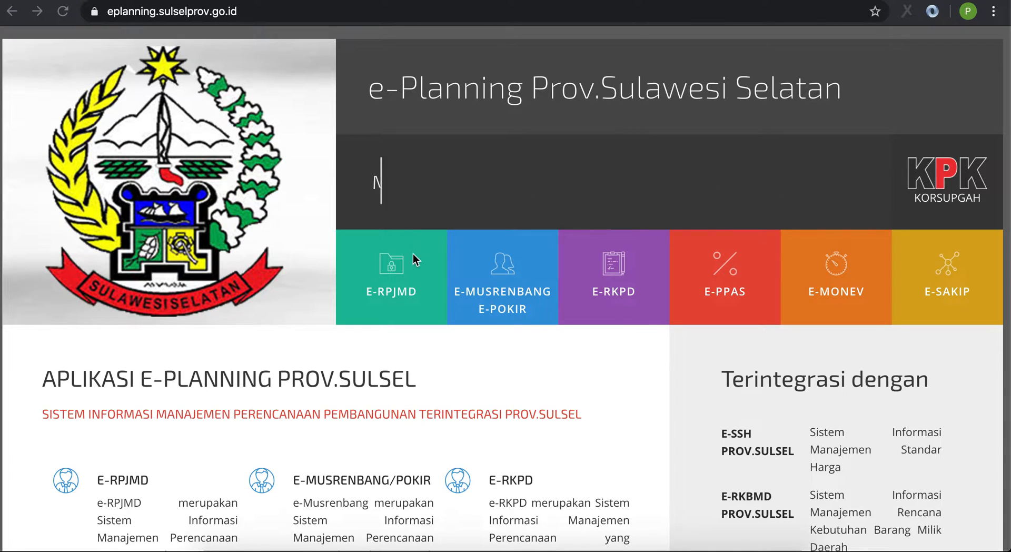
Step: Open the E-RPJMD application from the e-Planning portal and enter the cooperatives agency's username in its login form
{"action": "left_click", "coordinate": [374, 260]}
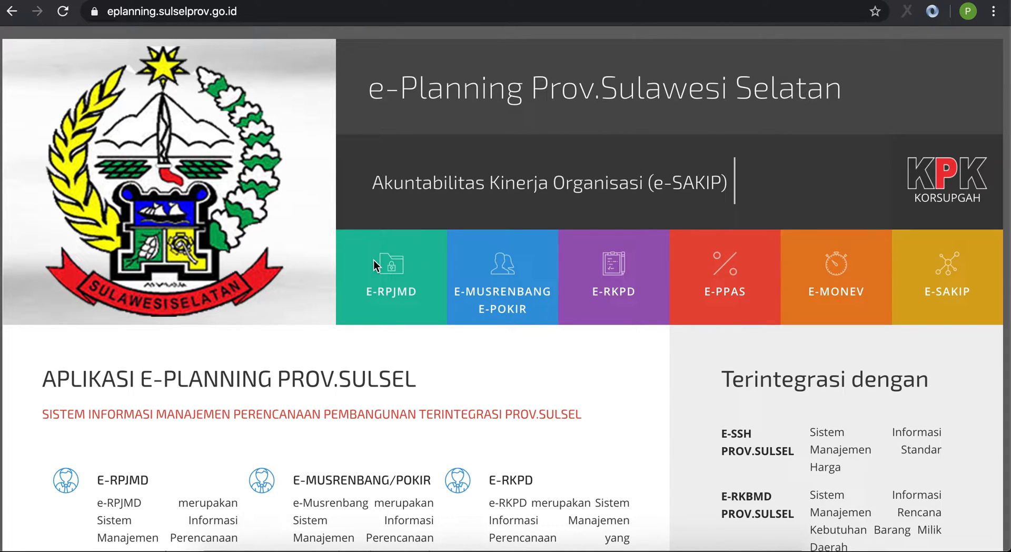
{"action": "left_click", "coordinate": [403, 268]}
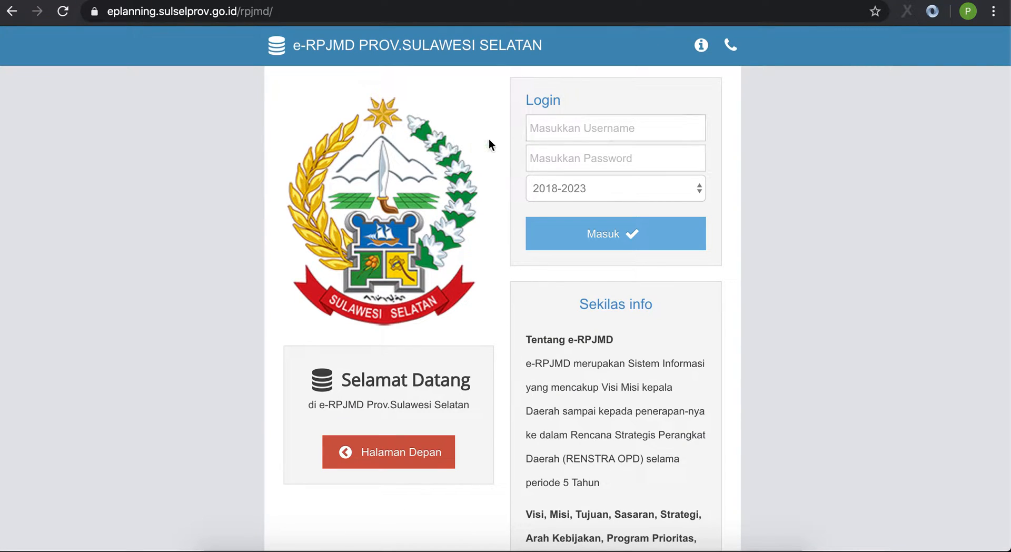
{"action": "left_click", "coordinate": [546, 130]}
{"action": "type", "text": "dinas-"}
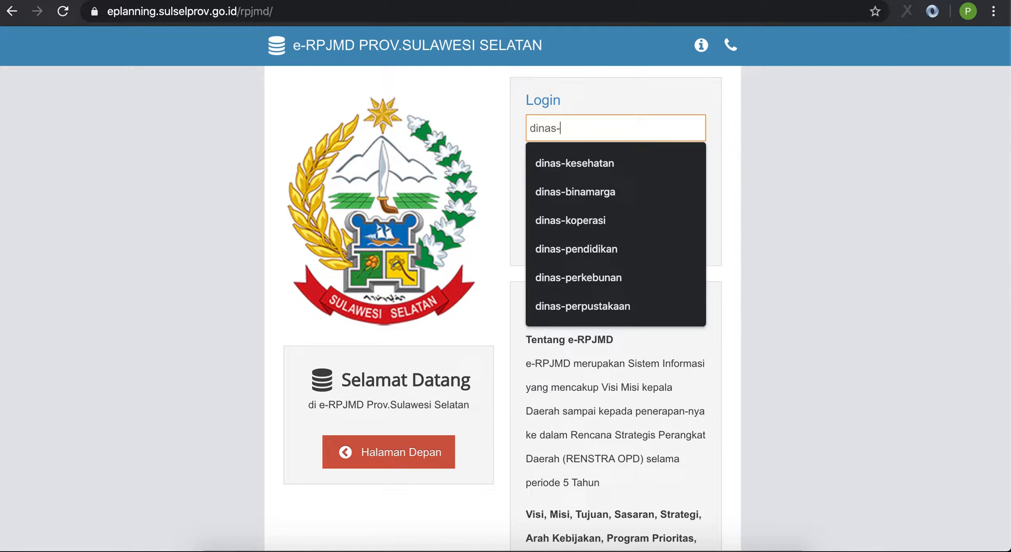
{"action": "key", "text": "ctrl+a"}
{"action": "type", "text": "dinas-perhubungan"}
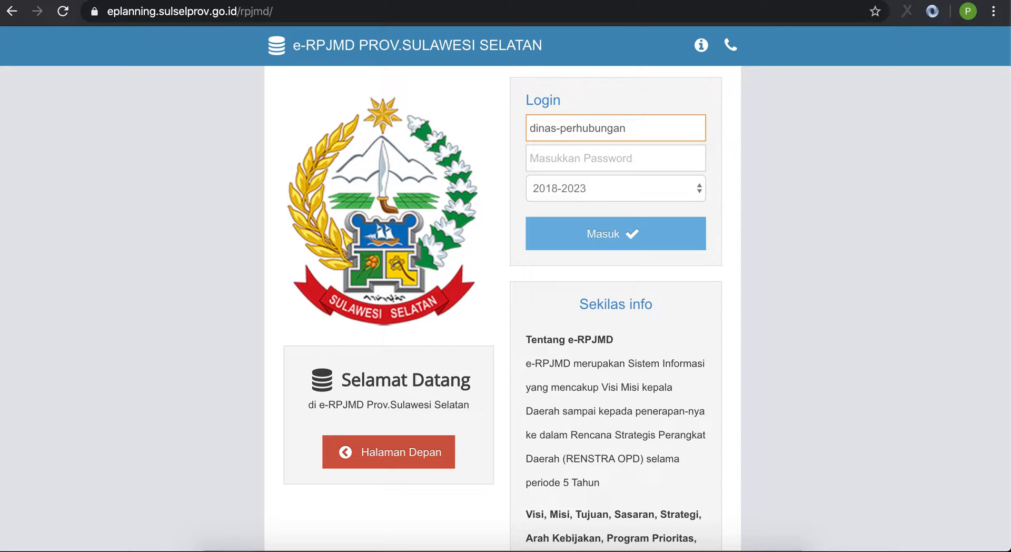
{"action": "key", "text": "ctrl+a"}
{"action": "type", "text": "dinas-"}
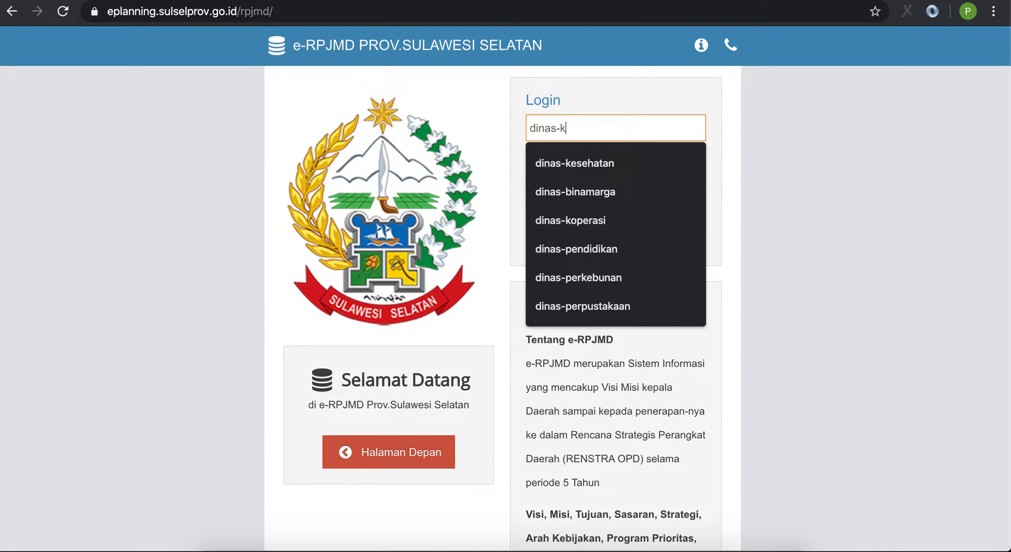
{"action": "type", "text": "koperasi"}
{"action": "key", "text": "BackSpace"}
{"action": "type", "text": "i"}
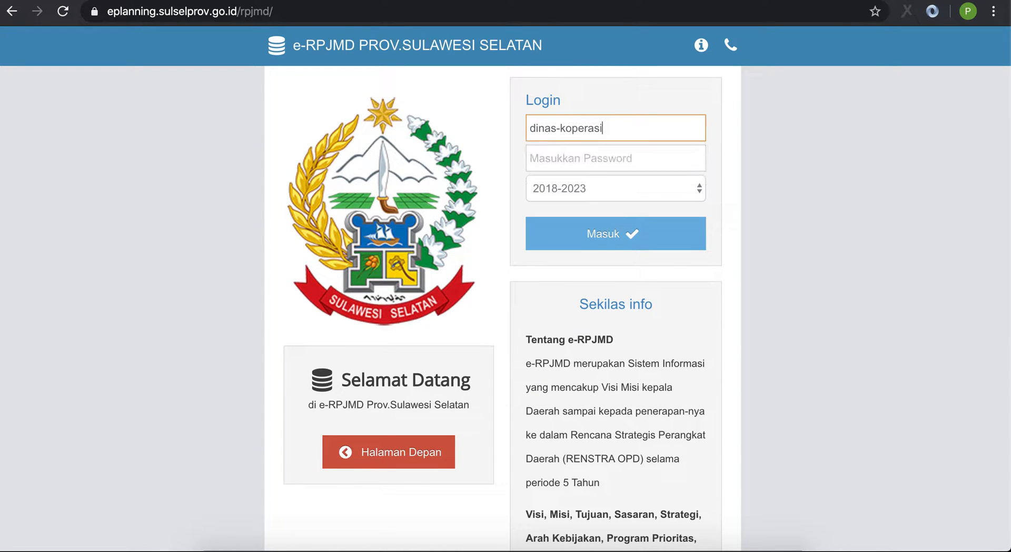
Step: Fill in the account password and submit the login for the 2018-2023 period
{"action": "key", "text": "ctrl+a"}
{"action": "key", "text": "Tab"}
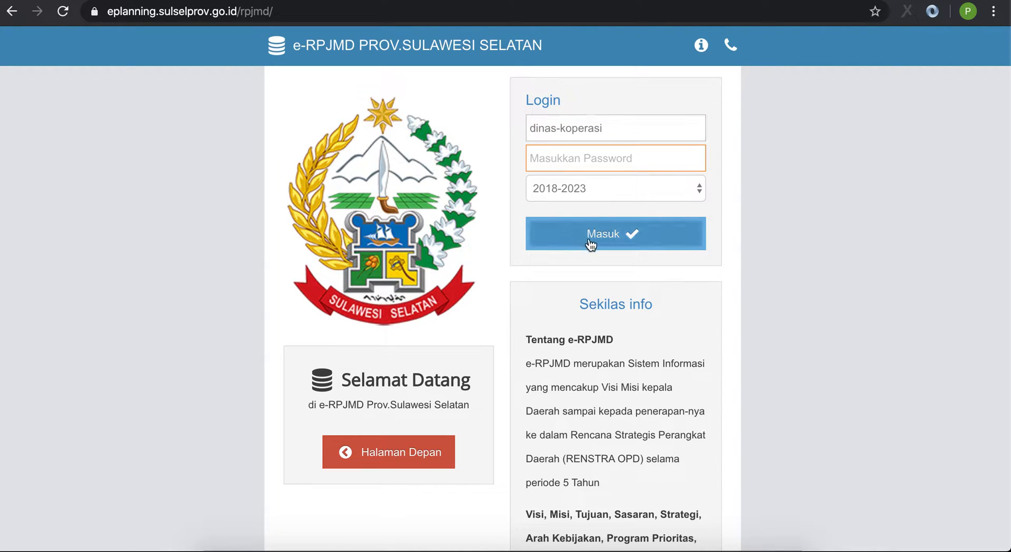
{"action": "key", "text": "ctrl+v"}
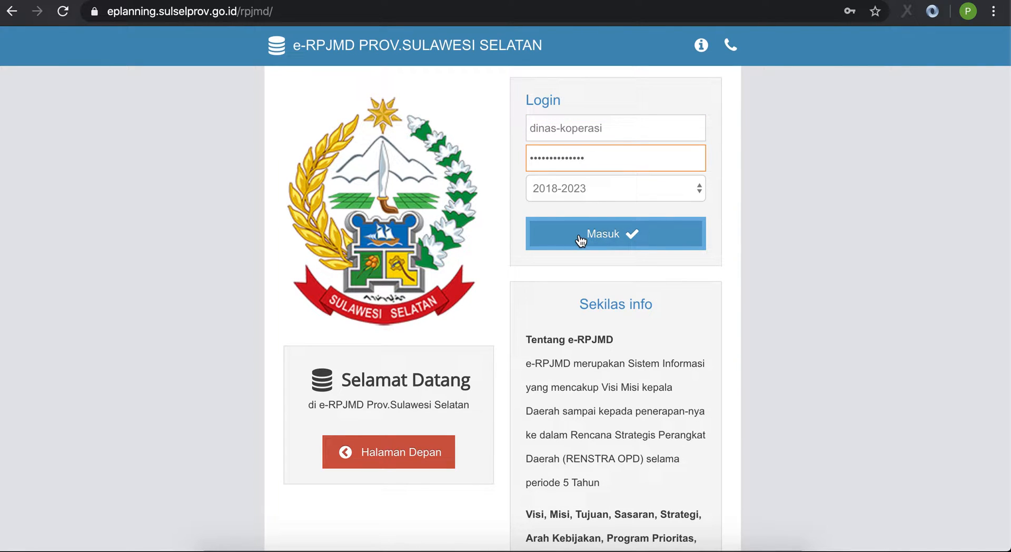
{"action": "left_click", "coordinate": [582, 240]}
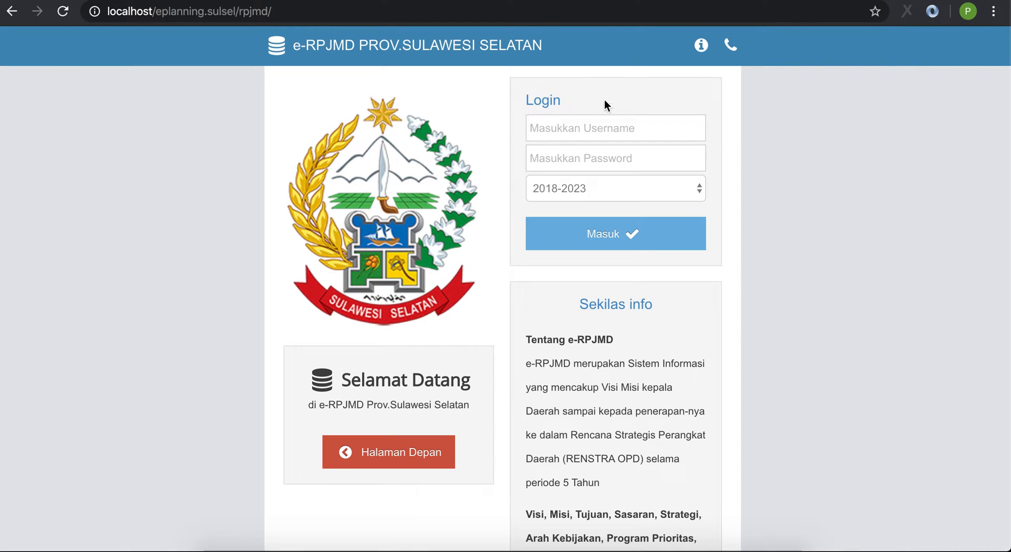
Step: Log in on the localhost e-RPJMD page with the cooperatives agency's username and account password
{"action": "left_click", "coordinate": [591, 129]}
{"action": "type", "text": "dinas-koperasi"}
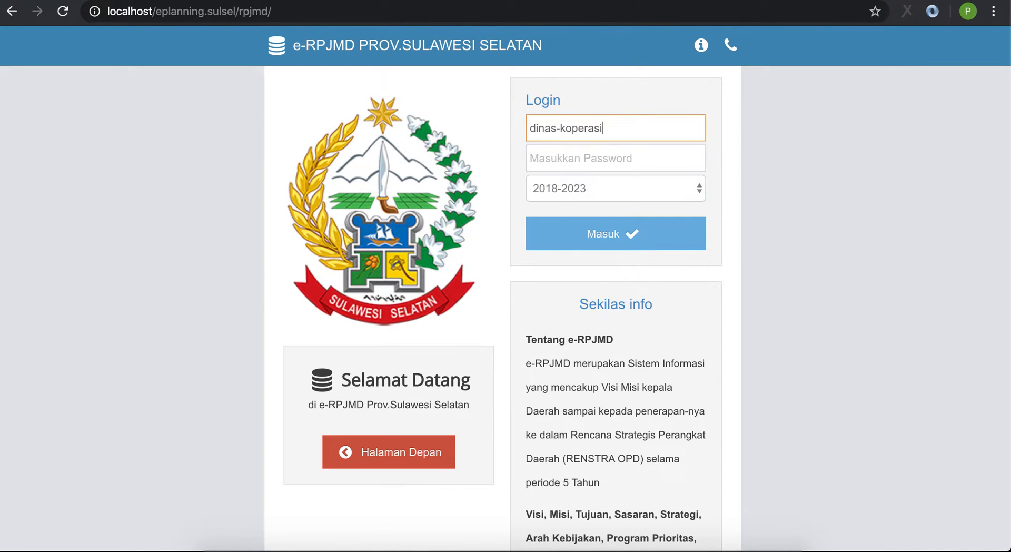
{"action": "key", "text": "super+a"}
{"action": "key", "text": "super+c"}
{"action": "key", "text": "Tab"}
{"action": "key", "text": "super+v"}
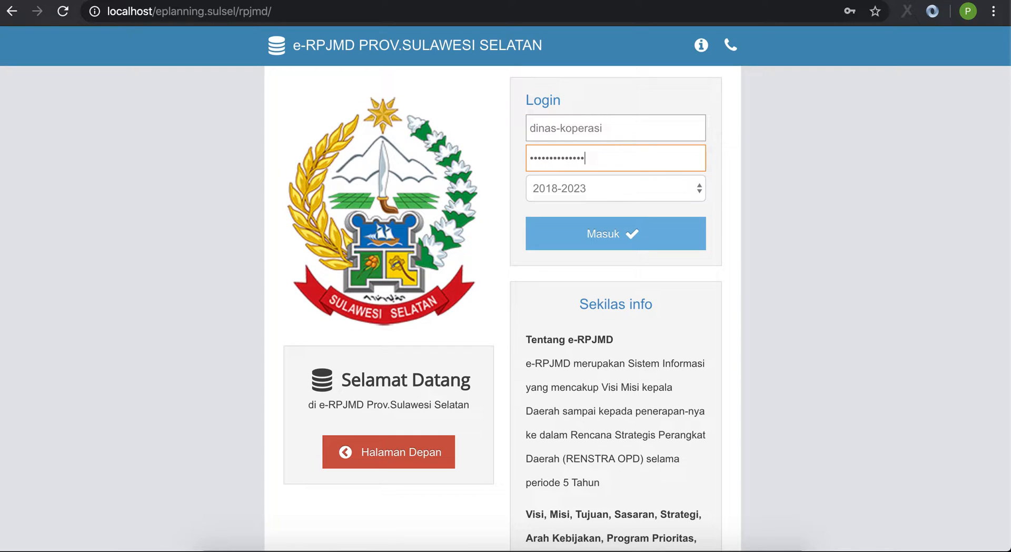
{"action": "key", "text": "Return"}
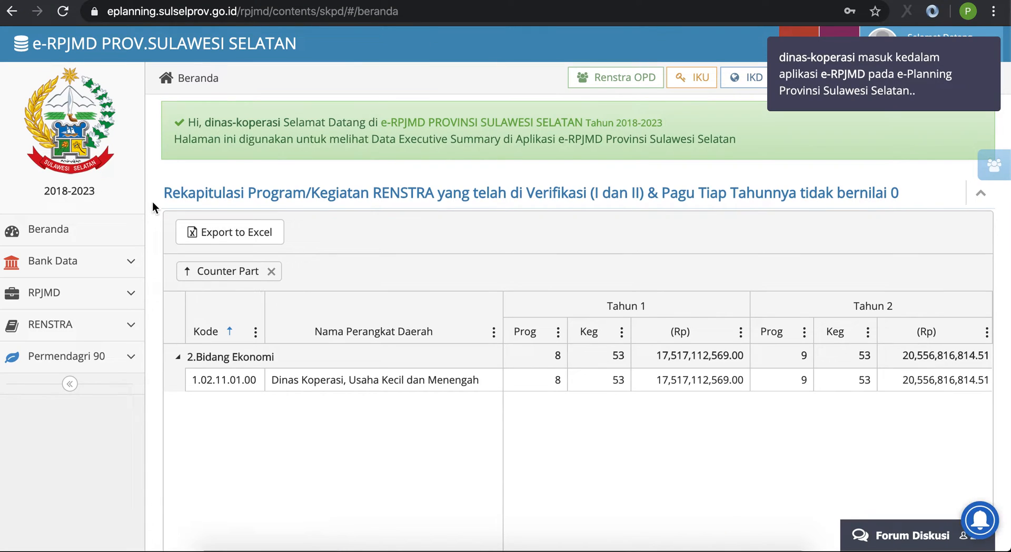
Step: Go to Beranda, then expand Permendagri 90 and its Data Dasar group
{"action": "left_click", "coordinate": [33, 234]}
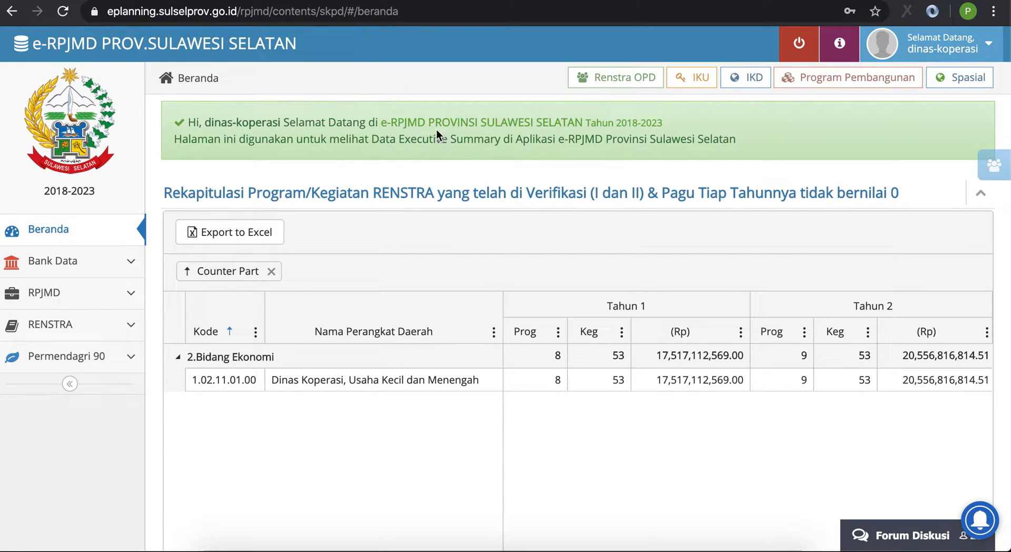
{"action": "left_click", "coordinate": [133, 359]}
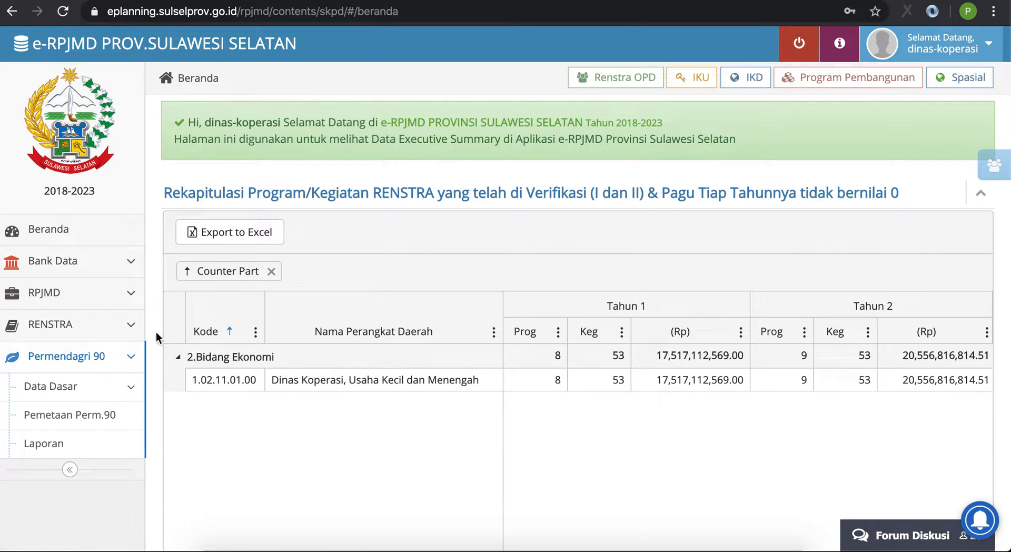
{"action": "left_click", "coordinate": [131, 362]}
{"action": "left_click", "coordinate": [131, 362]}
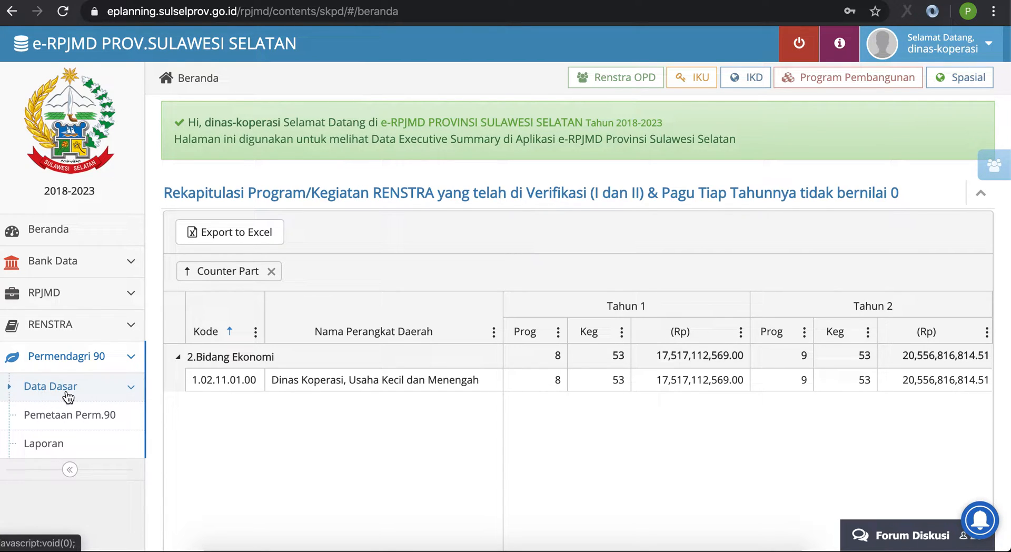
{"action": "left_click", "coordinate": [111, 391]}
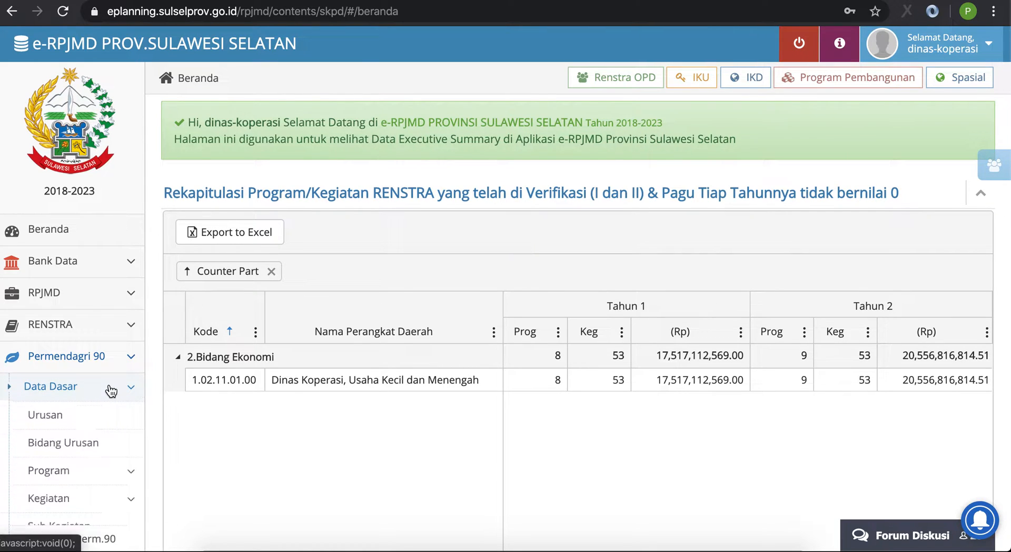
Step: Open the Urusan list under Data Dasar and examine its government affairs entries
{"action": "scroll", "coordinate": [152, 392], "scroll_direction": "down", "scroll_amount": 1}
{"action": "scroll", "coordinate": [124, 399], "scroll_direction": "down", "scroll_amount": 2}
{"action": "scroll", "coordinate": [125, 399], "scroll_direction": "up", "scroll_amount": 2}
{"action": "scroll", "coordinate": [108, 388], "scroll_direction": "down", "scroll_amount": 1}
{"action": "scroll", "coordinate": [107, 388], "scroll_direction": "down", "scroll_amount": 1}
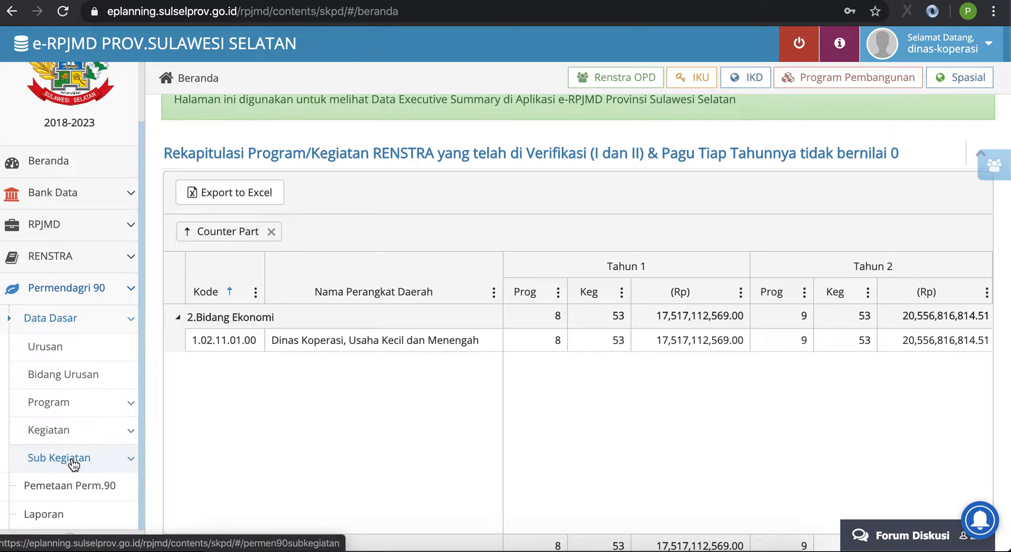
{"action": "left_click", "coordinate": [86, 357]}
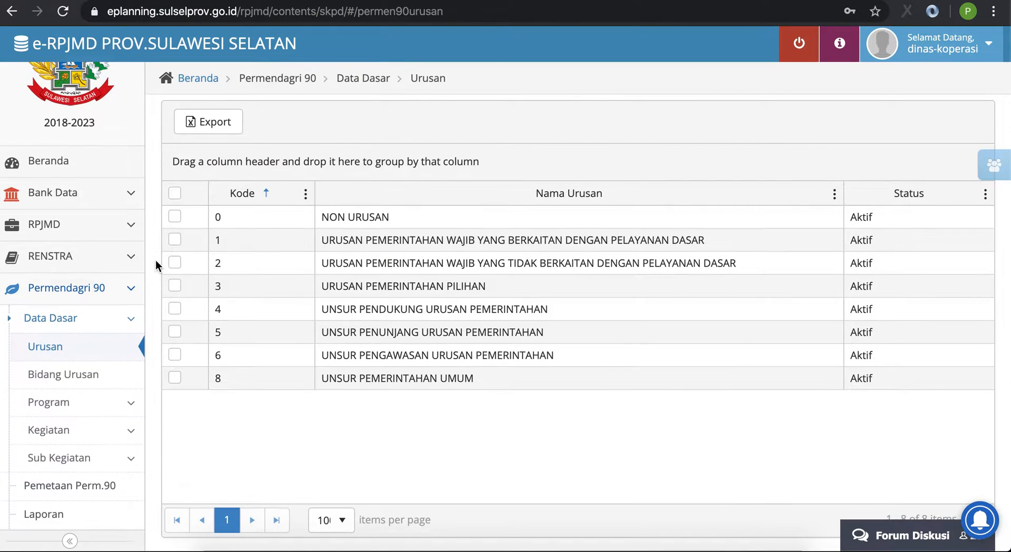
{"action": "left_click", "coordinate": [362, 327]}
{"action": "left_click", "coordinate": [399, 285]}
{"action": "left_click", "coordinate": [345, 238]}
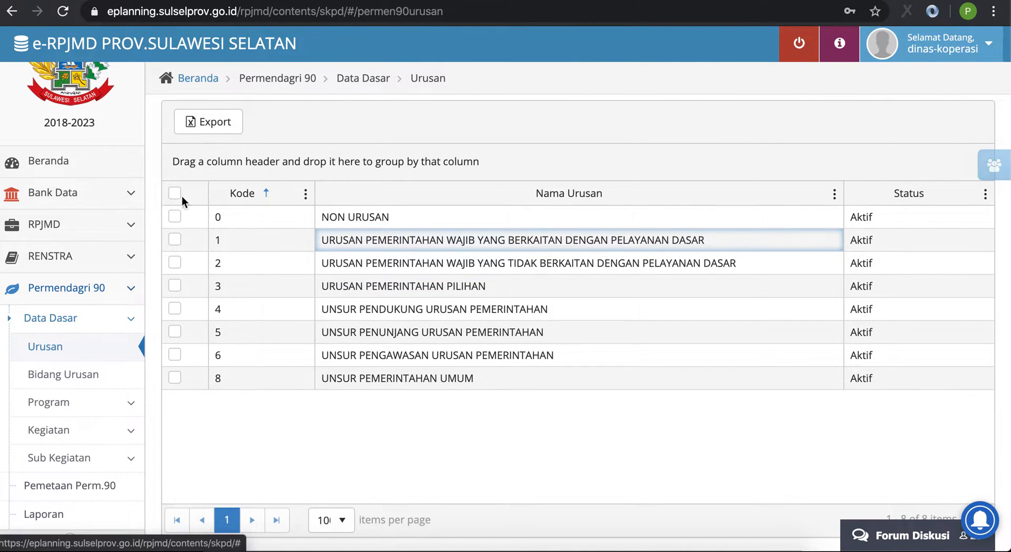
Step: View the Bidang Urusan, Program, Kegiatan and Sub Kegiatan lists of Data Dasar one after another
{"action": "left_click", "coordinate": [94, 382]}
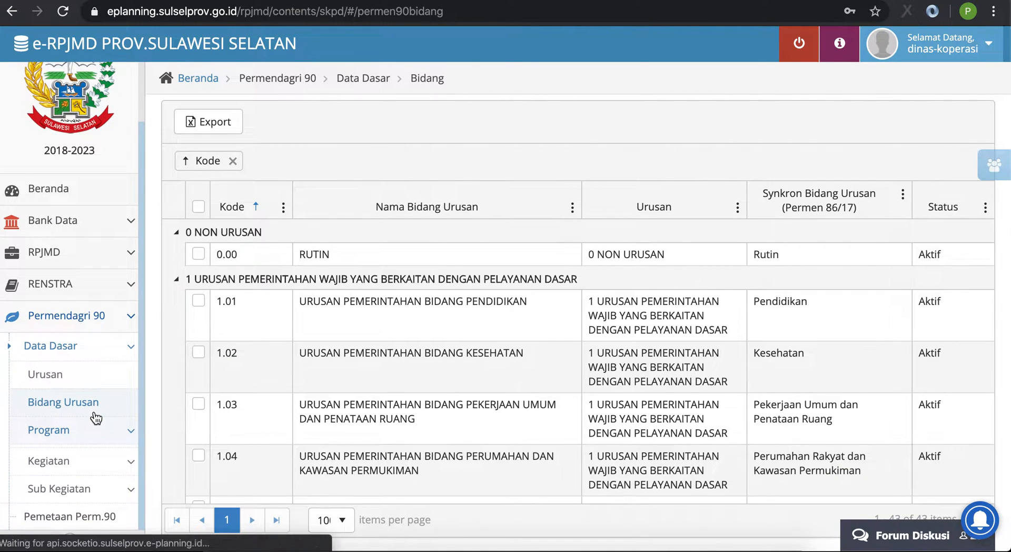
{"action": "left_click", "coordinate": [96, 416]}
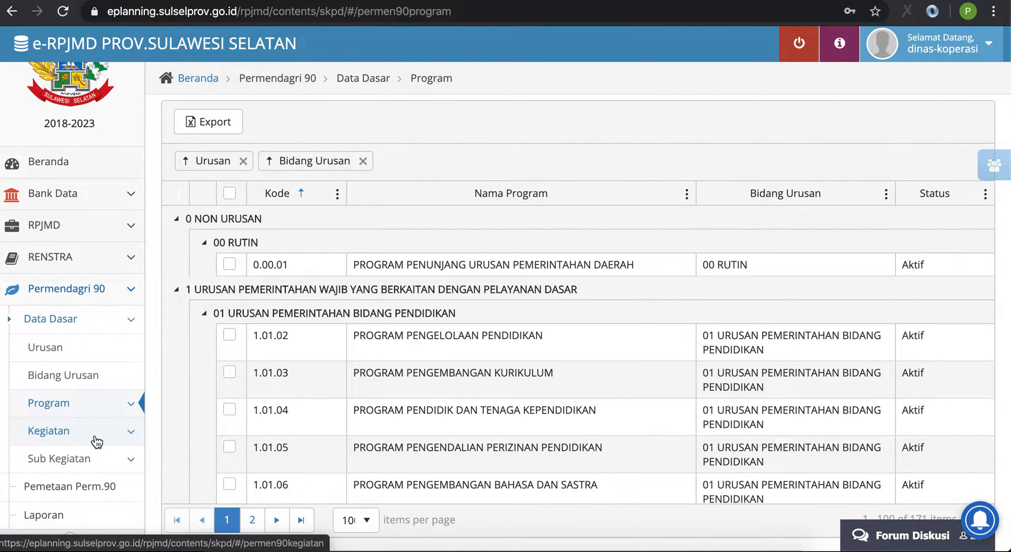
{"action": "left_click", "coordinate": [97, 441]}
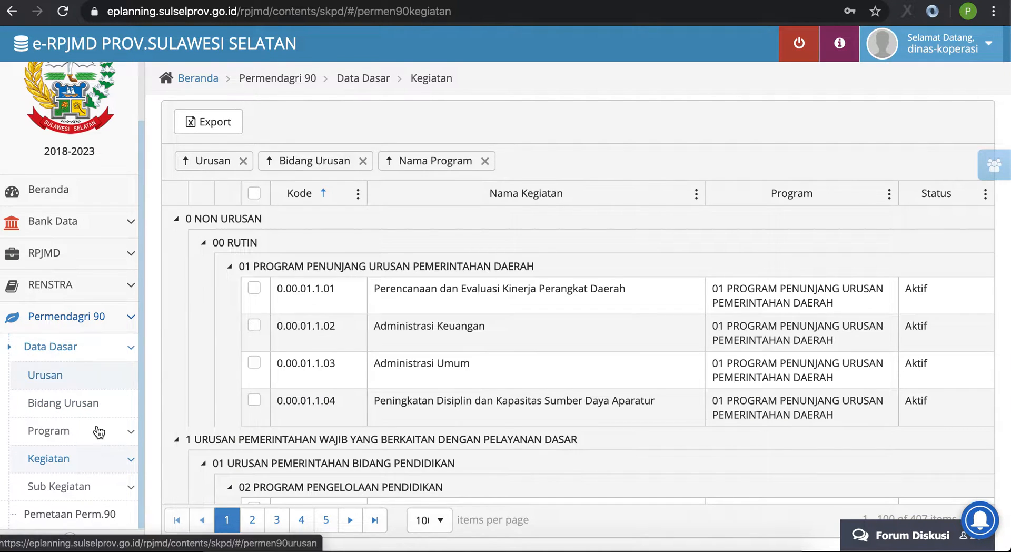
{"action": "left_click", "coordinate": [92, 484]}
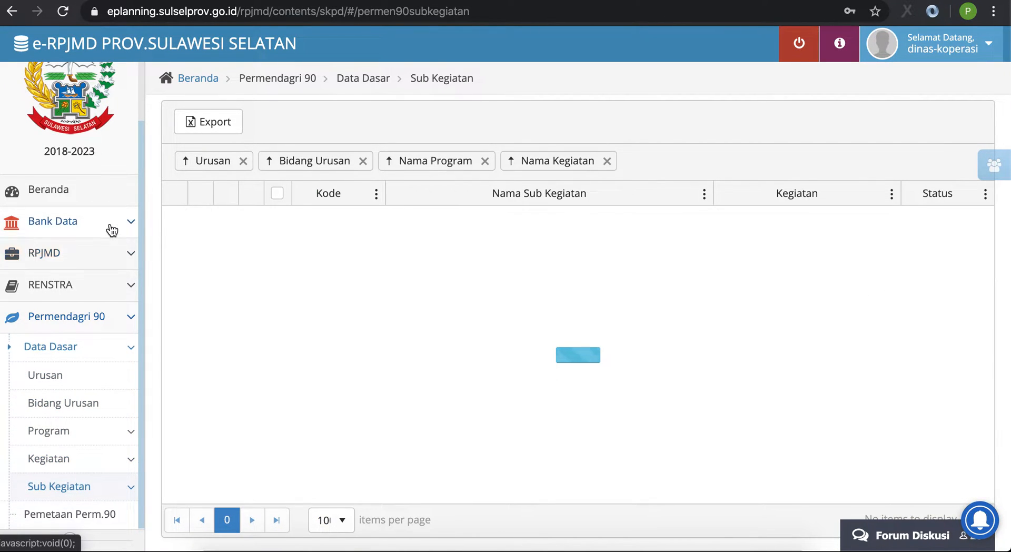
{"action": "scroll", "coordinate": [111, 230], "scroll_direction": "up", "scroll_amount": 1}
{"action": "scroll", "coordinate": [112, 230], "scroll_direction": "down", "scroll_amount": 2}
{"action": "scroll", "coordinate": [112, 230], "scroll_direction": "up", "scroll_amount": 1}
{"action": "scroll", "coordinate": [112, 231], "scroll_direction": "down", "scroll_amount": 1}
{"action": "scroll", "coordinate": [112, 231], "scroll_direction": "up", "scroll_amount": 1}
{"action": "scroll", "coordinate": [112, 230], "scroll_direction": "down", "scroll_amount": 1}
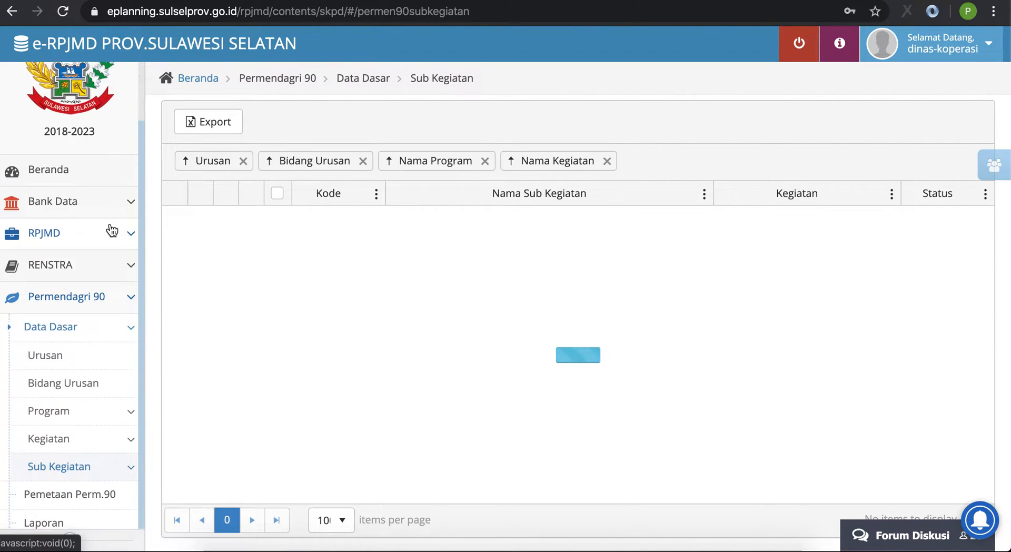
{"action": "scroll", "coordinate": [109, 230], "scroll_direction": "up", "scroll_amount": 2}
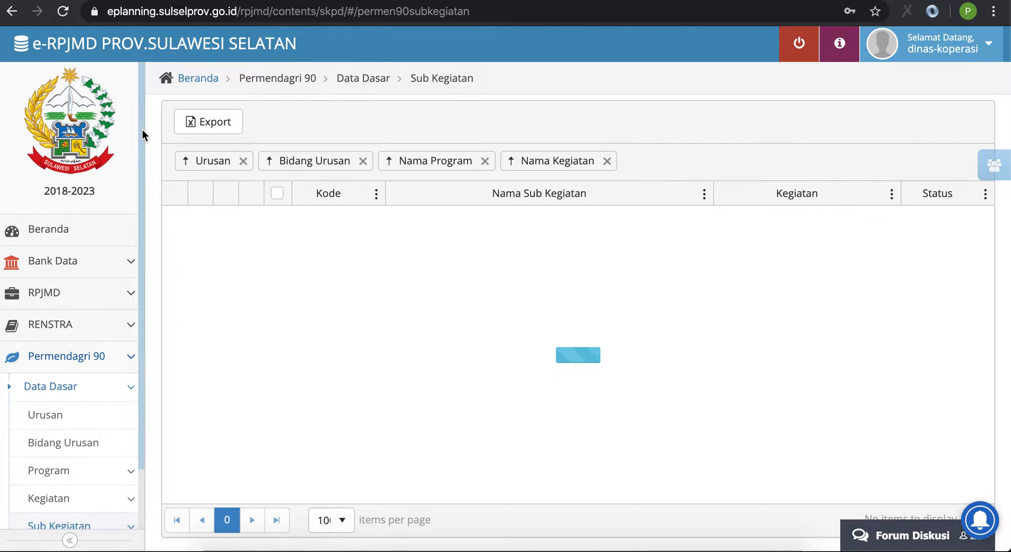
{"action": "scroll", "coordinate": [135, 249], "scroll_direction": "down", "scroll_amount": 2}
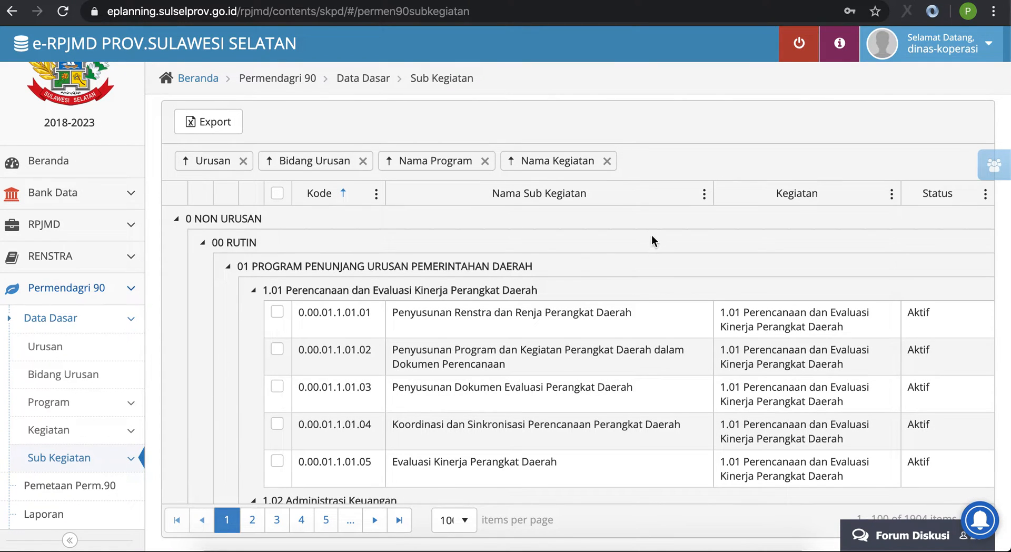
Step: Look through the codes and names of the entries in the Sub Kegiatan list
{"action": "scroll", "coordinate": [650, 237], "scroll_direction": "down", "scroll_amount": 1}
{"action": "scroll", "coordinate": [644, 222], "scroll_direction": "down", "scroll_amount": 1}
{"action": "scroll", "coordinate": [579, 390], "scroll_direction": "up", "scroll_amount": 3}
{"action": "scroll", "coordinate": [571, 409], "scroll_direction": "down", "scroll_amount": 4}
{"action": "scroll", "coordinate": [571, 409], "scroll_direction": "up", "scroll_amount": 2}
{"action": "scroll", "coordinate": [1000, 363], "scroll_direction": "down", "scroll_amount": 2}
{"action": "scroll", "coordinate": [571, 320], "scroll_direction": "up", "scroll_amount": 2}
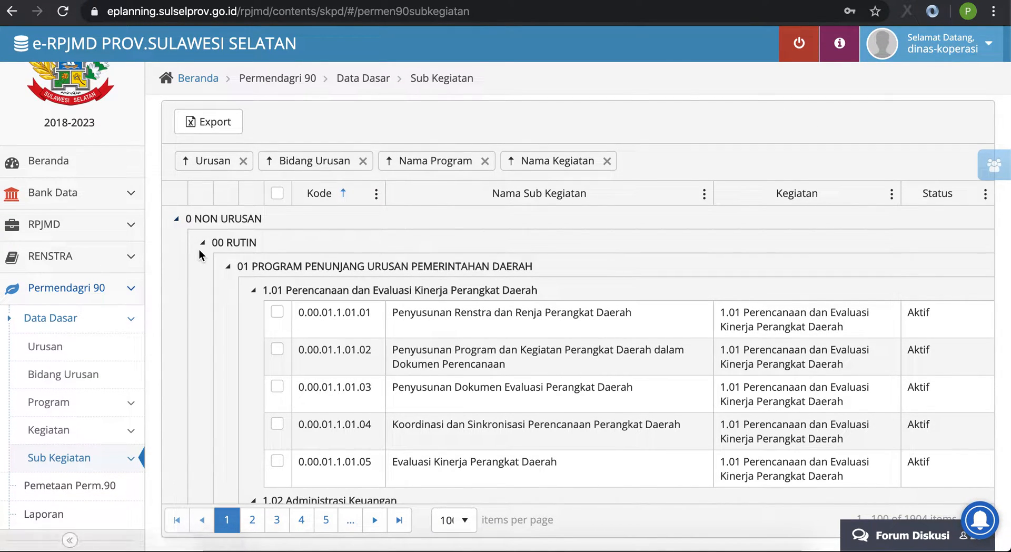
Step: Collapse and re-expand the 00 RUTIN and 01 URUSAN PEMERINTAHAN BIDANG PENDIDIKAN groups to inspect the Sub Kegiatan hierarchy
{"action": "left_click", "coordinate": [203, 243]}
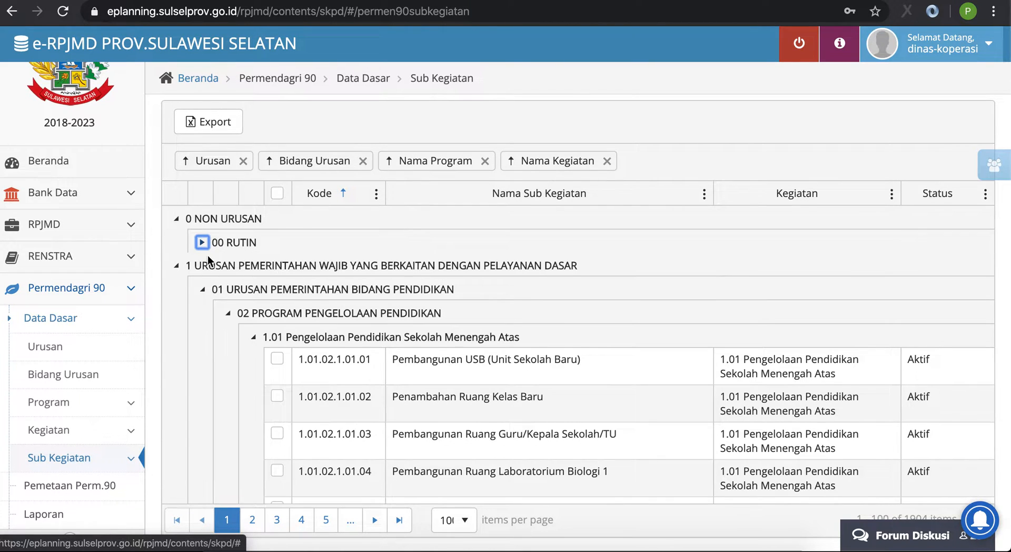
{"action": "left_click", "coordinate": [201, 289]}
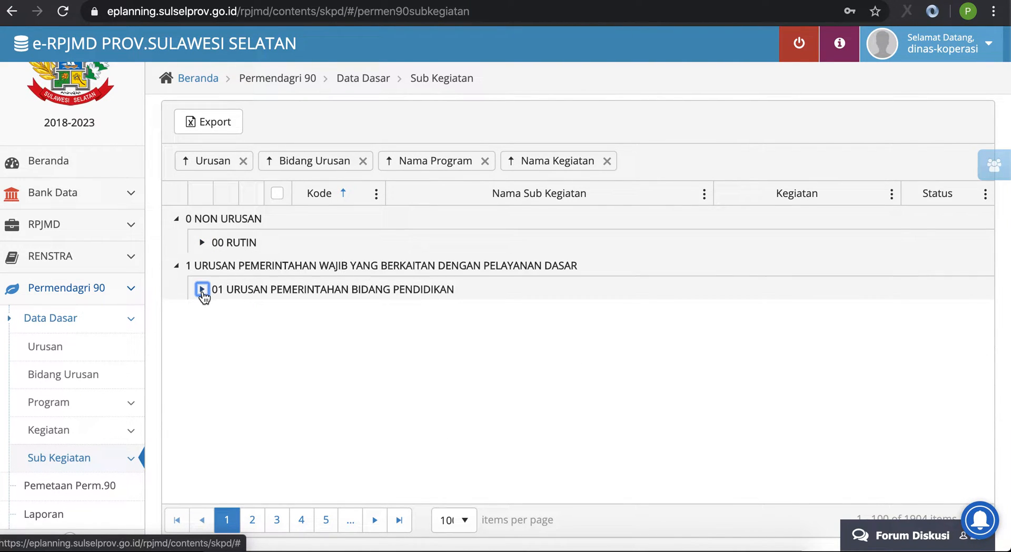
{"action": "left_click", "coordinate": [202, 289]}
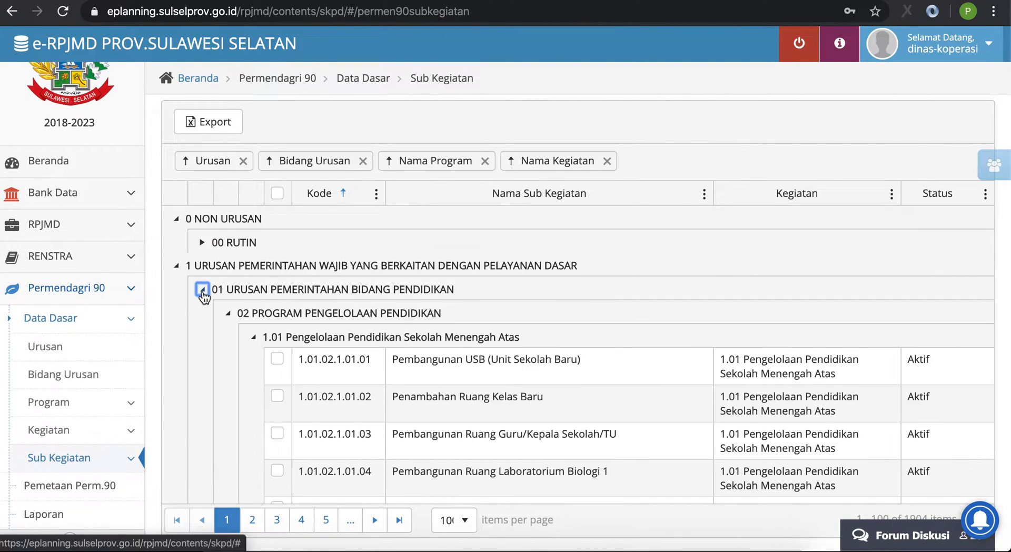
{"action": "left_click", "coordinate": [202, 243]}
{"action": "left_click", "coordinate": [203, 243]}
{"action": "left_click", "coordinate": [203, 243]}
{"action": "left_click", "coordinate": [371, 334]}
{"action": "left_click", "coordinate": [431, 388]}
Step: Collapse Data Dasar, open Pemetaan Perm.90 and review the agency's programs, activities and output indicators
{"action": "left_click", "coordinate": [122, 322]}
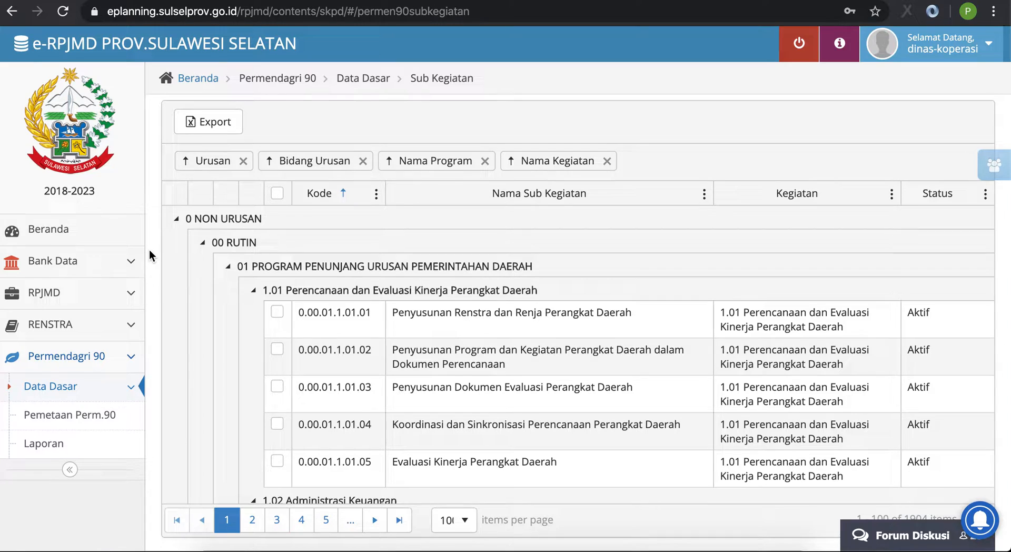
{"action": "left_click", "coordinate": [103, 415]}
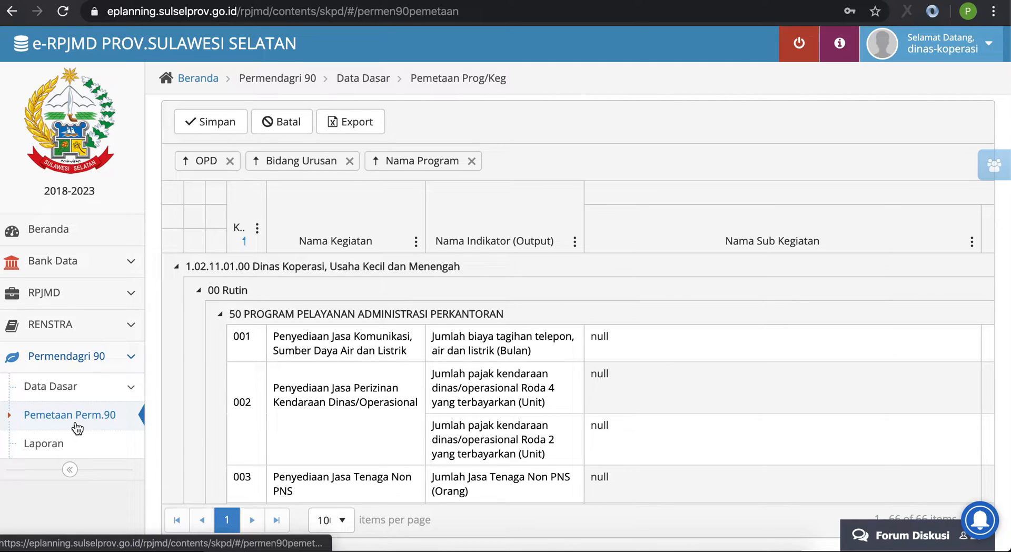
{"action": "scroll", "coordinate": [441, 342], "scroll_direction": "down", "scroll_amount": 15}
{"action": "scroll", "coordinate": [440, 341], "scroll_direction": "up", "scroll_amount": 15}
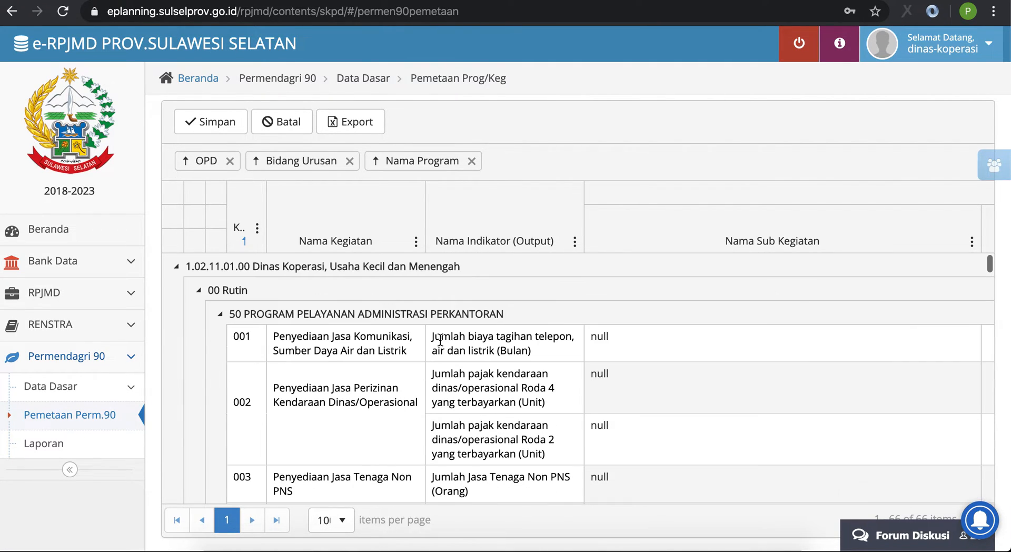
{"action": "scroll", "coordinate": [440, 341], "scroll_direction": "down", "scroll_amount": 10}
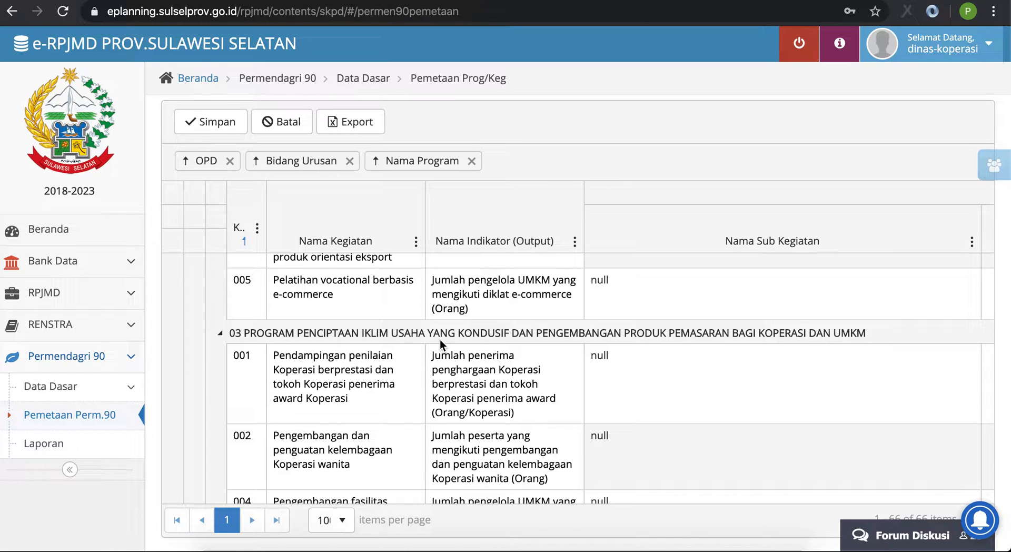
{"action": "scroll", "coordinate": [440, 339], "scroll_direction": "up", "scroll_amount": 10}
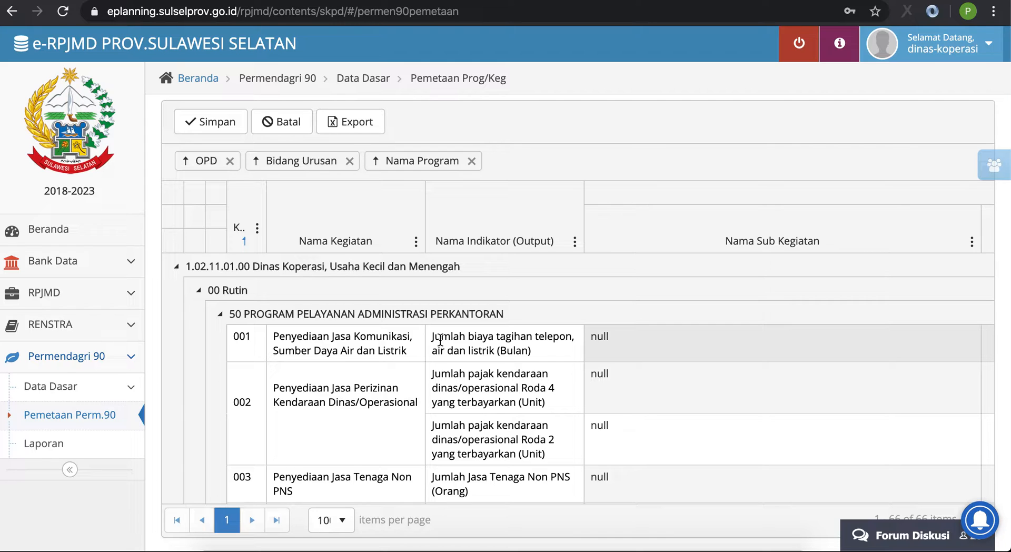
Step: Look through the activities and output indicators listed under each program in the mapping table
{"action": "scroll", "coordinate": [440, 340], "scroll_direction": "down", "scroll_amount": 10}
{"action": "scroll", "coordinate": [440, 338], "scroll_direction": "up", "scroll_amount": 10}
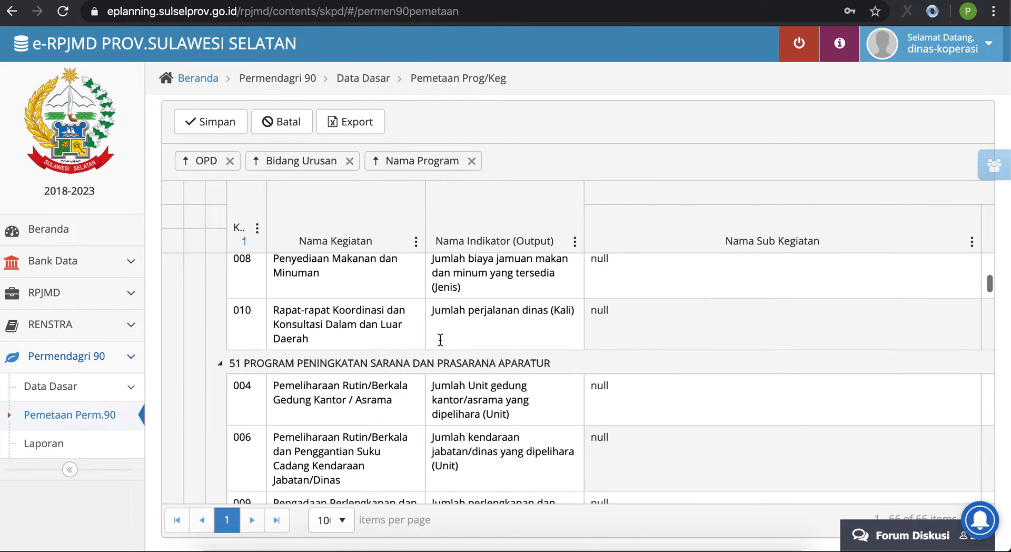
{"action": "scroll", "coordinate": [477, 382], "scroll_direction": "down", "scroll_amount": 10}
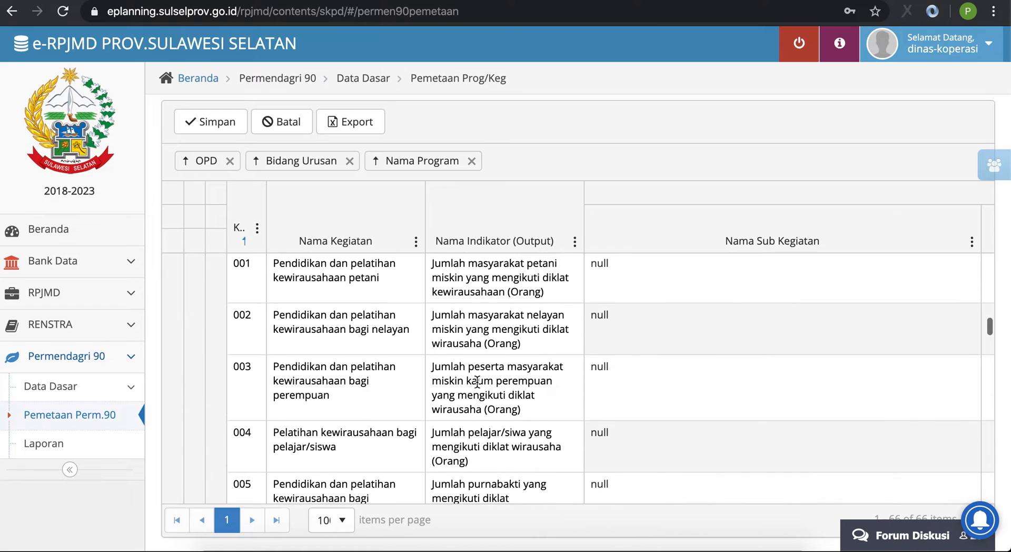
{"action": "scroll", "coordinate": [477, 382], "scroll_direction": "up", "scroll_amount": 10}
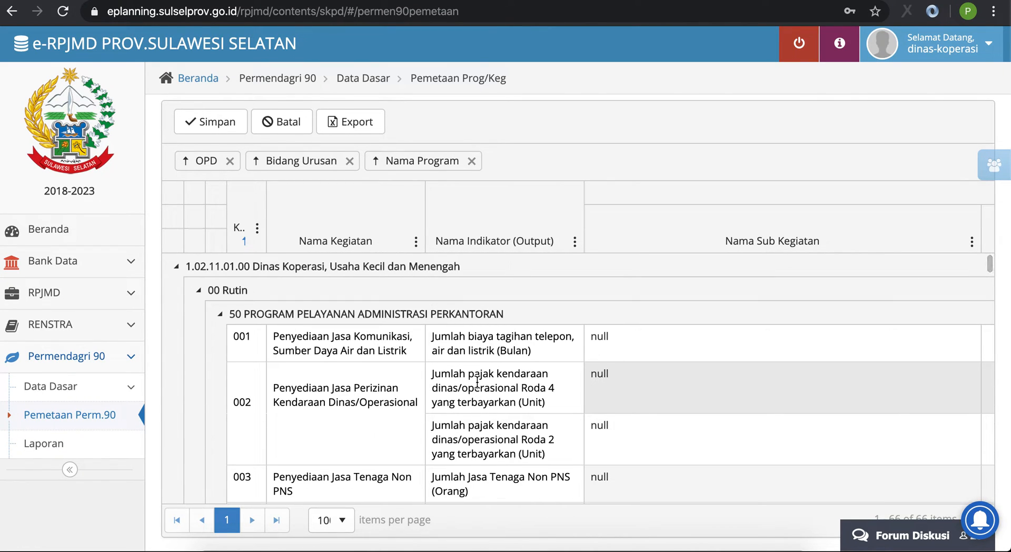
{"action": "scroll", "coordinate": [477, 382], "scroll_direction": "down", "scroll_amount": 1}
{"action": "scroll", "coordinate": [478, 382], "scroll_direction": "up", "scroll_amount": 1}
{"action": "scroll", "coordinate": [477, 381], "scroll_direction": "down", "scroll_amount": 2}
{"action": "scroll", "coordinate": [477, 382], "scroll_direction": "up", "scroll_amount": 2}
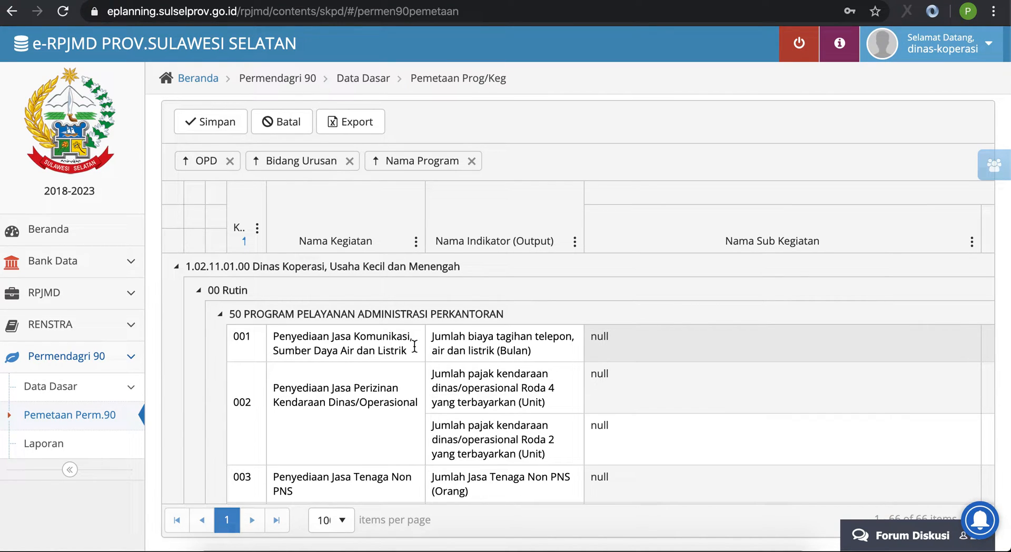
Step: Collapse the navigation sidebar to view the mapping table at full width, and expand it again
{"action": "left_click", "coordinate": [69, 469]}
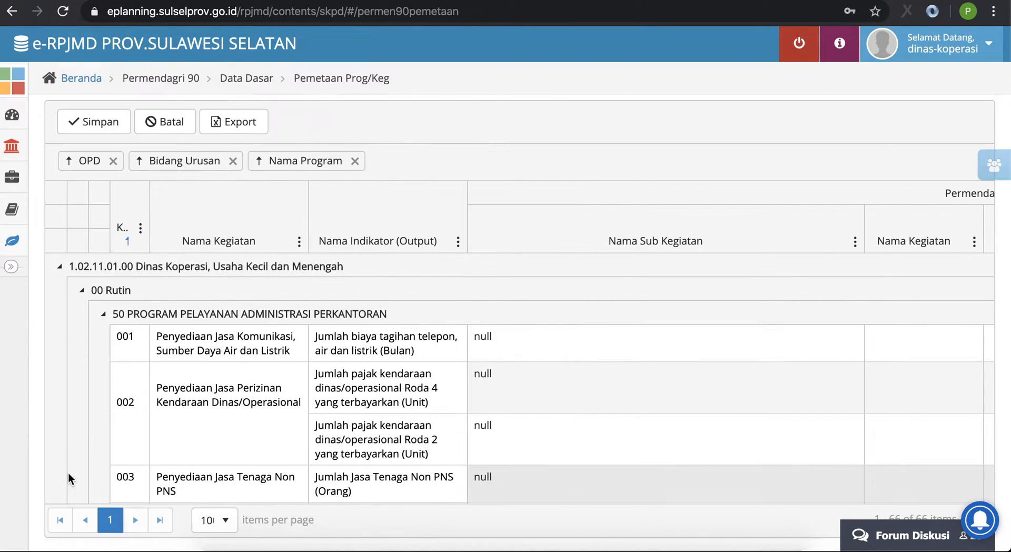
{"action": "scroll", "coordinate": [427, 381], "scroll_direction": "right", "scroll_amount": 3}
{"action": "scroll", "coordinate": [428, 381], "scroll_direction": "left", "scroll_amount": 3}
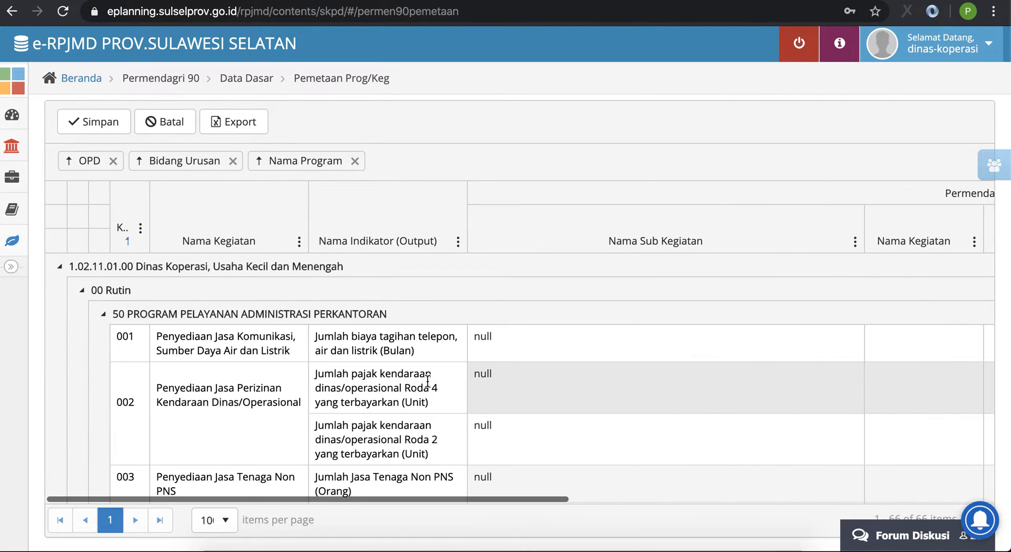
{"action": "left_click", "coordinate": [12, 268]}
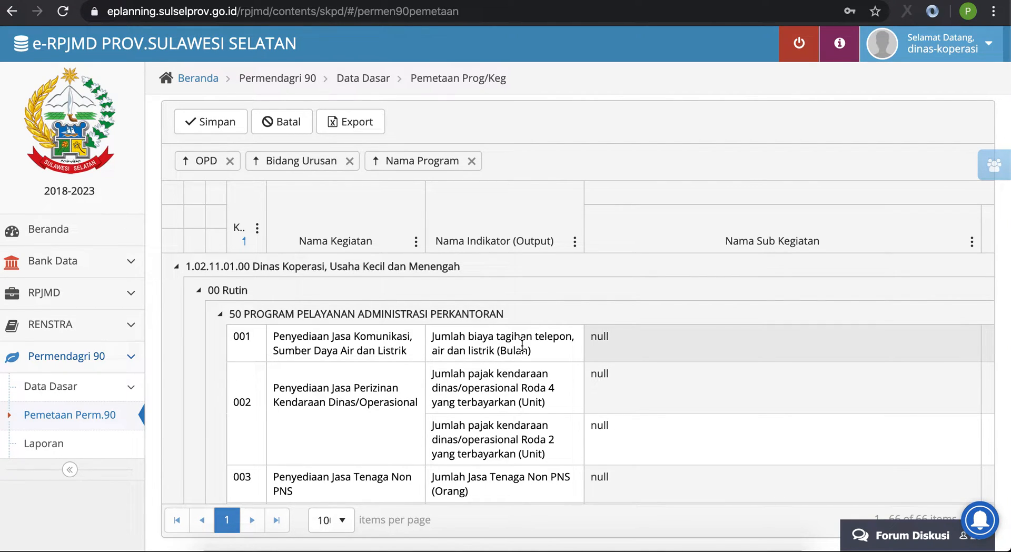
Step: Examine the Permendagri 90 columns of the mapping table, from Nama Sub Kegiatan through Kodefikasi
{"action": "scroll", "coordinate": [523, 346], "scroll_direction": "right", "scroll_amount": 10}
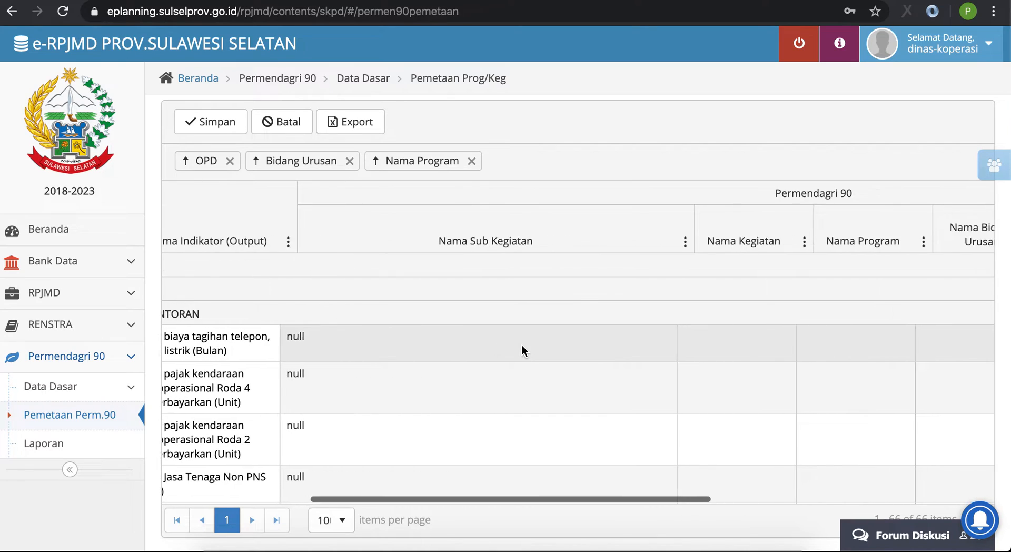
{"action": "scroll", "coordinate": [523, 346], "scroll_direction": "right", "scroll_amount": 2}
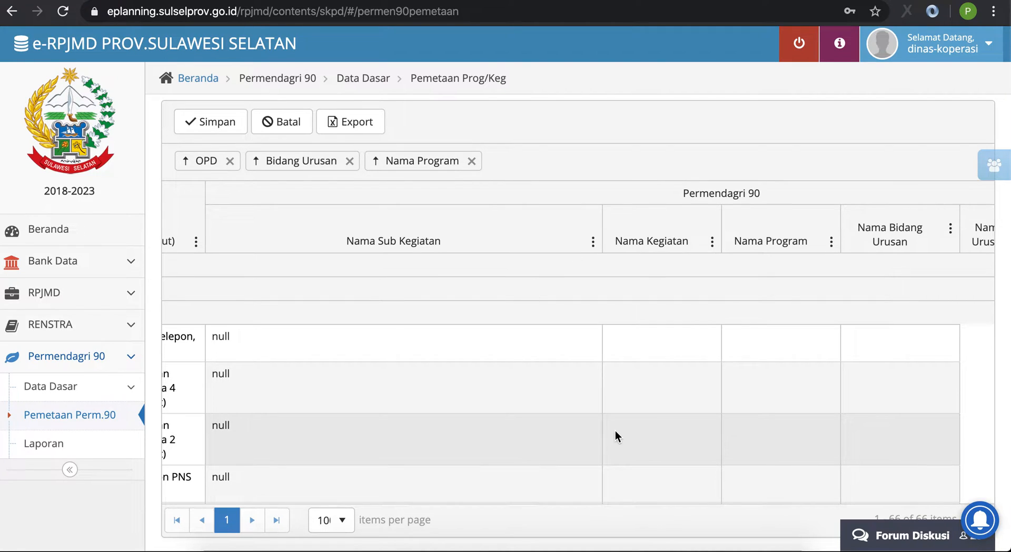
{"action": "scroll", "coordinate": [615, 431], "scroll_direction": "right", "scroll_amount": 1}
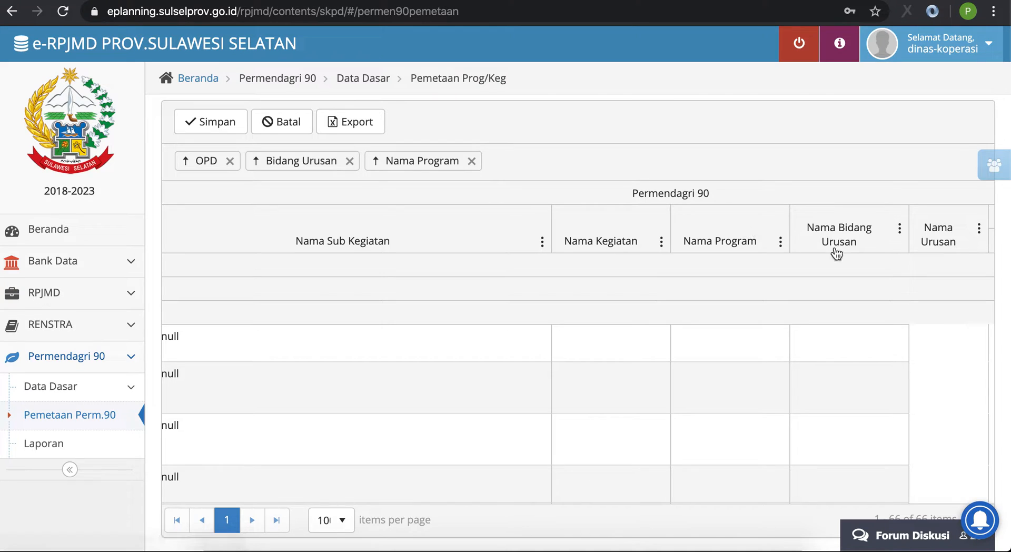
{"action": "scroll", "coordinate": [802, 321], "scroll_direction": "right", "scroll_amount": 4}
{"action": "scroll", "coordinate": [802, 320], "scroll_direction": "right", "scroll_amount": 3}
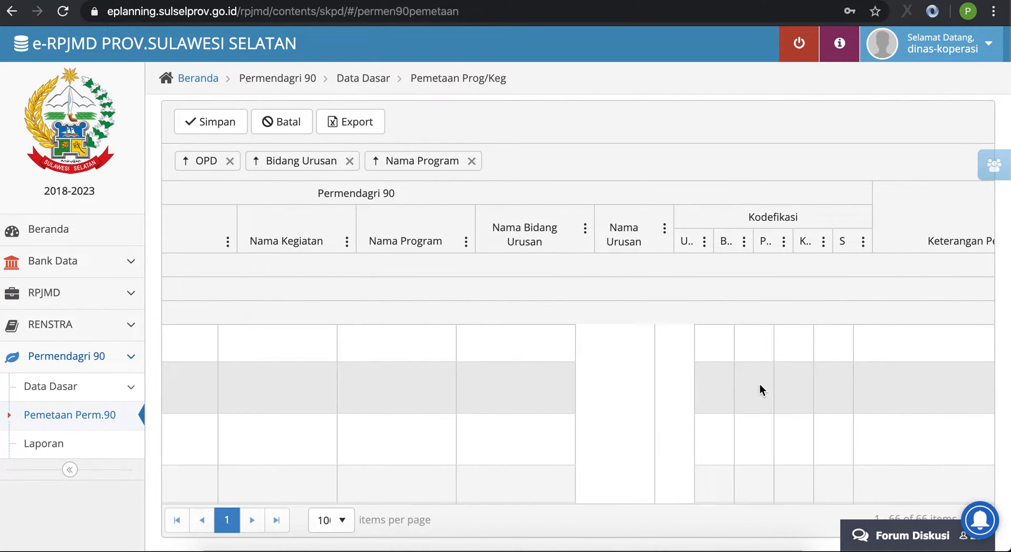
{"action": "scroll", "coordinate": [759, 384], "scroll_direction": "right", "scroll_amount": 3}
{"action": "scroll", "coordinate": [678, 372], "scroll_direction": "left", "scroll_amount": 6}
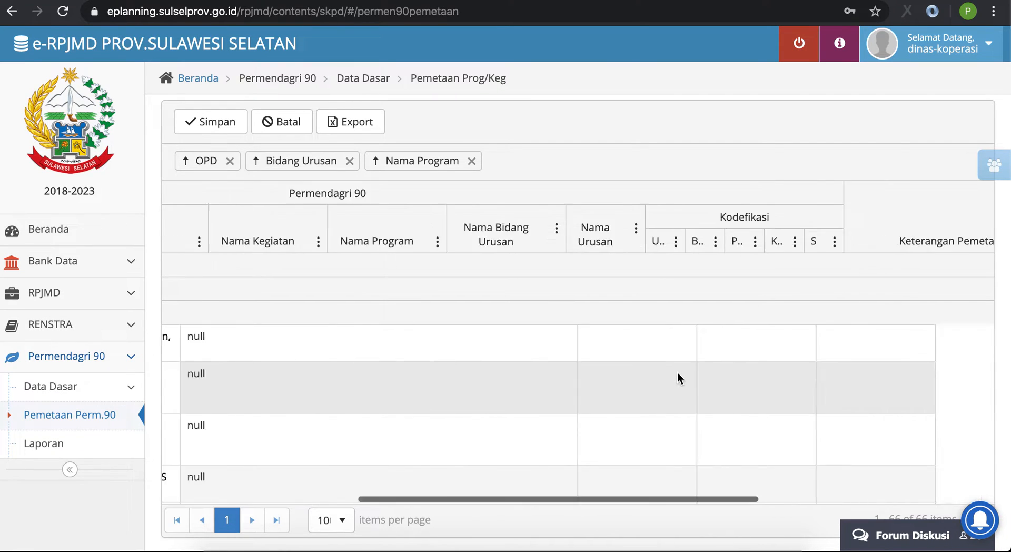
{"action": "scroll", "coordinate": [677, 372], "scroll_direction": "left", "scroll_amount": 8}
{"action": "scroll", "coordinate": [677, 372], "scroll_direction": "right", "scroll_amount": 1}
{"action": "scroll", "coordinate": [678, 372], "scroll_direction": "left", "scroll_amount": 2}
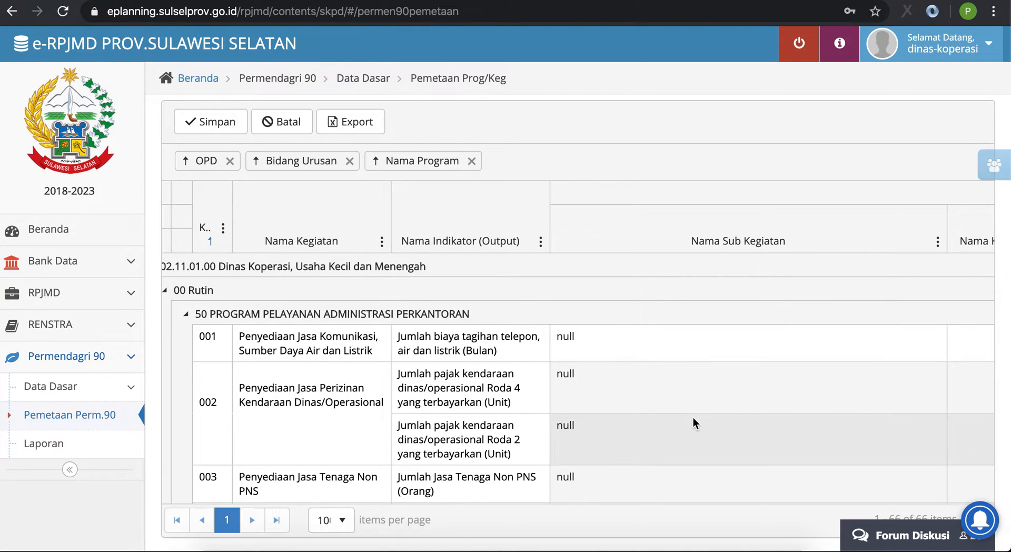
Step: Inspect the Keterangan Pemetaan column and open its cell in the second row for editing, leaving it empty
{"action": "scroll", "coordinate": [692, 417], "scroll_direction": "right", "scroll_amount": 10}
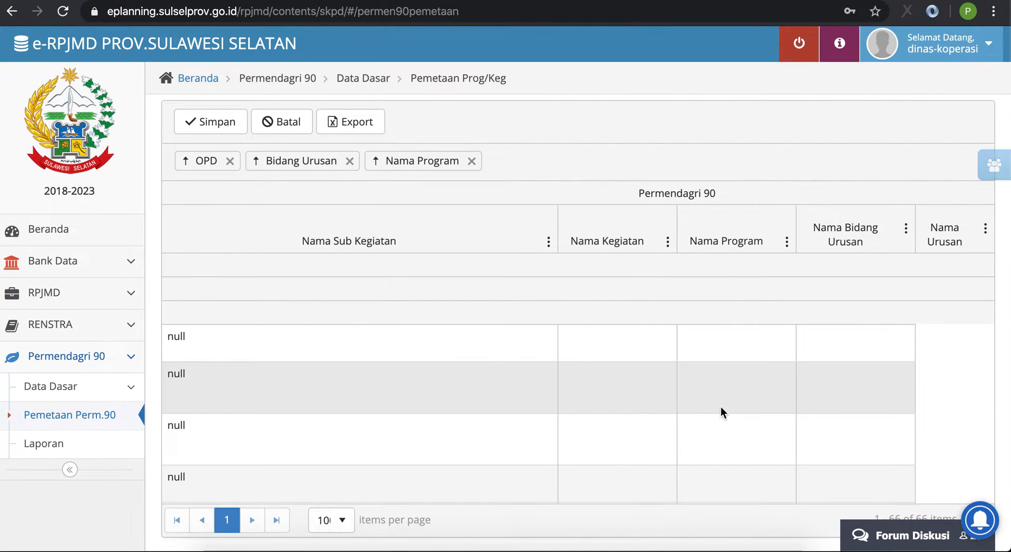
{"action": "scroll", "coordinate": [721, 408], "scroll_direction": "right", "scroll_amount": 10}
{"action": "scroll", "coordinate": [721, 406], "scroll_direction": "right", "scroll_amount": 3}
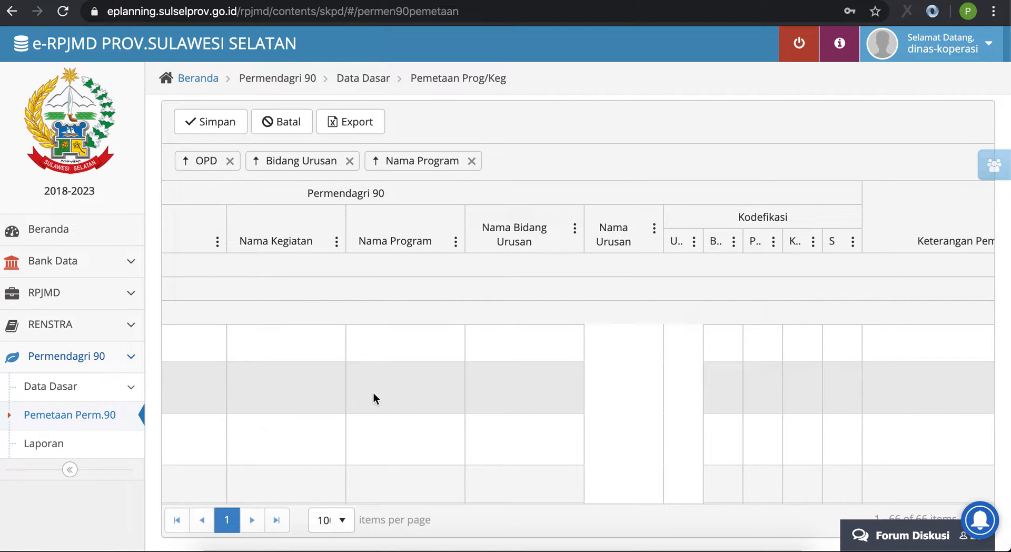
{"action": "scroll", "coordinate": [776, 365], "scroll_direction": "right", "scroll_amount": 3}
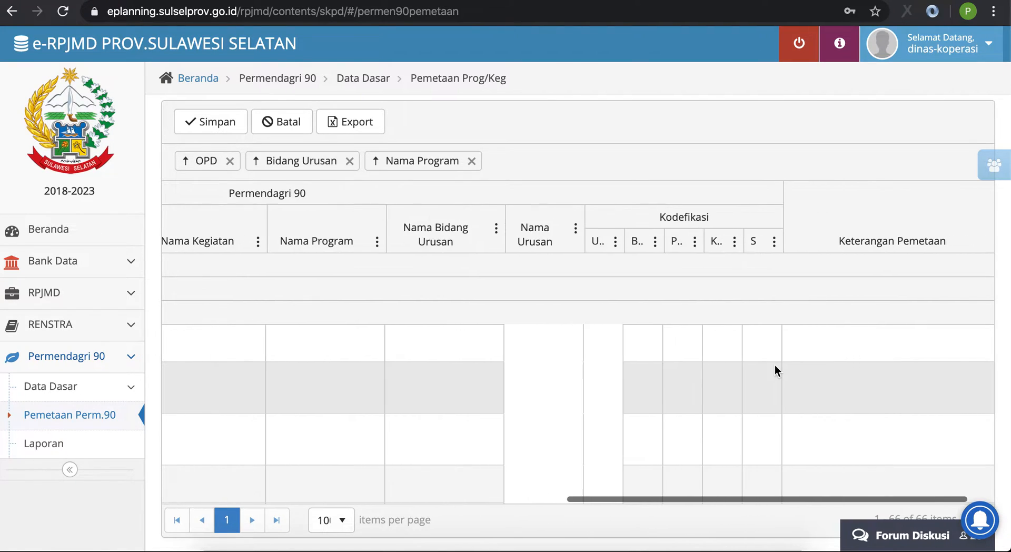
{"action": "scroll", "coordinate": [775, 365], "scroll_direction": "right", "scroll_amount": 1}
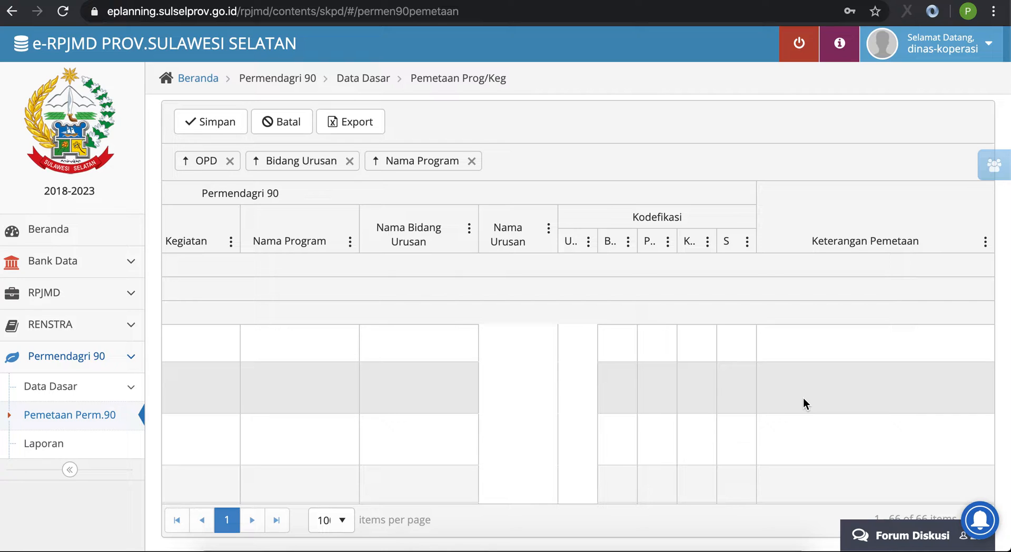
{"action": "left_click", "coordinate": [804, 398]}
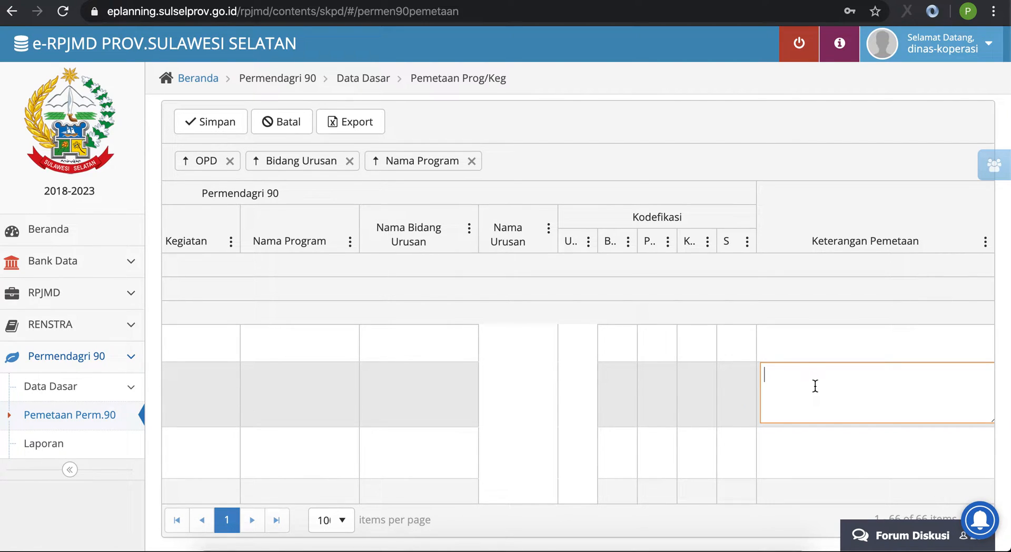
{"action": "left_click", "coordinate": [800, 149]}
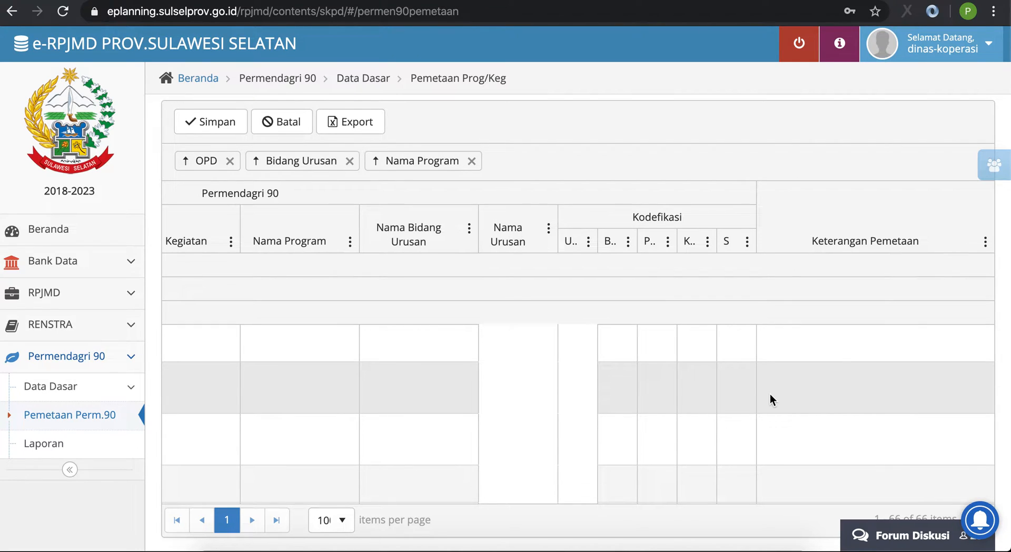
Step: Highlight the output indicator text of activity 001, Penyediaan Jasa Komunikasi, Sumber Daya Air dan Listrik
{"action": "scroll", "coordinate": [771, 394], "scroll_direction": "left", "scroll_amount": 7}
{"action": "scroll", "coordinate": [770, 394], "scroll_direction": "left", "scroll_amount": 10}
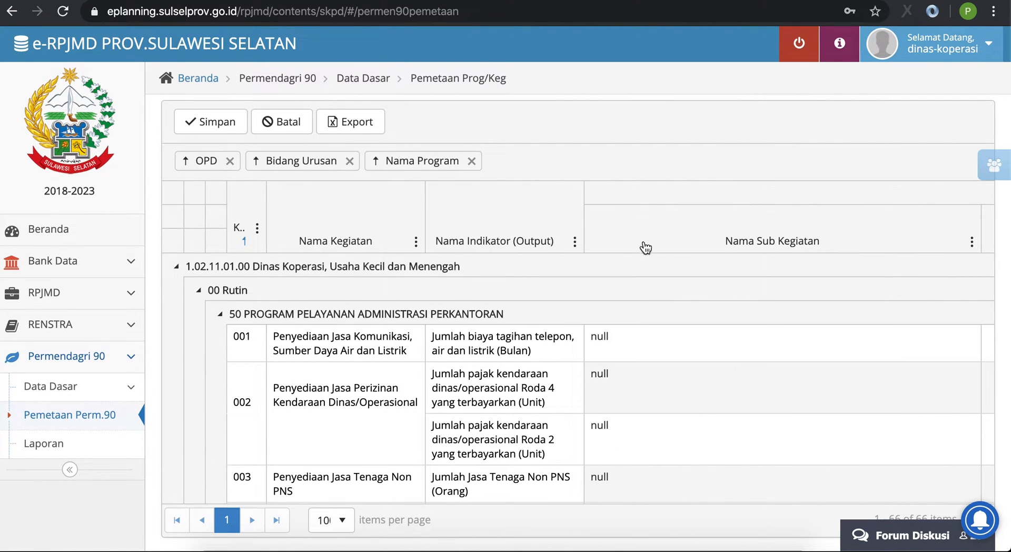
{"action": "scroll", "coordinate": [643, 215], "scroll_direction": "down", "scroll_amount": 1}
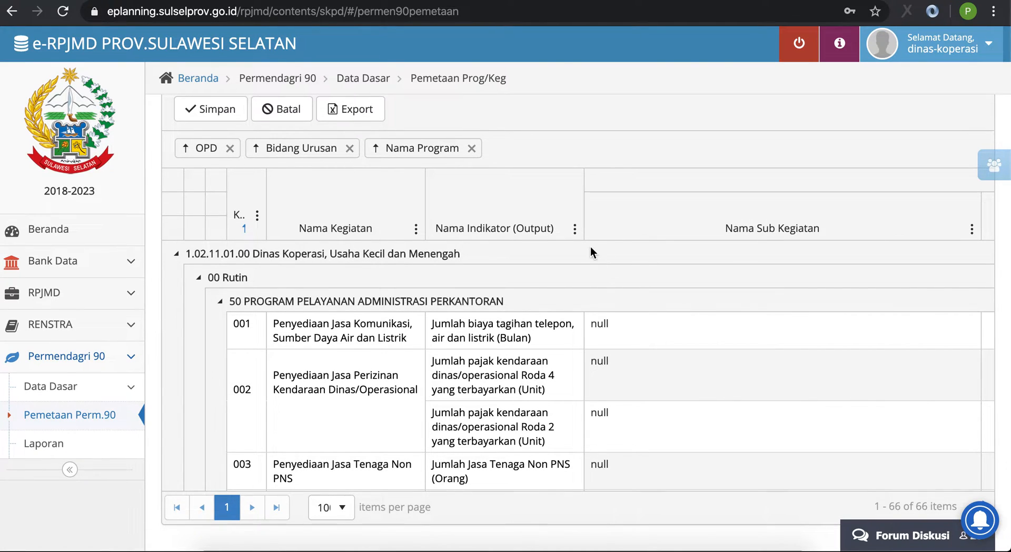
{"action": "scroll", "coordinate": [590, 246], "scroll_direction": "up", "scroll_amount": 1}
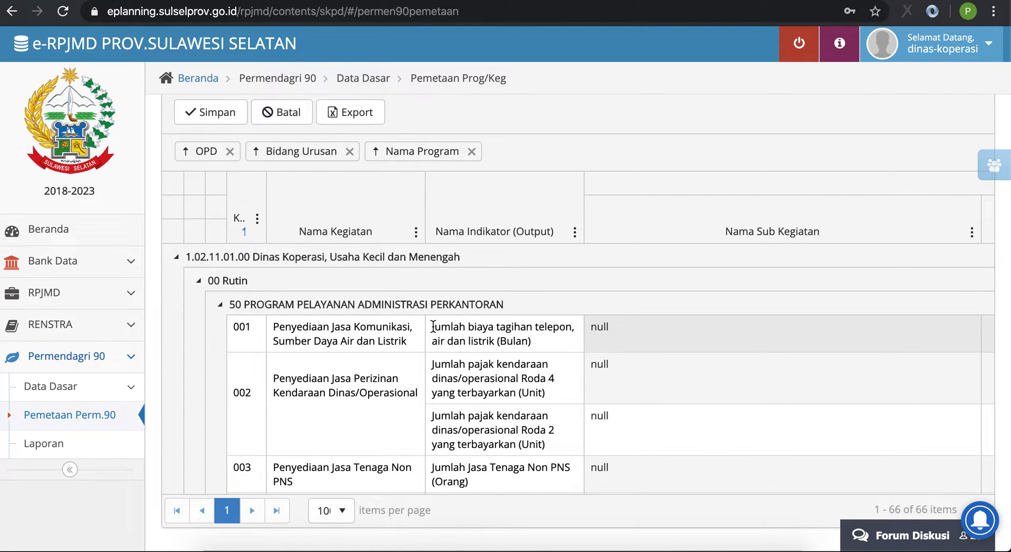
{"action": "left_click_drag", "start_coordinate": [433, 326], "coordinate": [542, 354]}
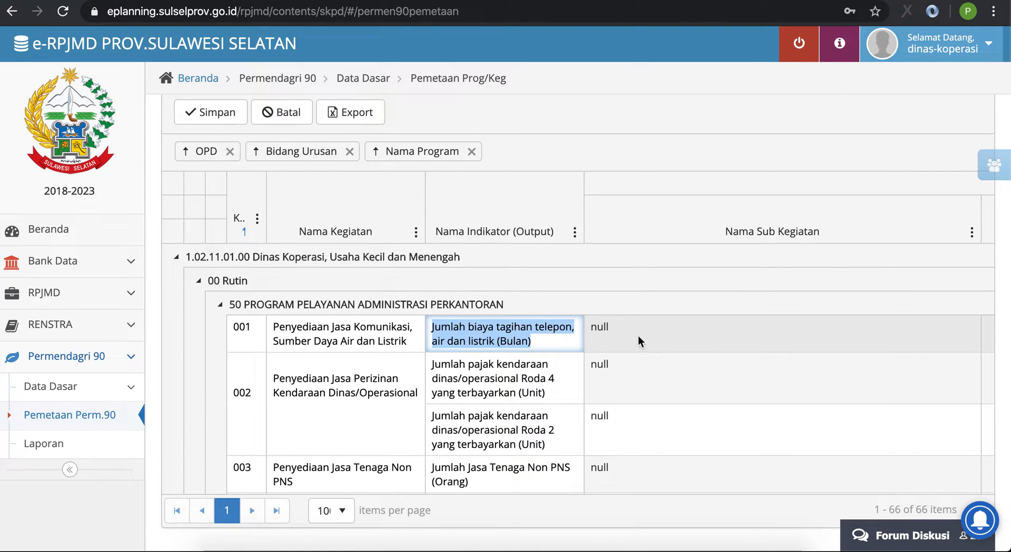
{"action": "left_click", "coordinate": [531, 333]}
{"action": "left_click_drag", "start_coordinate": [541, 345], "coordinate": [432, 327]}
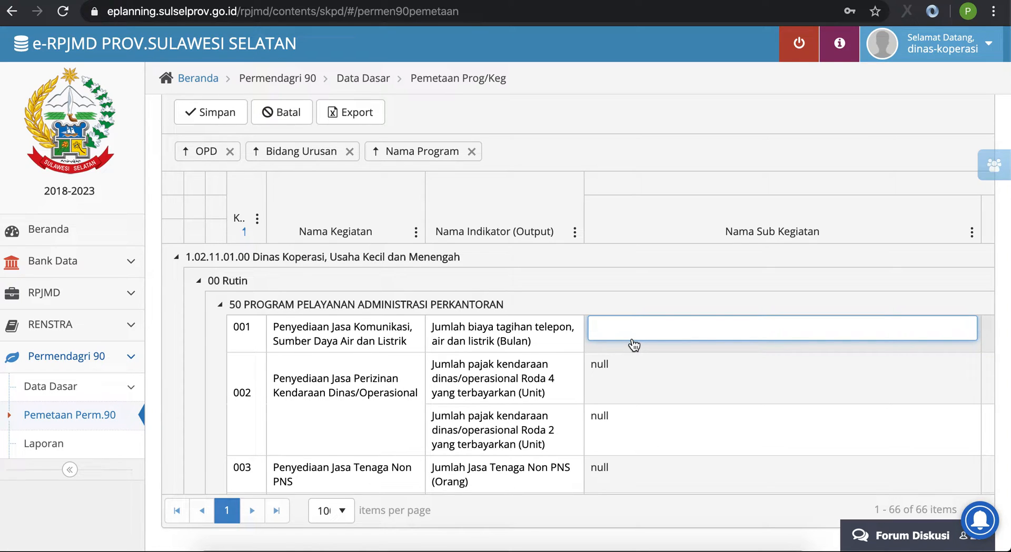
Step: Search "jasa komuni" and map activity 001 to the sub kegiatan Penyediaan Jasa Komunikasi, Sumber Daya Air dan Listrik
{"action": "left_click", "coordinate": [623, 336]}
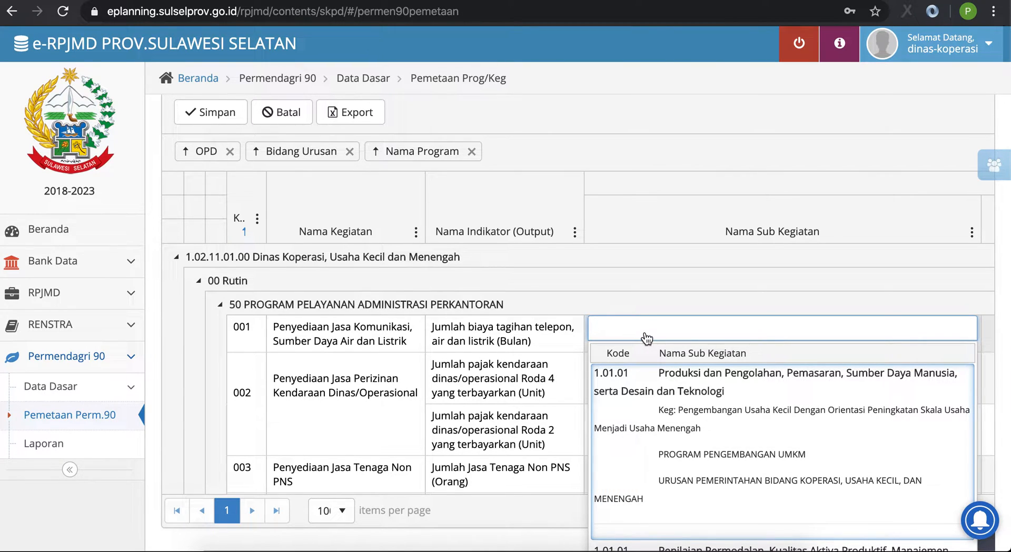
{"action": "type", "text": "jasa"}
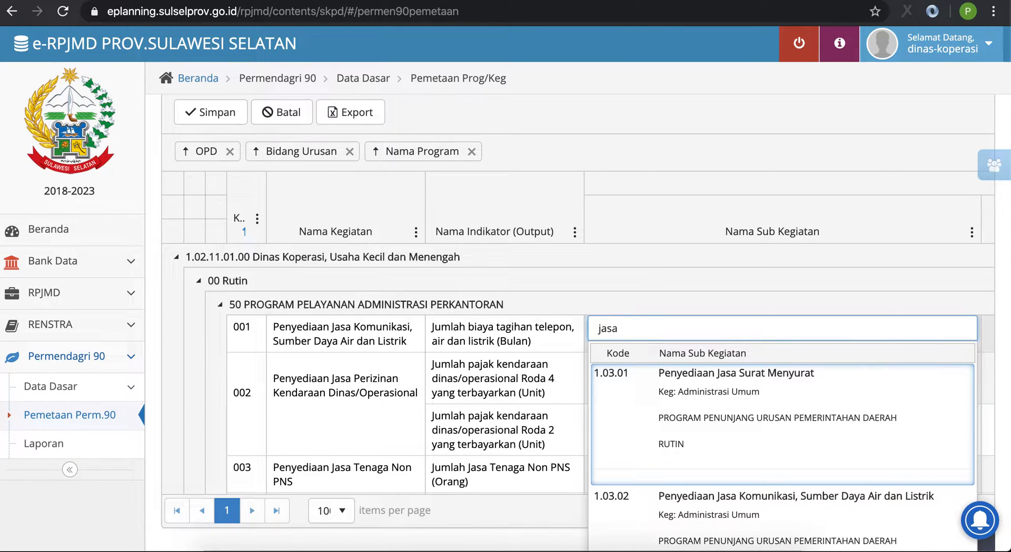
{"action": "type", "text": " komuni"}
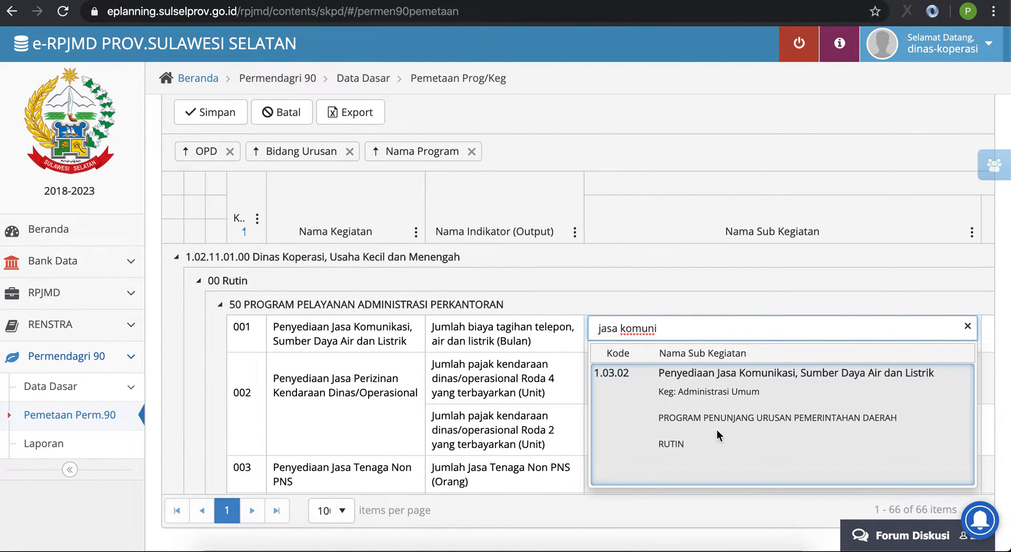
{"action": "left_click", "coordinate": [718, 408]}
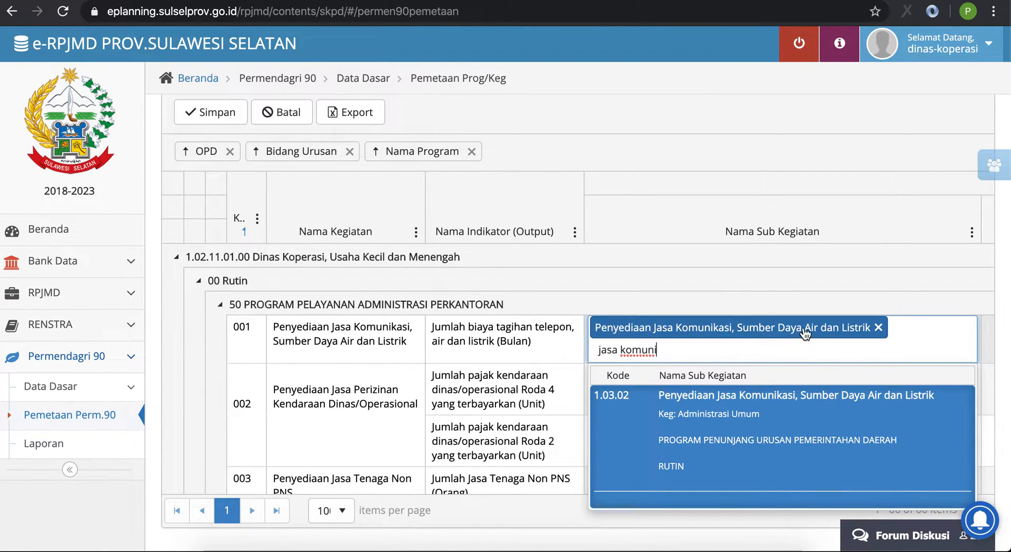
{"action": "left_click", "coordinate": [562, 347]}
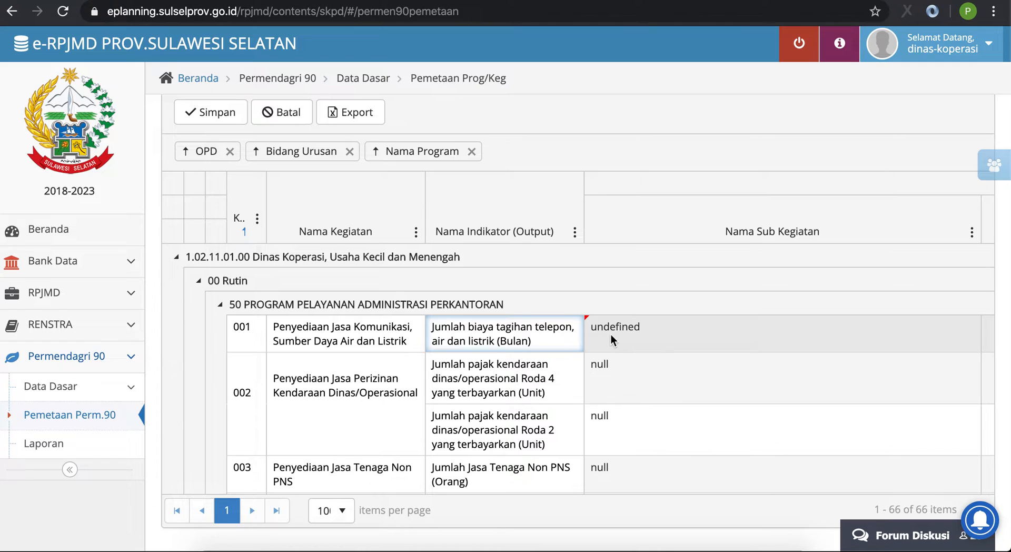
Step: Reopen the Nama Sub Kegiatan cell of activity 001 to check the assigned sub kegiatan, closing it without changes
{"action": "left_click", "coordinate": [651, 331]}
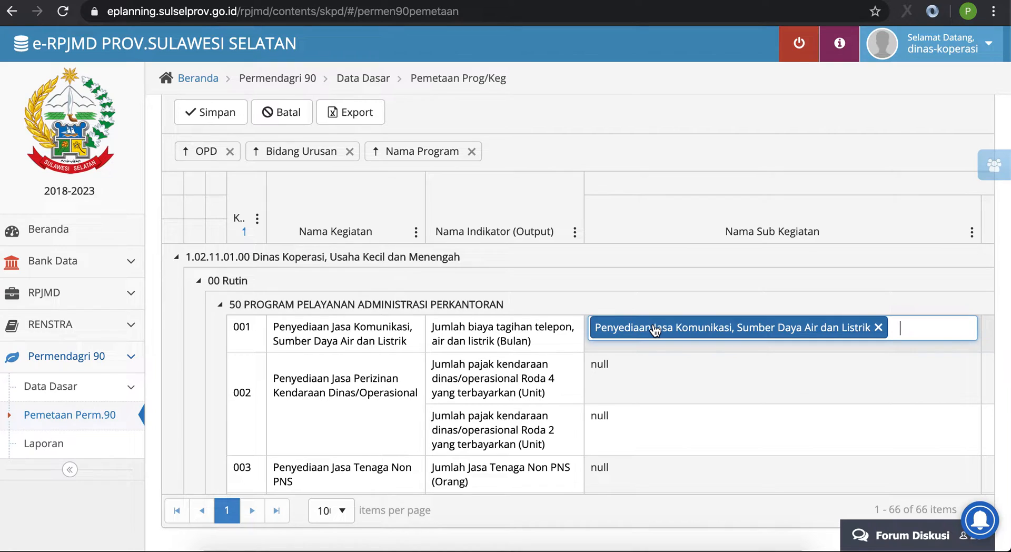
{"action": "left_click", "coordinate": [531, 334]}
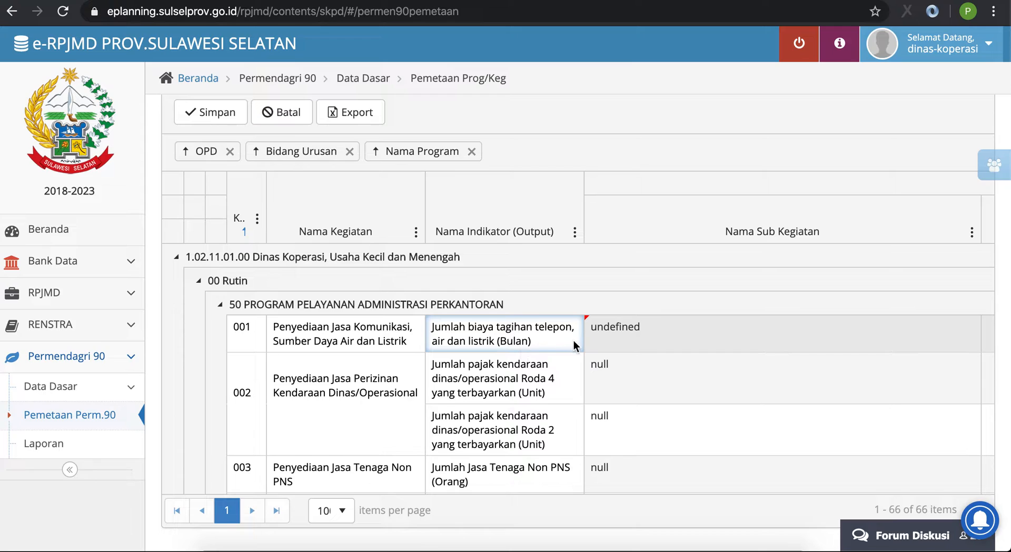
{"action": "left_click", "coordinate": [528, 414]}
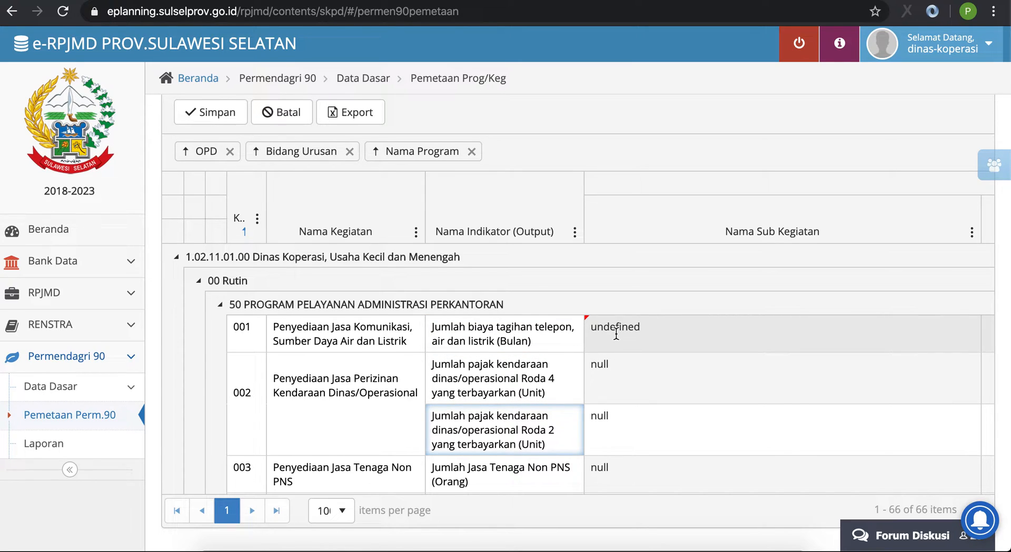
{"action": "left_click", "coordinate": [686, 338]}
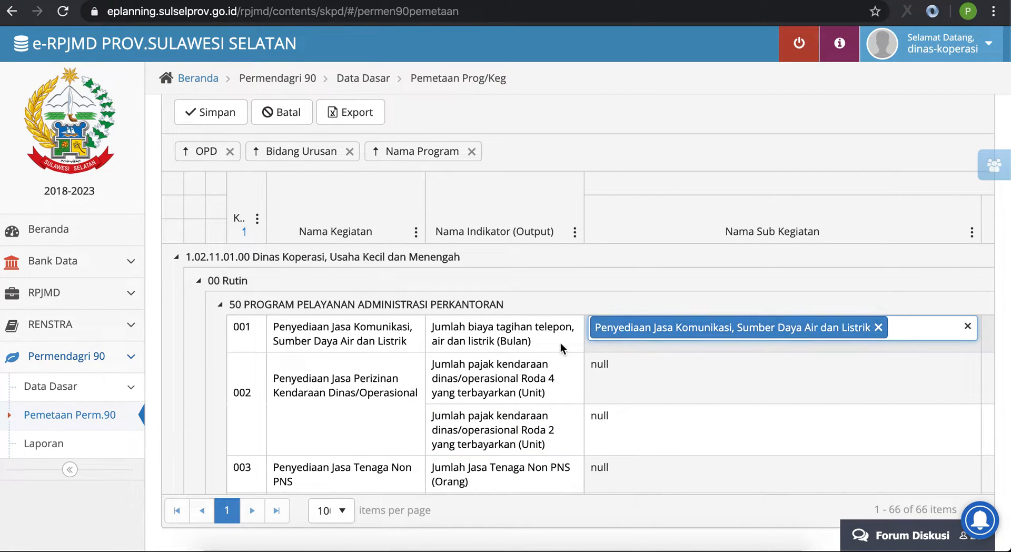
{"action": "left_click", "coordinate": [549, 395]}
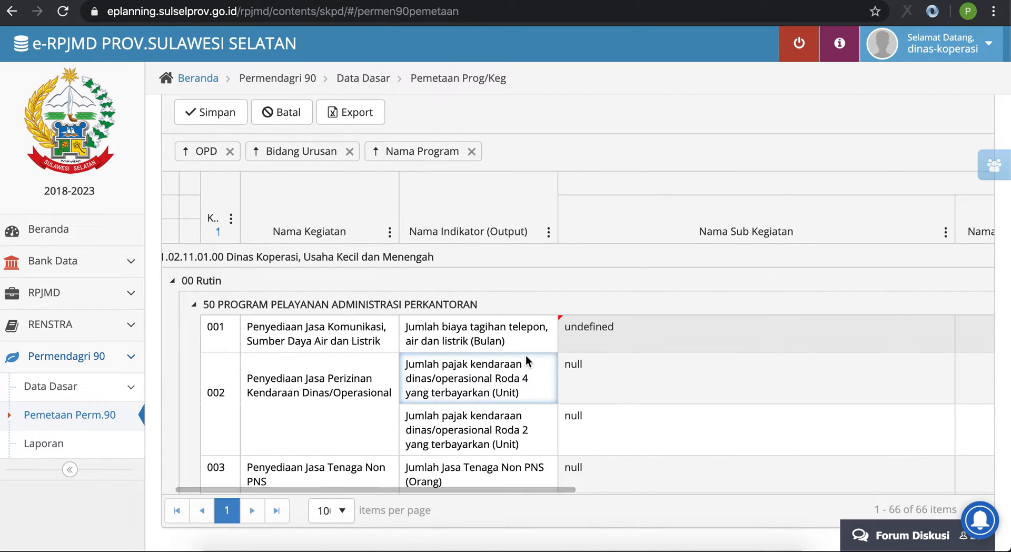
{"action": "scroll", "coordinate": [529, 380], "scroll_direction": "down", "scroll_amount": 1}
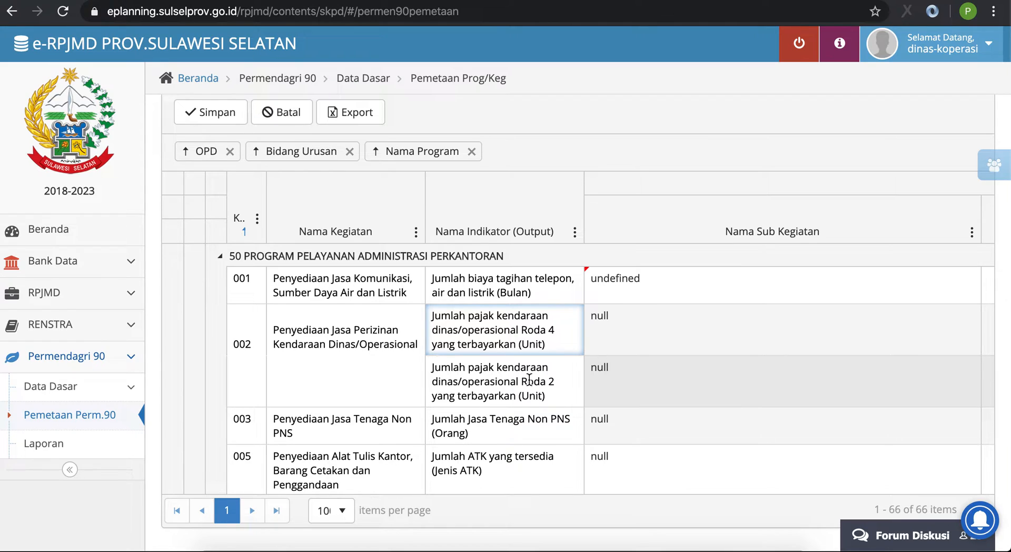
Step: Compare the two output indicators of activity 002, covering vehicle tax for Roda 4 and Roda 2
{"action": "left_click", "coordinate": [500, 363]}
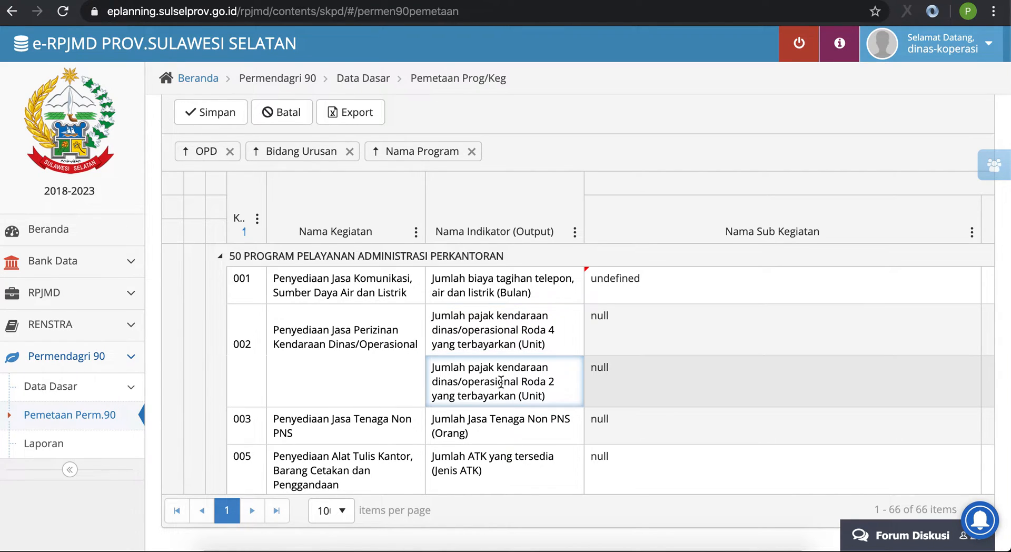
{"action": "left_click", "coordinate": [494, 342]}
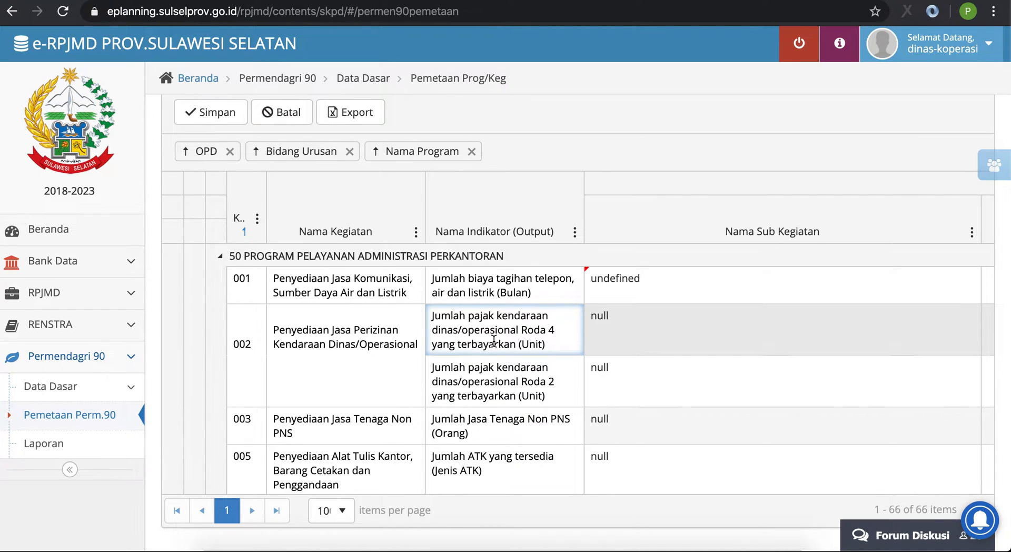
{"action": "left_click", "coordinate": [515, 396]}
{"action": "left_click", "coordinate": [515, 339]}
{"action": "left_click", "coordinate": [521, 381]}
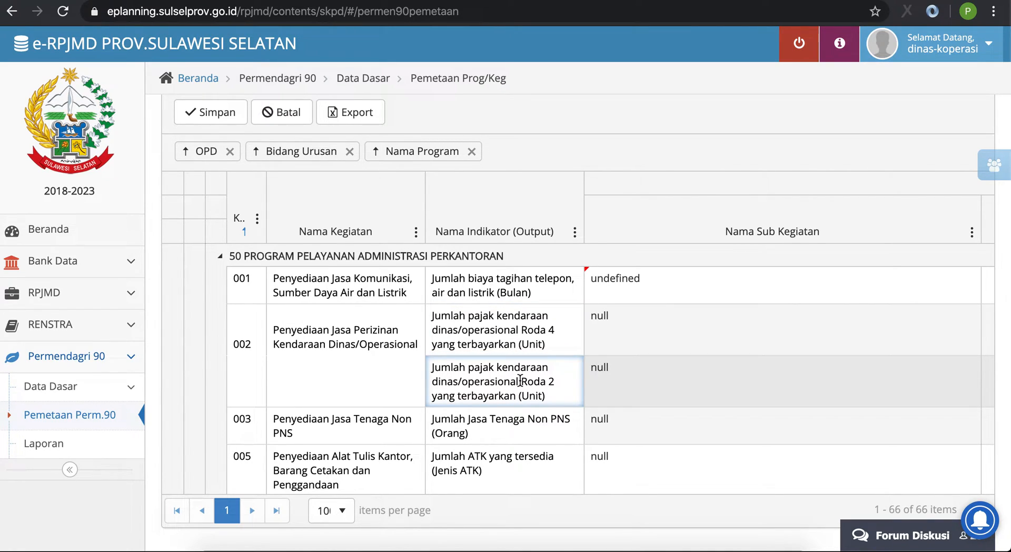
Step: Search "kendaraan dinas" and map the Roda 4 indicator of activity 002 to Penyediaan Jasa Pemeliharaan dan Perizinan Kendaraan Dinas/Operasional, checking the assignment
{"action": "left_click", "coordinate": [662, 321]}
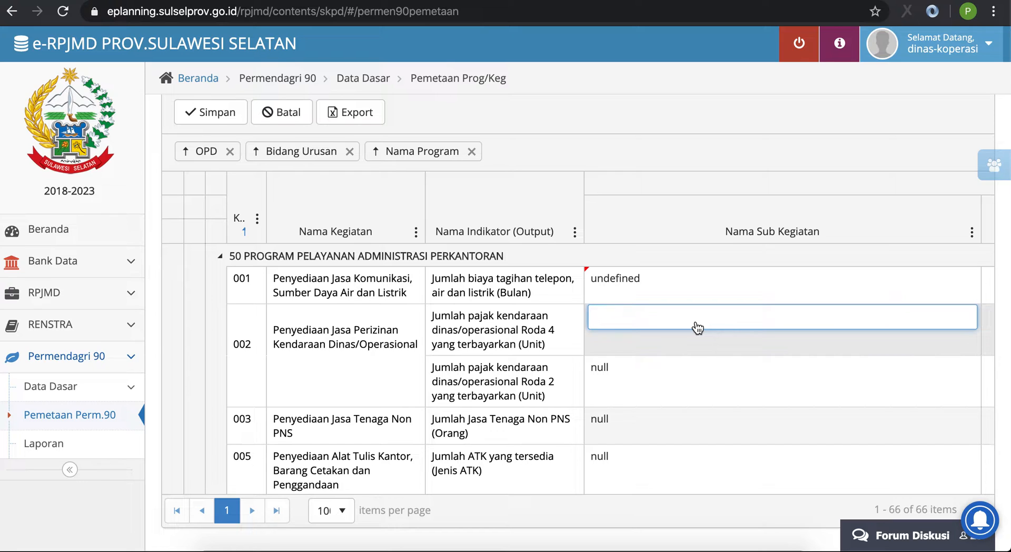
{"action": "type", "text": "perizinan"}
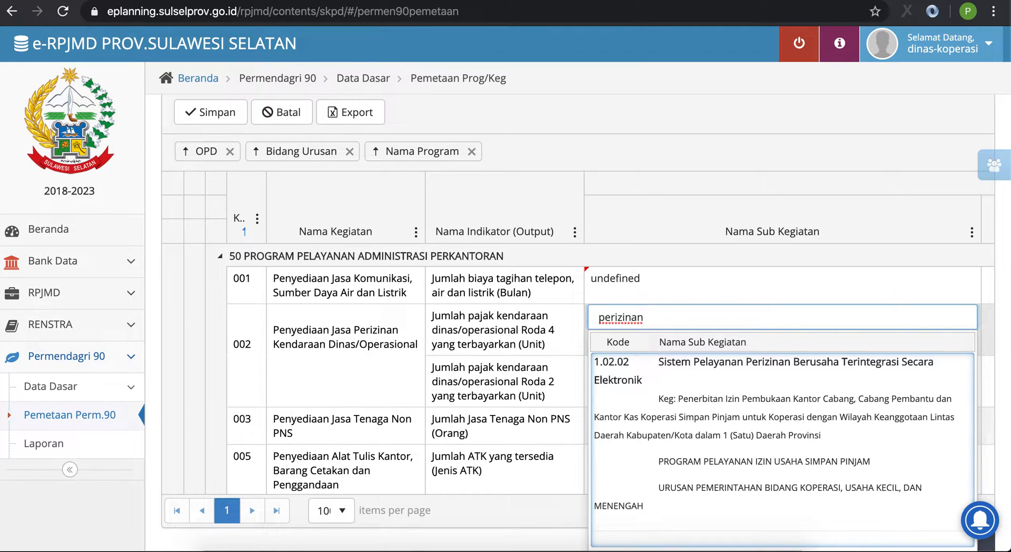
{"action": "scroll", "coordinate": [700, 408], "scroll_direction": "down", "scroll_amount": 5}
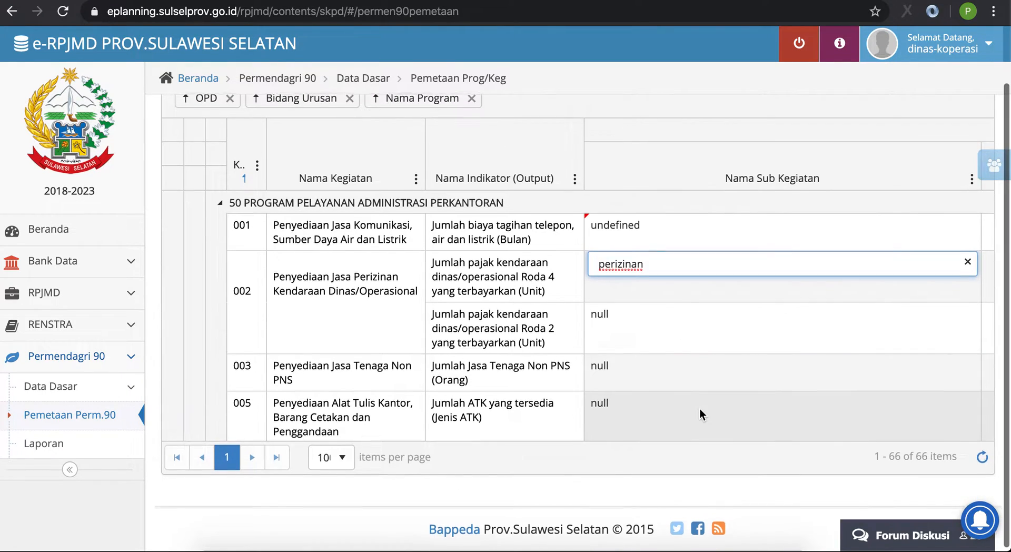
{"action": "double_click", "coordinate": [668, 274]}
{"action": "type", "text": "kendaraan dinas"}
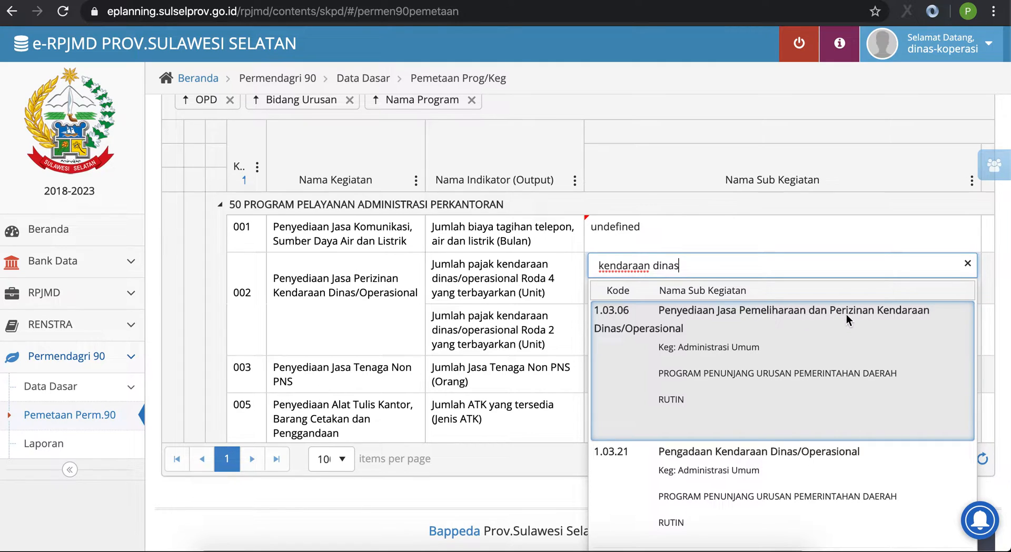
{"action": "left_click", "coordinate": [697, 358]}
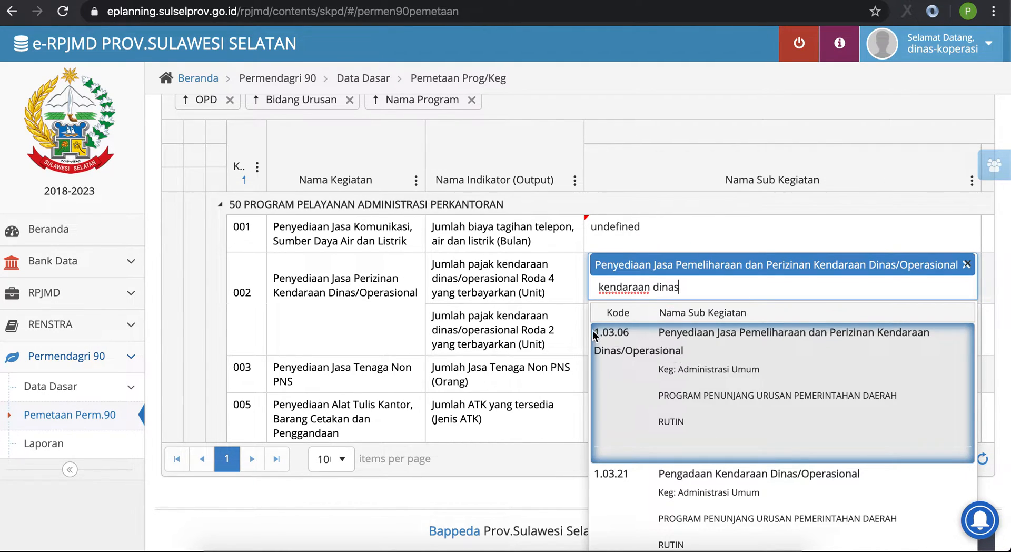
{"action": "left_click", "coordinate": [565, 333]}
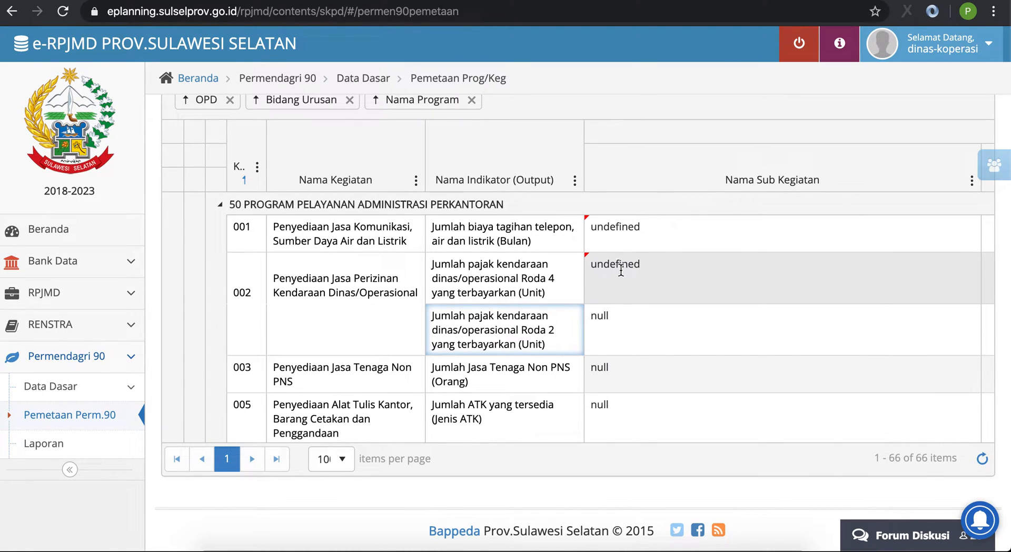
{"action": "left_click", "coordinate": [652, 270]}
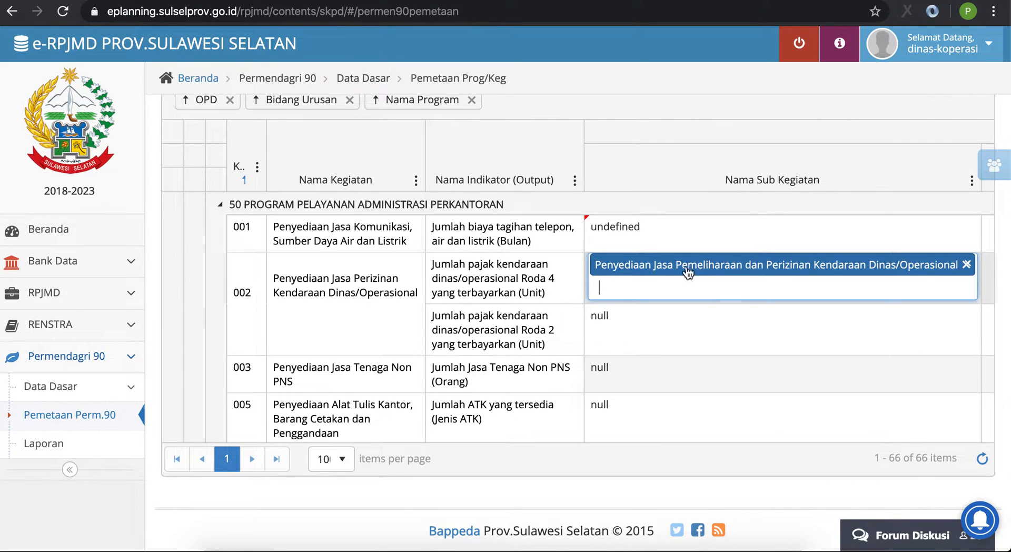
{"action": "left_click", "coordinate": [519, 331]}
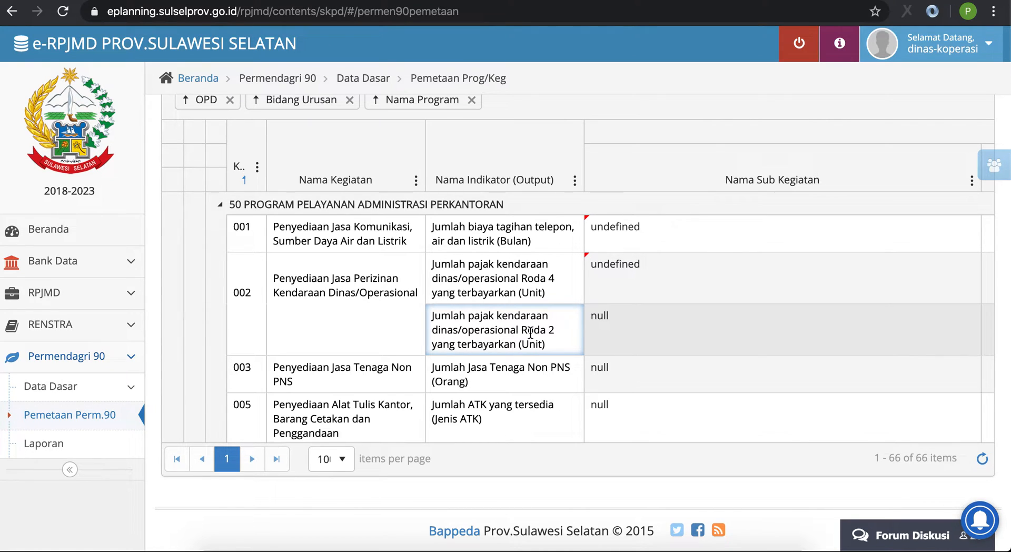
Step: Map the Roda 2 indicator of activity 002 to Penyediaan Jasa Pemeliharaan dan Perizinan Kendaraan Dinas/Operasional by searching "kendaraan dinas"
{"action": "left_click", "coordinate": [653, 333]}
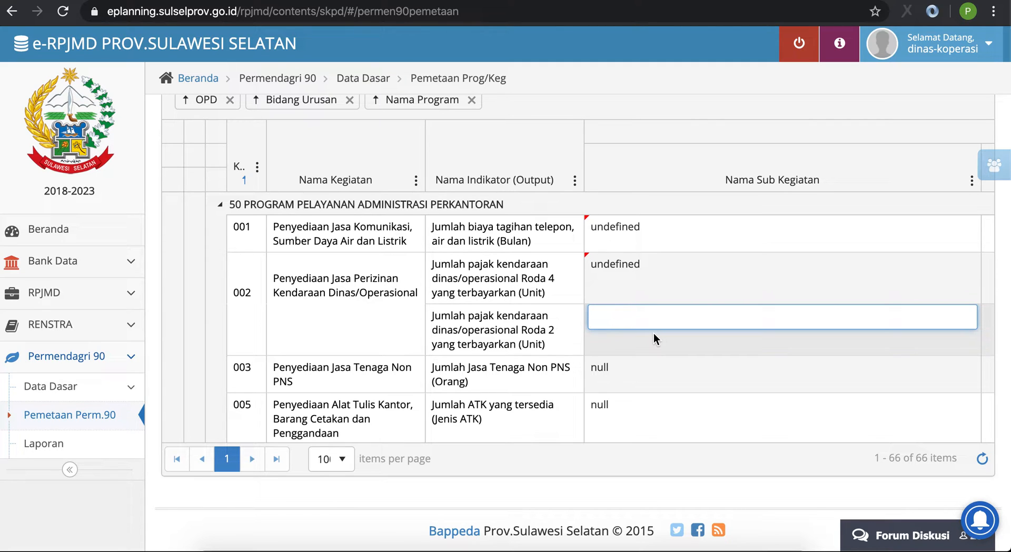
{"action": "type", "text": "jasa"}
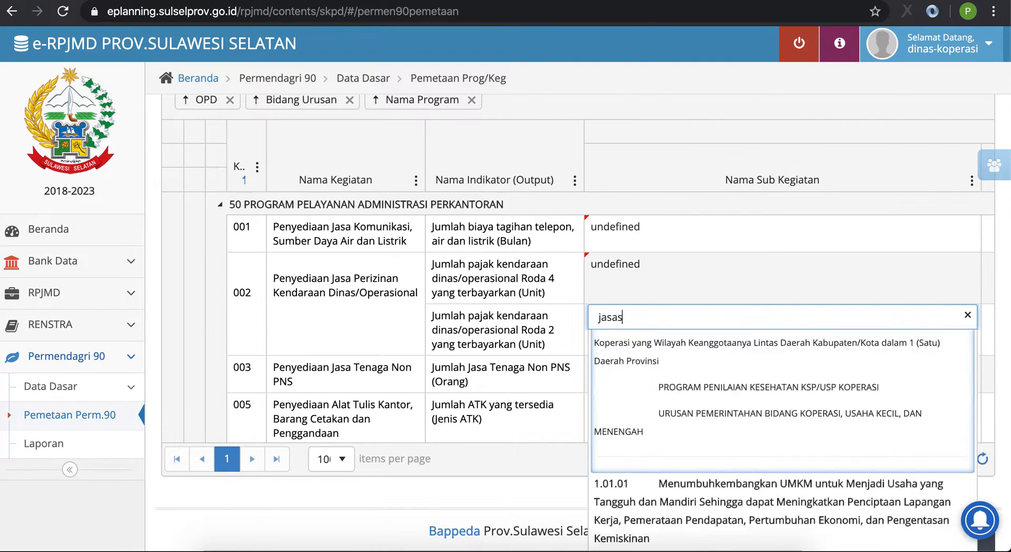
{"action": "type", "text": " peri"}
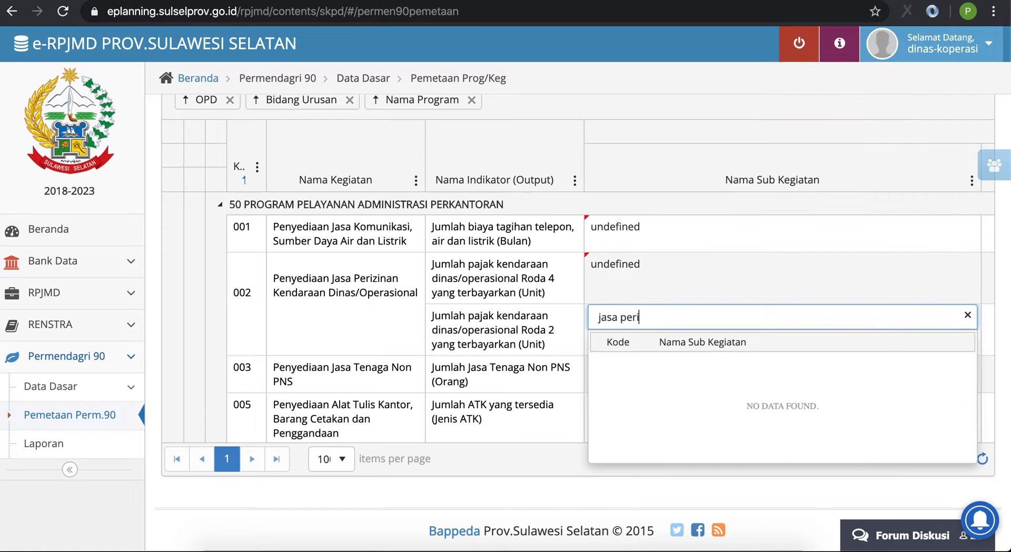
{"action": "key", "text": "ctrl+a"}
{"action": "type", "text": "kendaraan dinas"}
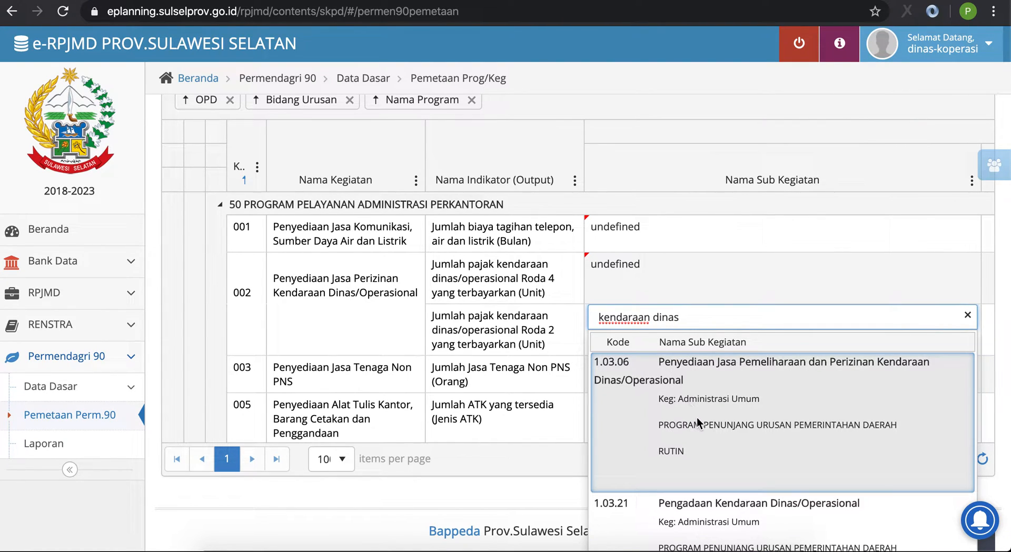
{"action": "left_click", "coordinate": [726, 385]}
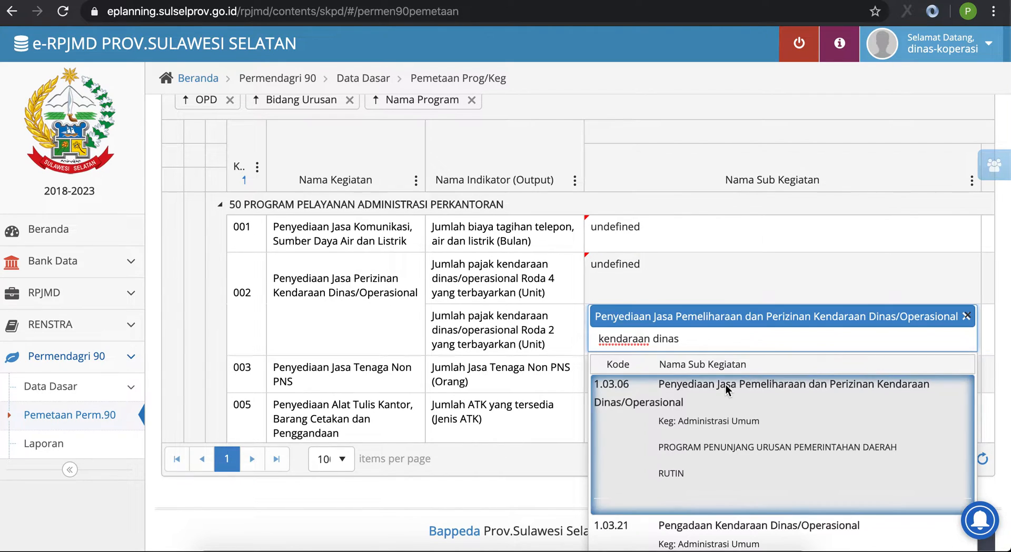
{"action": "left_click", "coordinate": [490, 330]}
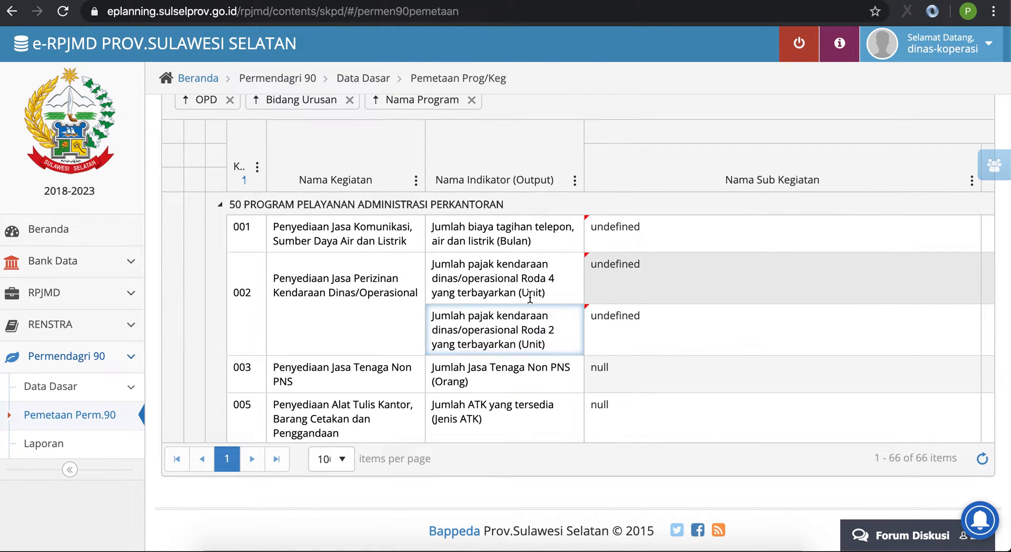
Step: Save the sub kegiatan mappings entered for activities 001 and 002
{"action": "scroll", "coordinate": [520, 287], "scroll_direction": "up", "scroll_amount": 2}
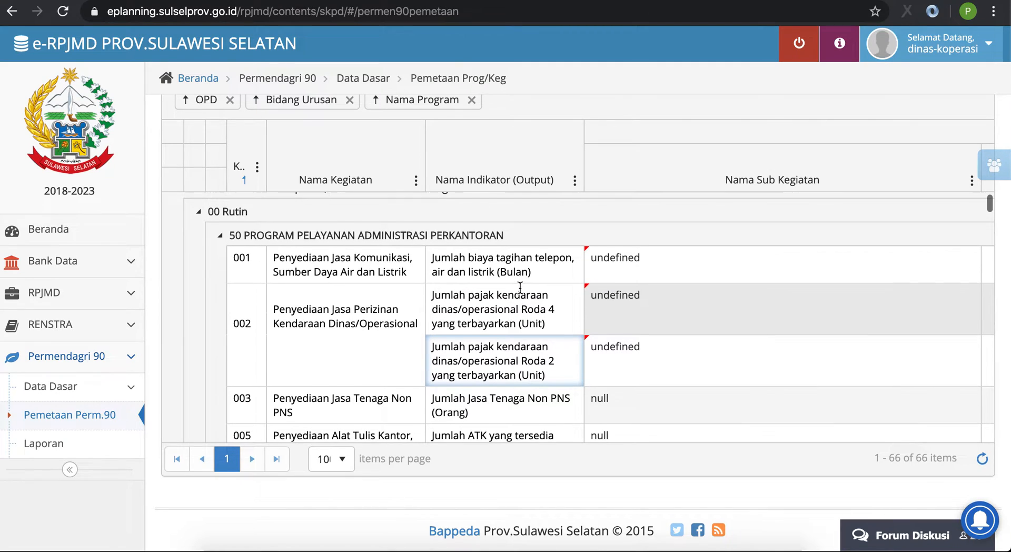
{"action": "scroll", "coordinate": [529, 217], "scroll_direction": "up", "scroll_amount": 1}
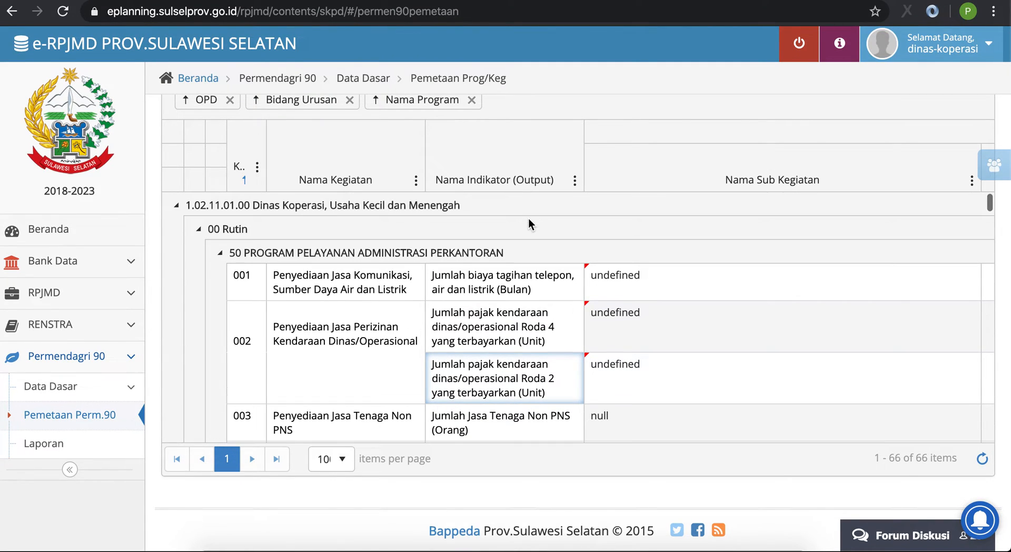
{"action": "scroll", "coordinate": [535, 264], "scroll_direction": "up", "scroll_amount": 1}
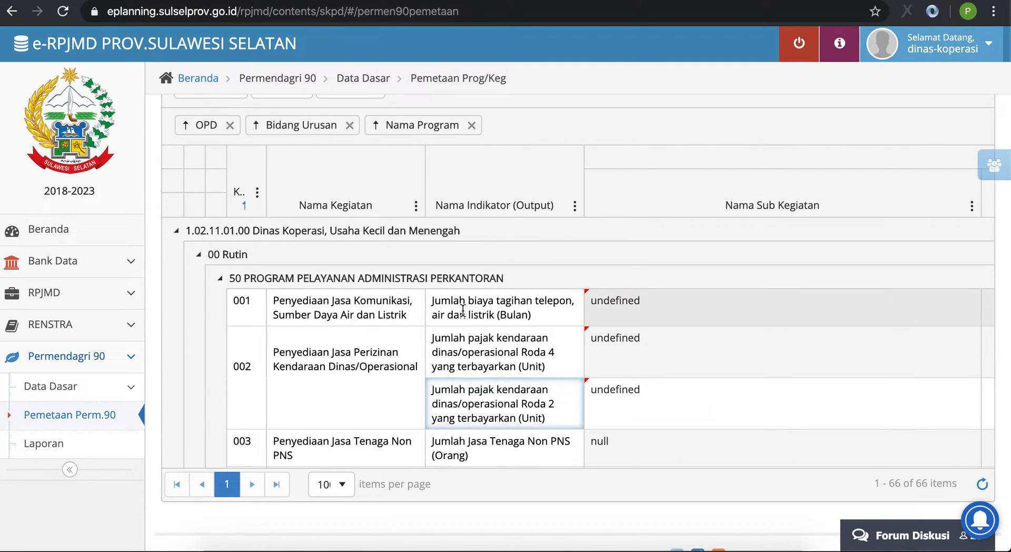
{"action": "scroll", "coordinate": [428, 321], "scroll_direction": "up", "scroll_amount": 1}
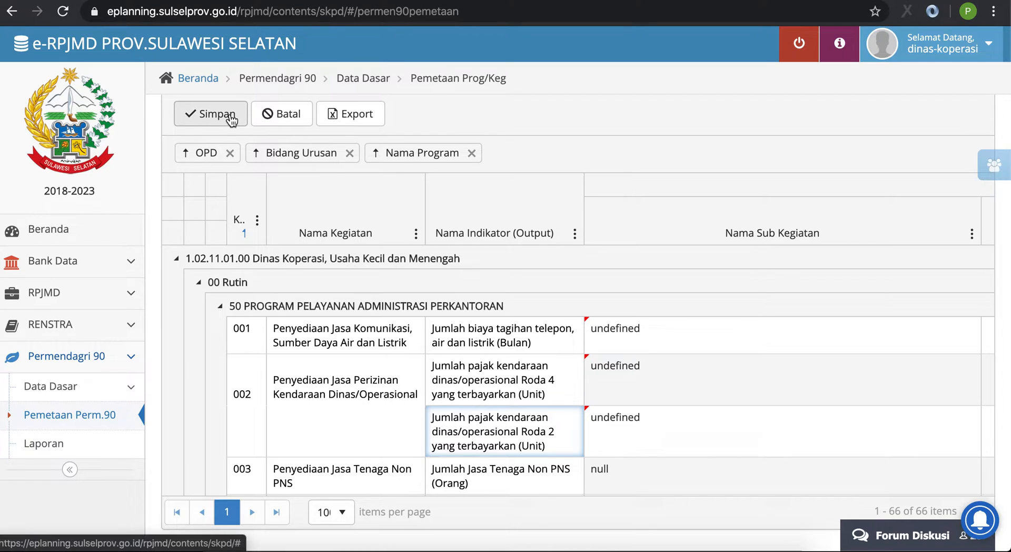
{"action": "left_click", "coordinate": [213, 117]}
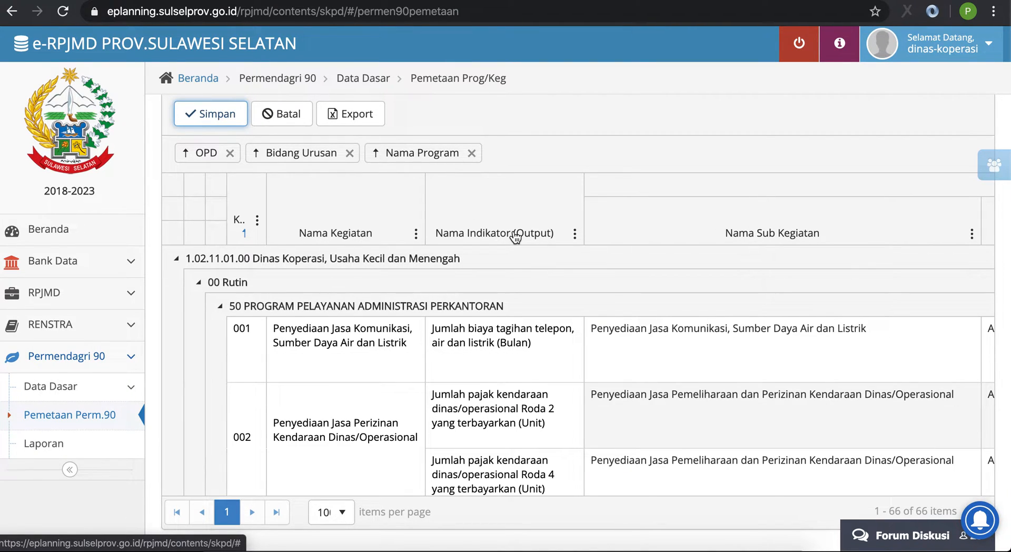
Step: Examine the Permendagri 90 kegiatan, program, urusan and Kodefikasi columns of activities 001 and 002, and the activity rows below them
{"action": "scroll", "coordinate": [628, 383], "scroll_direction": "down", "scroll_amount": 1}
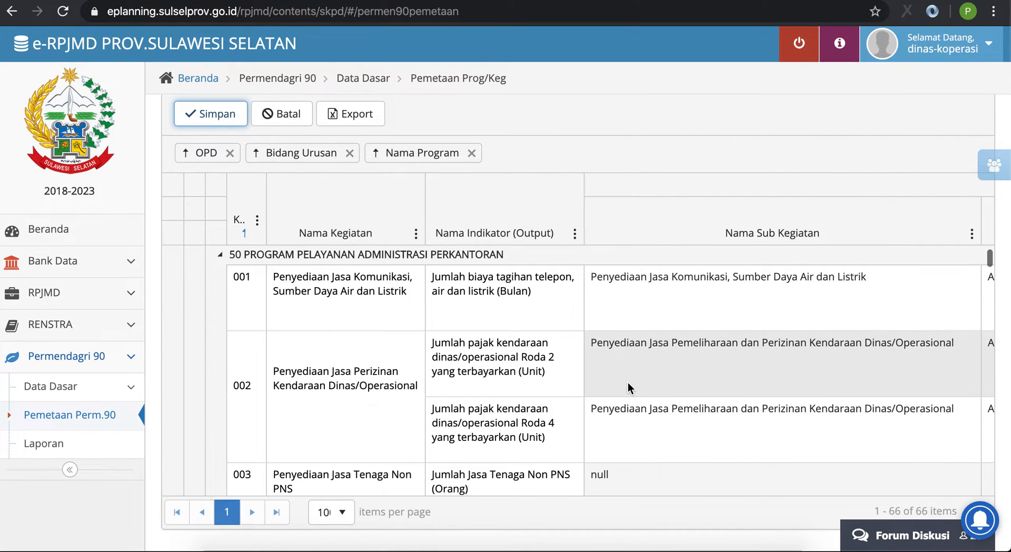
{"action": "scroll", "coordinate": [597, 383], "scroll_direction": "right", "scroll_amount": 10}
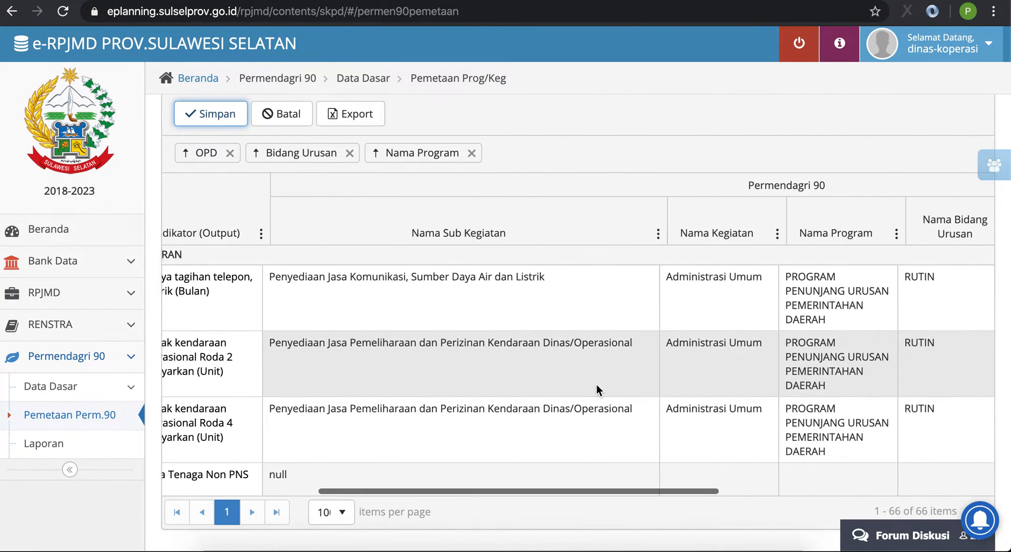
{"action": "scroll", "coordinate": [597, 384], "scroll_direction": "right", "scroll_amount": 5}
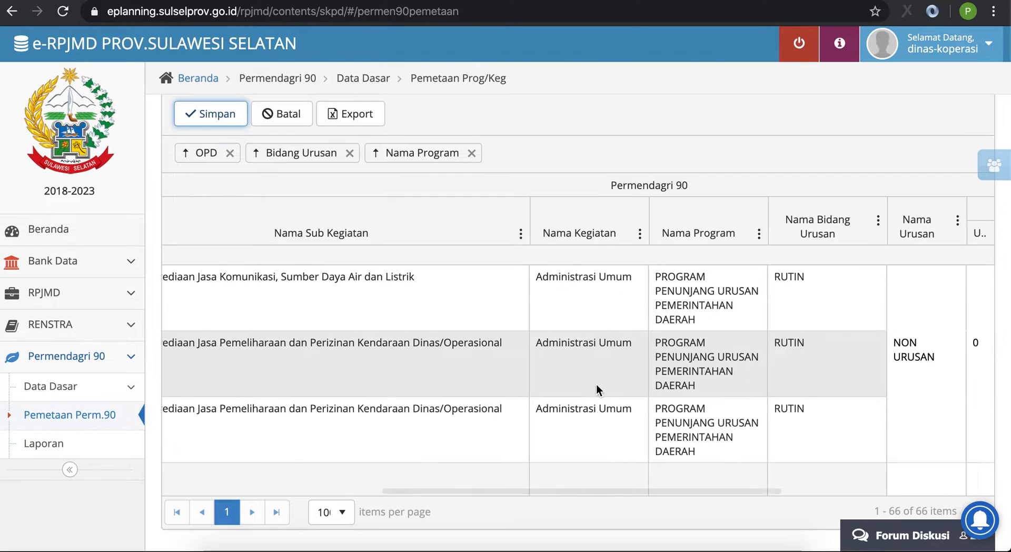
{"action": "scroll", "coordinate": [596, 384], "scroll_direction": "right", "scroll_amount": 3}
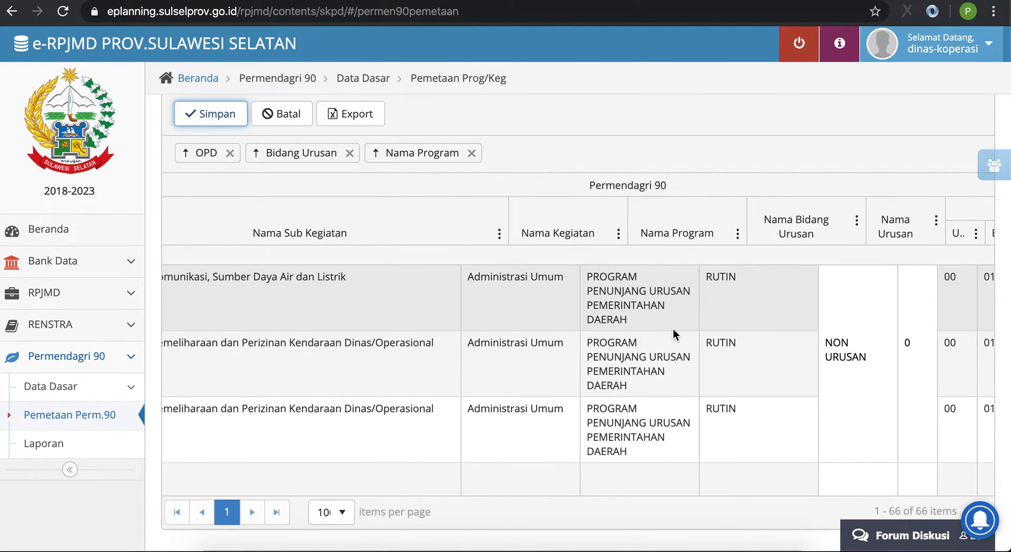
{"action": "scroll", "coordinate": [674, 332], "scroll_direction": "right", "scroll_amount": 5}
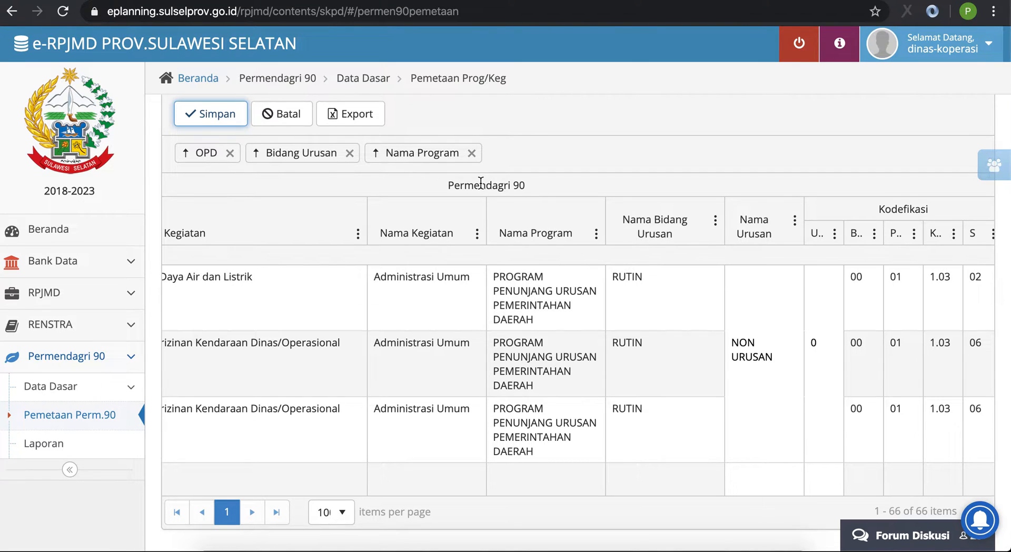
{"action": "scroll", "coordinate": [625, 360], "scroll_direction": "left", "scroll_amount": 10}
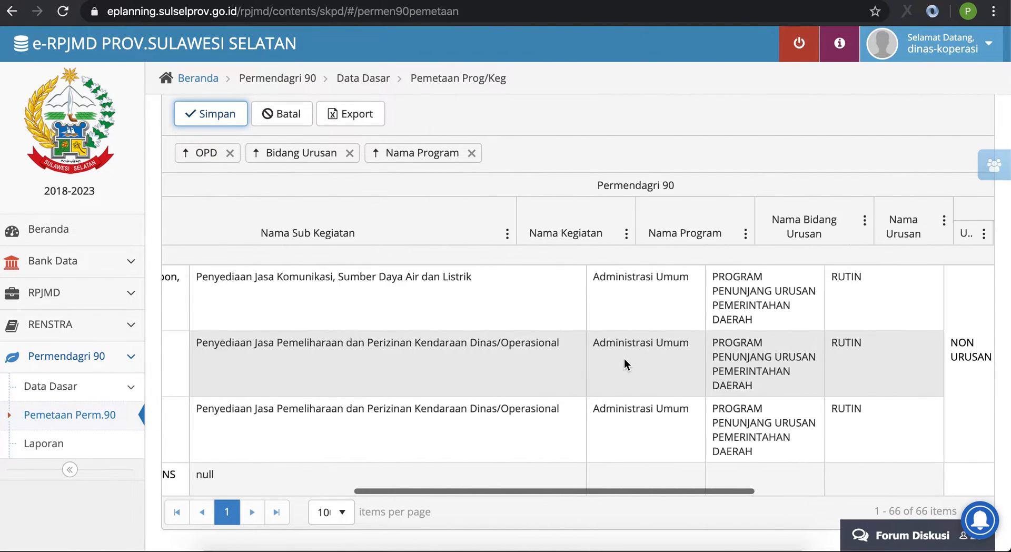
{"action": "scroll", "coordinate": [625, 358], "scroll_direction": "left", "scroll_amount": 10}
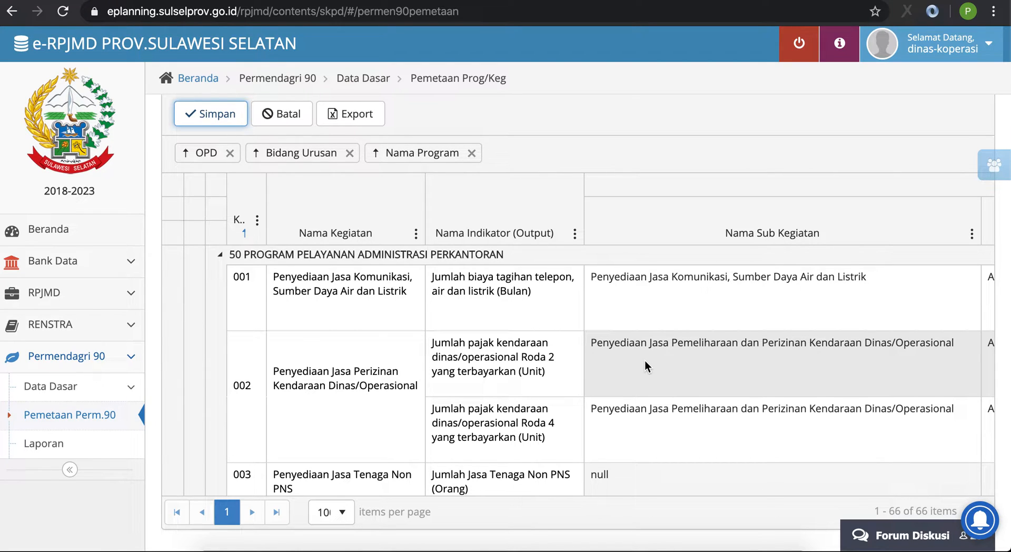
{"action": "scroll", "coordinate": [645, 359], "scroll_direction": "down", "scroll_amount": 2}
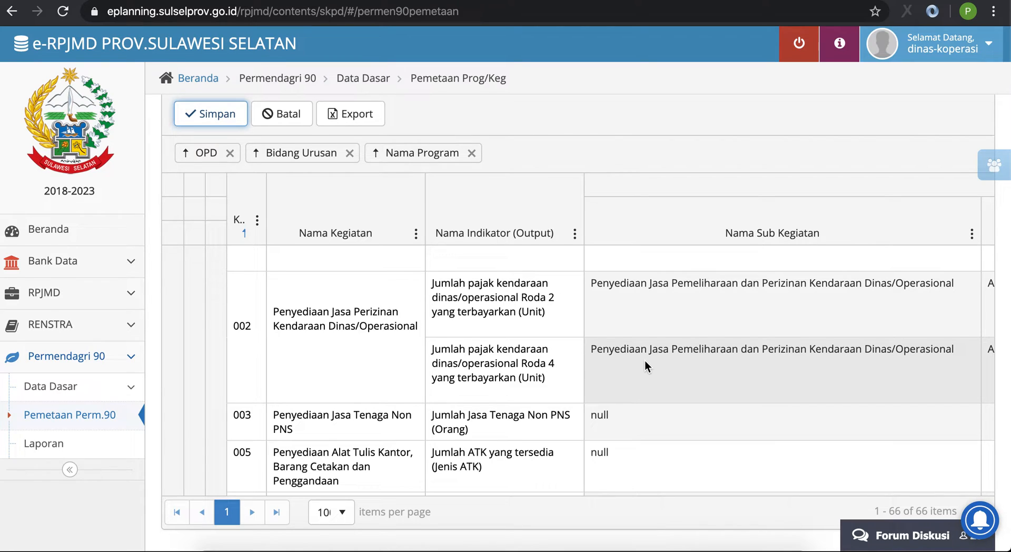
{"action": "scroll", "coordinate": [584, 331], "scroll_direction": "up", "scroll_amount": 2}
{"action": "scroll", "coordinate": [571, 340], "scroll_direction": "down", "scroll_amount": 4}
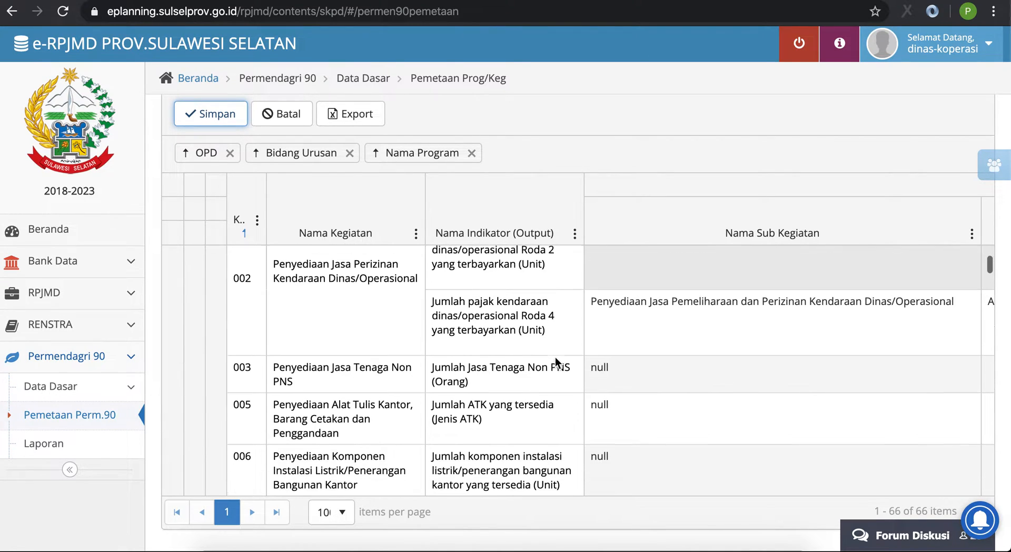
{"action": "scroll", "coordinate": [580, 332], "scroll_direction": "up", "scroll_amount": 1}
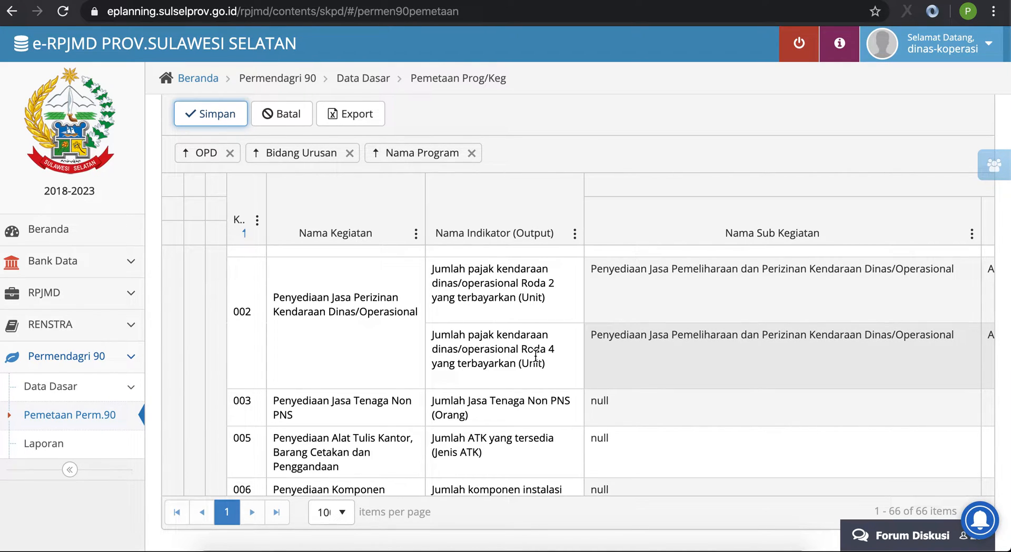
Step: Search the sub kegiatan list for activity 003, Penyediaan Jasa Tenaga Non PNS, using "jasa", "jasa tenaga" and "tenaga"
{"action": "scroll", "coordinate": [536, 357], "scroll_direction": "down", "scroll_amount": 2}
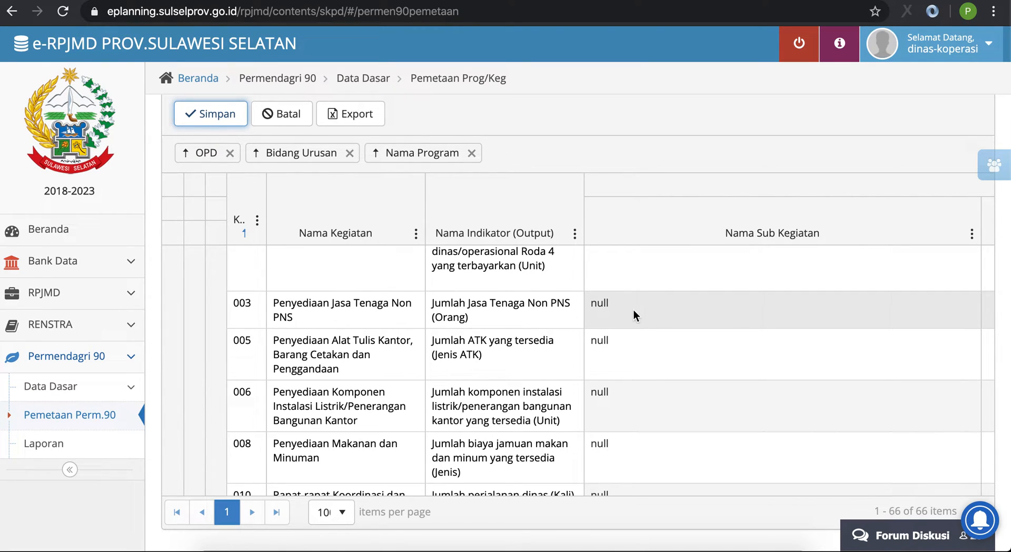
{"action": "left_click", "coordinate": [655, 313]}
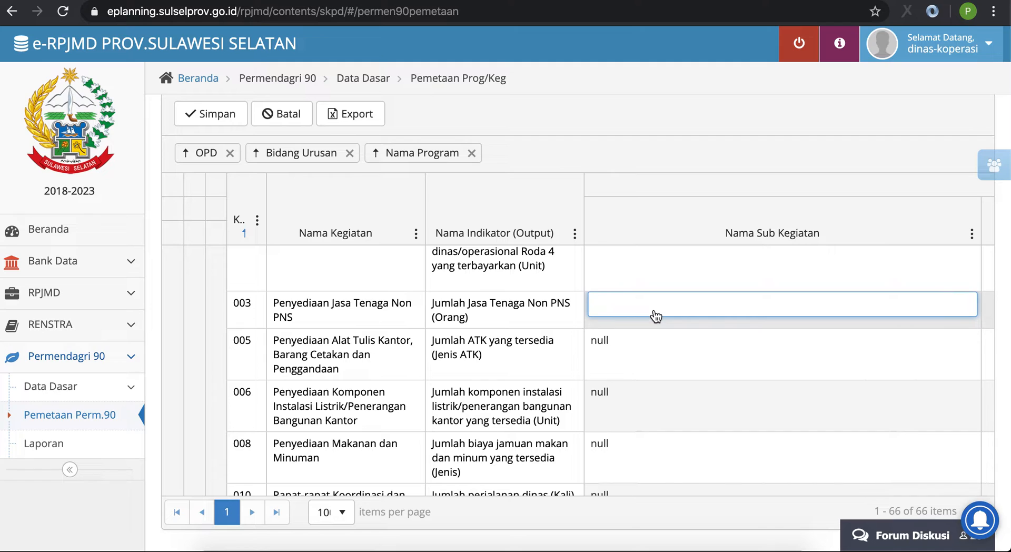
{"action": "type", "text": "jasa"}
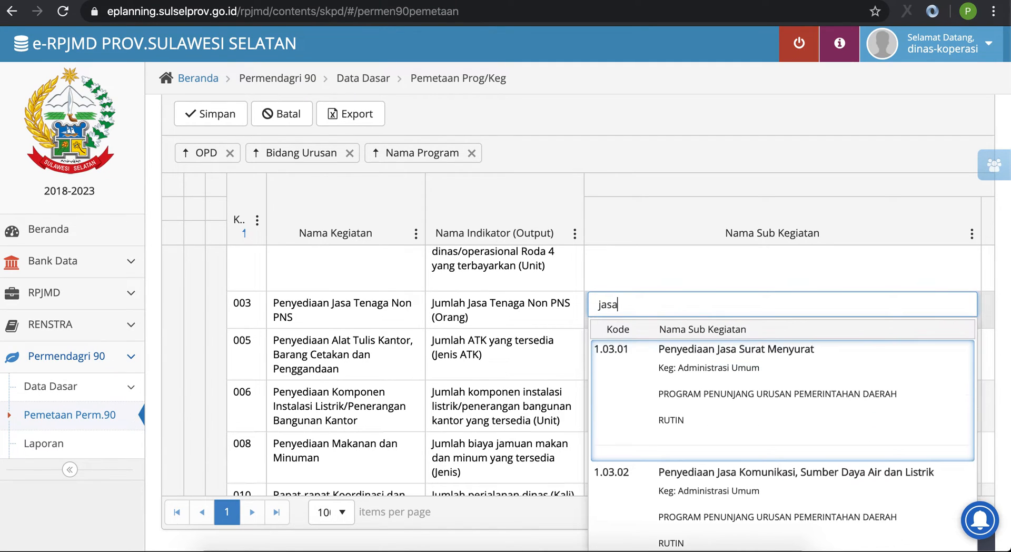
{"action": "type", "text": " tan"}
{"action": "key", "text": "BackSpace"}
{"action": "type", "text": "enaga"}
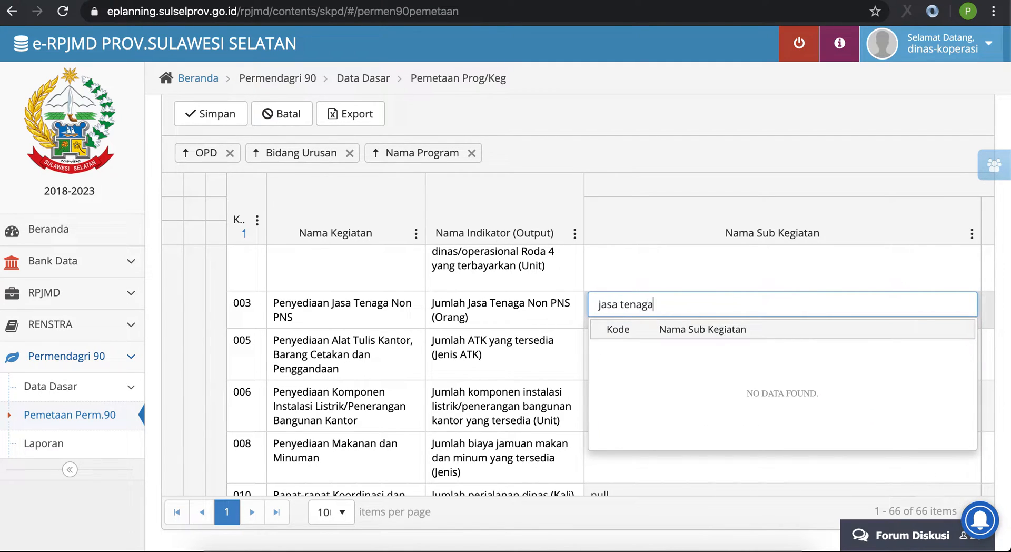
{"action": "key", "text": "ctrl+a"}
{"action": "key", "text": "BackSpace"}
{"action": "type", "text": "tenaga"}
Step: Search sub kegiatan for activity 003 with "non asn" and "asn", leaving the mapping without a selection
{"action": "key", "text": "ctrl+a"}
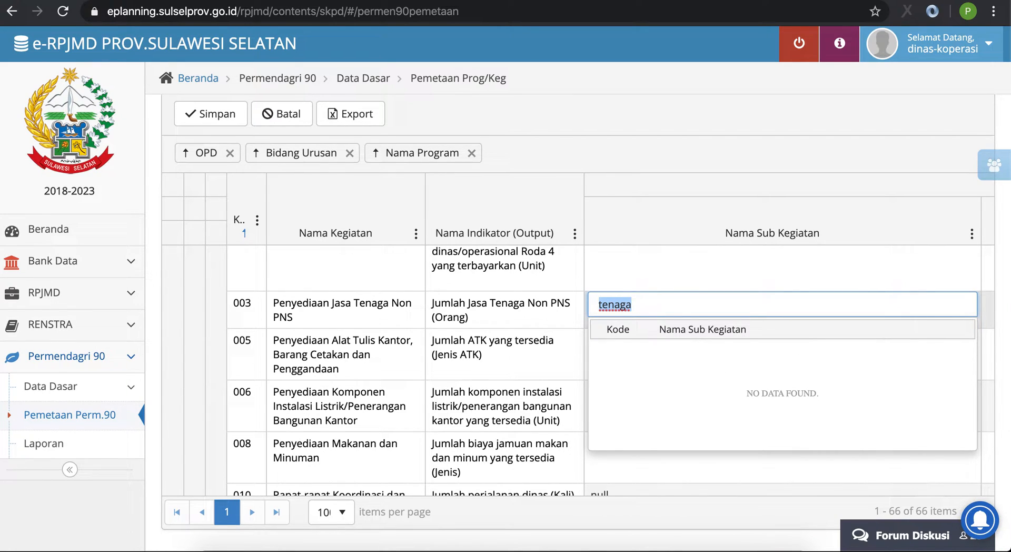
{"action": "type", "text": "non asn"}
{"action": "key", "text": "ctrl+a"}
{"action": "type", "text": "asn"}
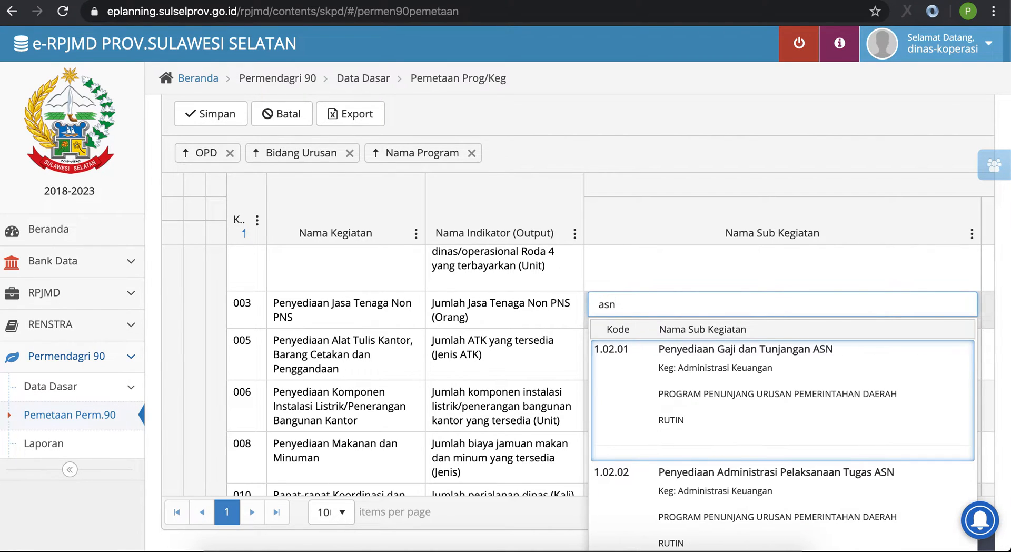
{"action": "scroll", "coordinate": [721, 429], "scroll_direction": "down", "scroll_amount": 2}
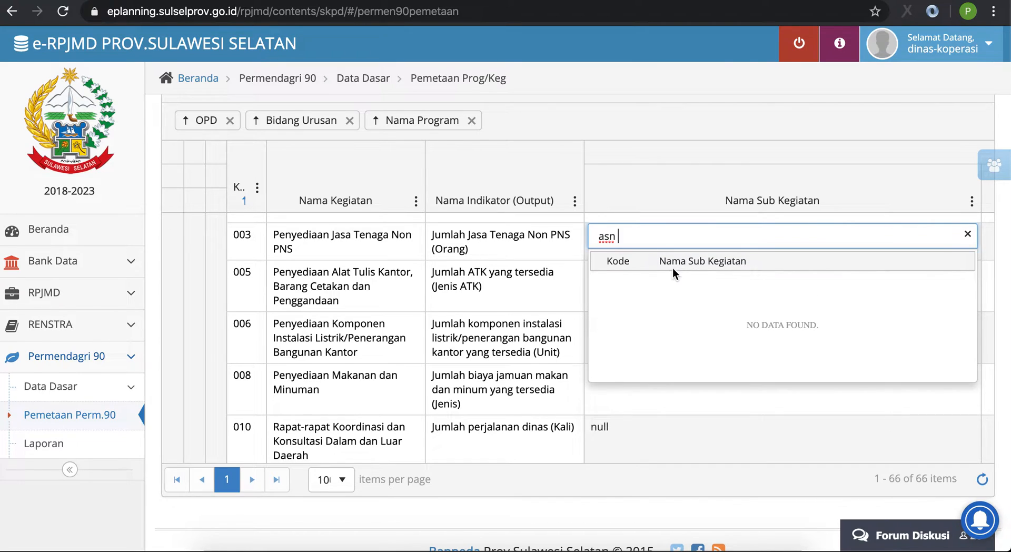
{"action": "key", "text": "BackSpace"}
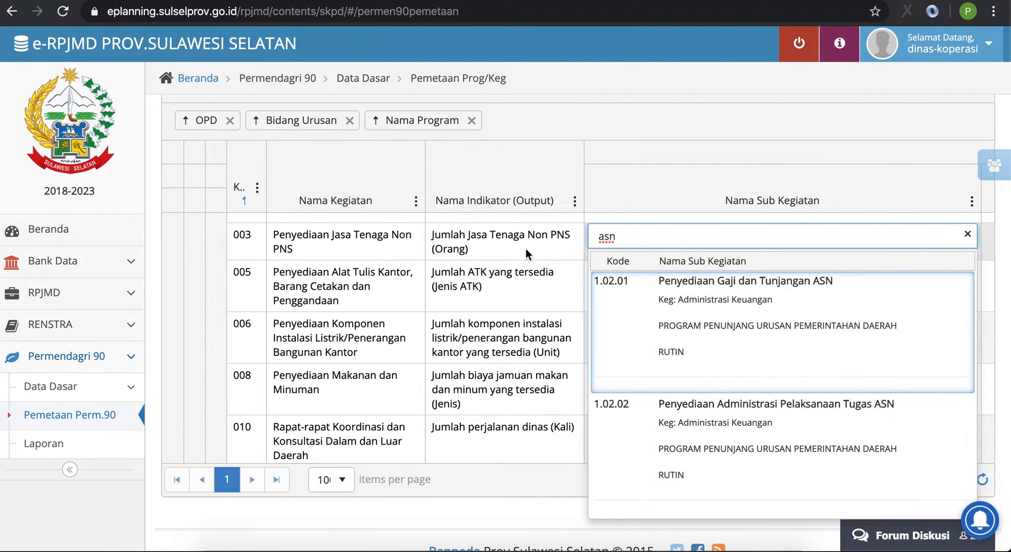
{"action": "left_click", "coordinate": [526, 248]}
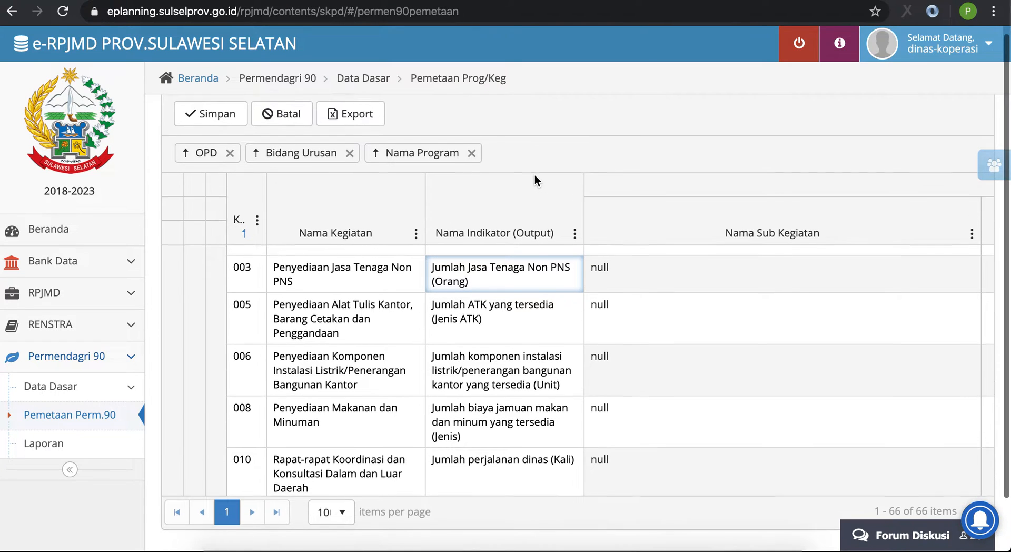
{"action": "scroll", "coordinate": [659, 295], "scroll_direction": "up", "scroll_amount": 2}
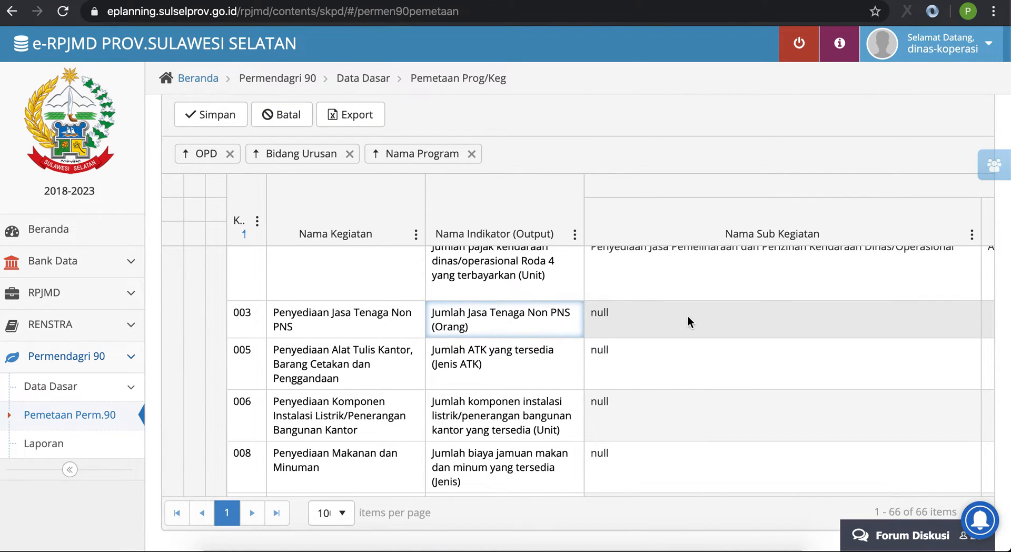
Step: Enter a Keterangan Pemetaan note for activity 003 starting "Tidak ada Cantolan Sub Kegiatanya"
{"action": "scroll", "coordinate": [688, 316], "scroll_direction": "right", "scroll_amount": 10}
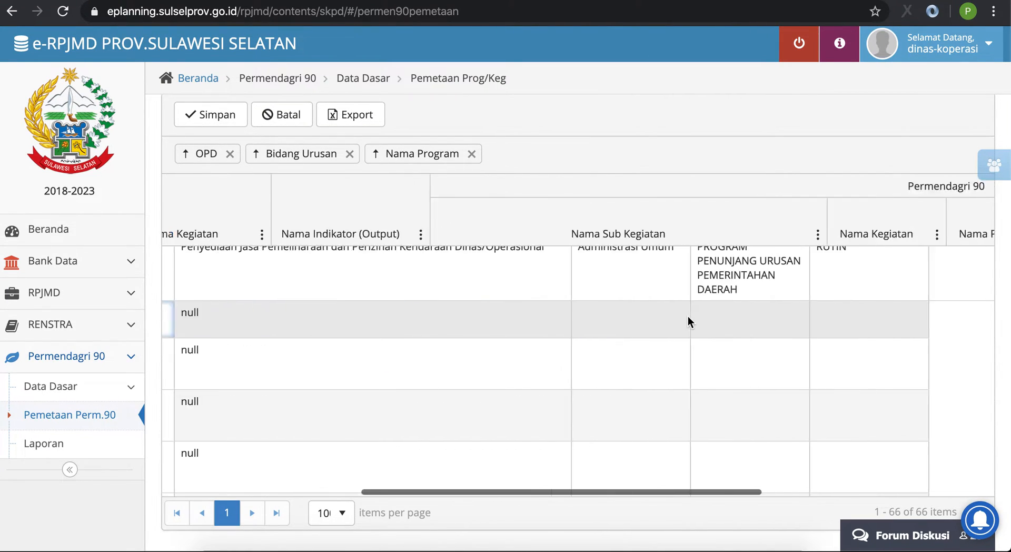
{"action": "left_click", "coordinate": [804, 317]}
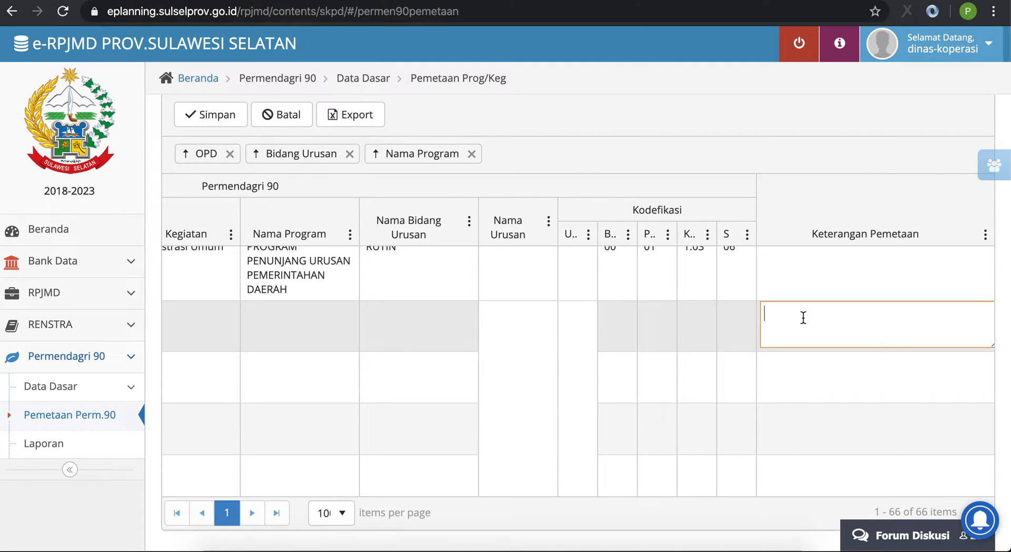
{"action": "type", "text": "Tidak"}
{"action": "key", "text": "BackSpace"}
{"action": "key", "text": "BackSpace"}
{"action": "key", "text": "BackSpace"}
{"action": "key", "text": "BackSpace"}
{"action": "type", "text": "idak ada Cantolan ya"}
{"action": "key", "text": "BackSpace"}
{"action": "key", "text": "BackSpace"}
{"action": "type", "text": "Sub Kegiatanya didalam Permendagri"}
{"action": "key", "text": "shift+Home"}
{"action": "key", "text": "BackSpace"}
{"action": "key", "text": "BackSpace"}
{"action": "key", "text": "BackSpace"}
{"action": "key", "text": "BackSpace"}
{"action": "key", "text": "BackSpace"}
{"action": "key", "text": "BackSpace"}
{"action": "key", "text": "BackSpace"}
{"action": "key", "text": "BackSpace"}
{"action": "key", "text": "BackSpace"}
{"action": "key", "text": "BackSpace"}
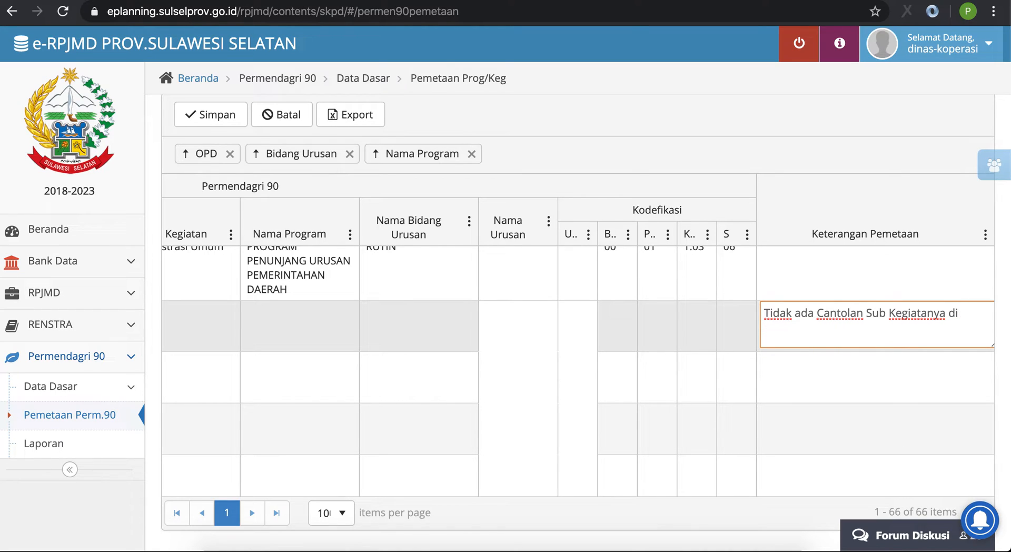
Step: Correct the Keterangan Pemetaan note of activity 003 to "Tidak ada cantolan Sub Kegiatannya" and save the mapping
{"action": "left_click", "coordinate": [823, 318]}
{"action": "key", "text": "BackSpace"}
{"action": "type", "text": "c"}
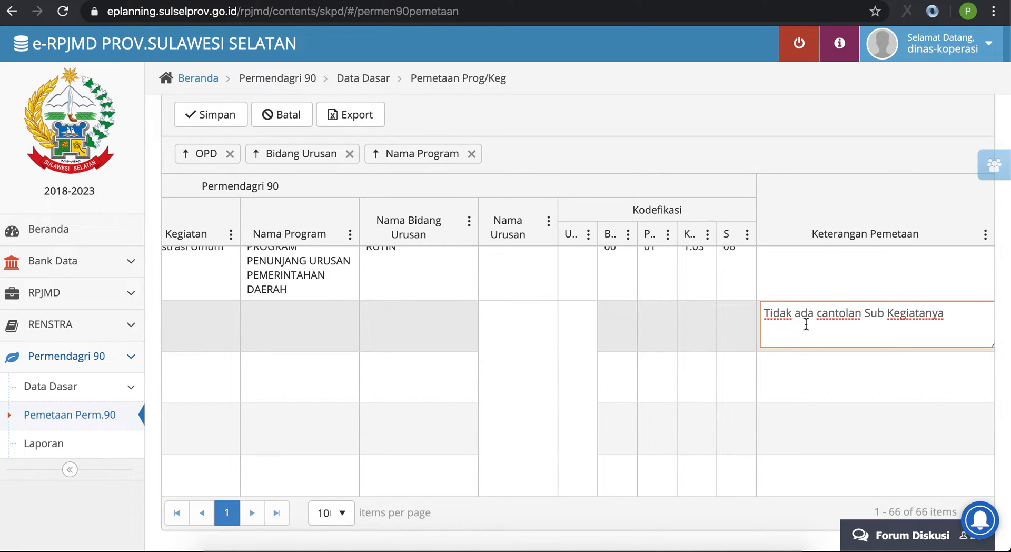
{"action": "left_click", "coordinate": [933, 314]}
{"action": "type", "text": "n"}
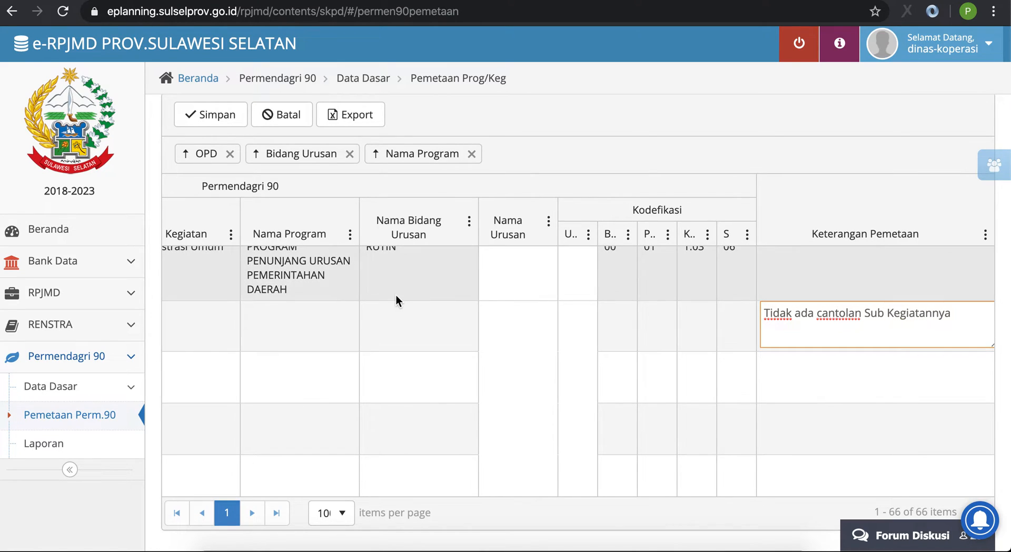
{"action": "left_click", "coordinate": [312, 329]}
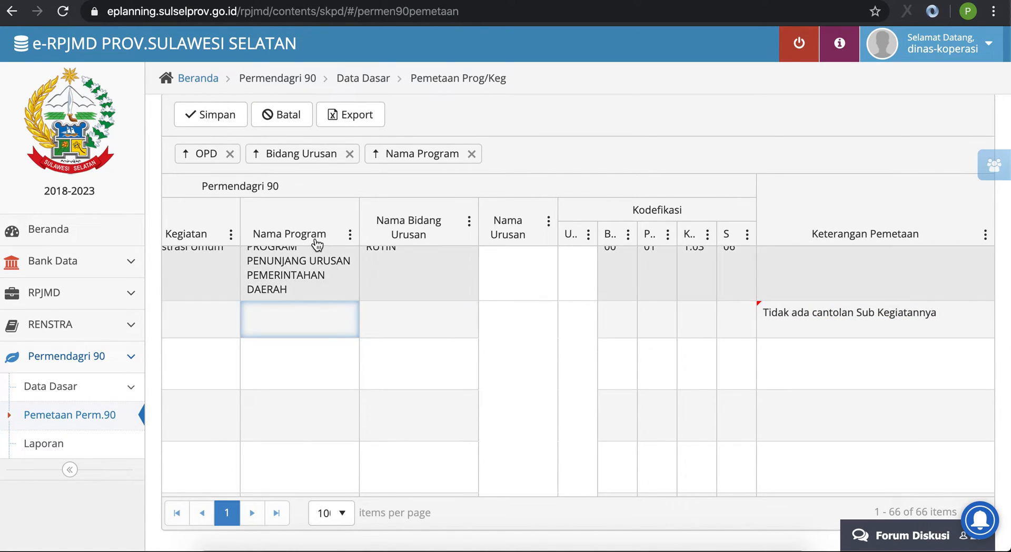
{"action": "left_click", "coordinate": [212, 117]}
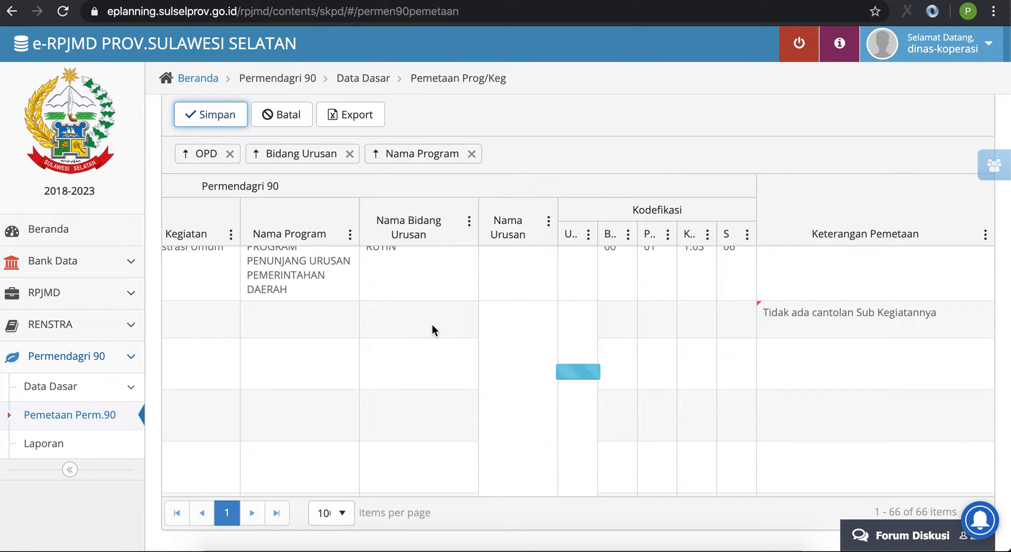
Step: Examine the activities, output indicators and sub kegiatan entries under programs 50 Pelayanan Administrasi Perkantoran and 51 Peningkatan Sarana dan Prasarana Aparatur
{"action": "scroll", "coordinate": [432, 324], "scroll_direction": "right", "scroll_amount": 8}
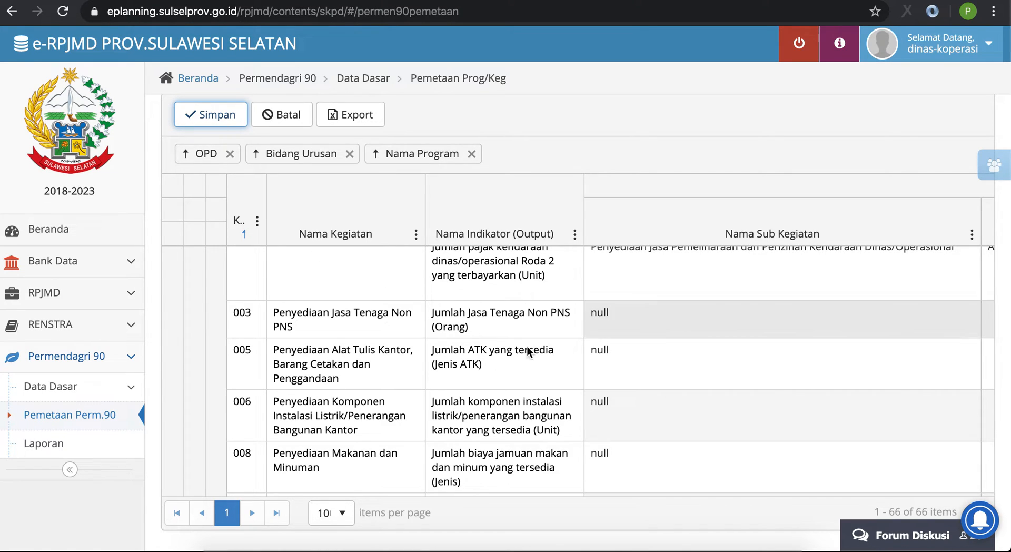
{"action": "scroll", "coordinate": [527, 347], "scroll_direction": "down", "scroll_amount": 1}
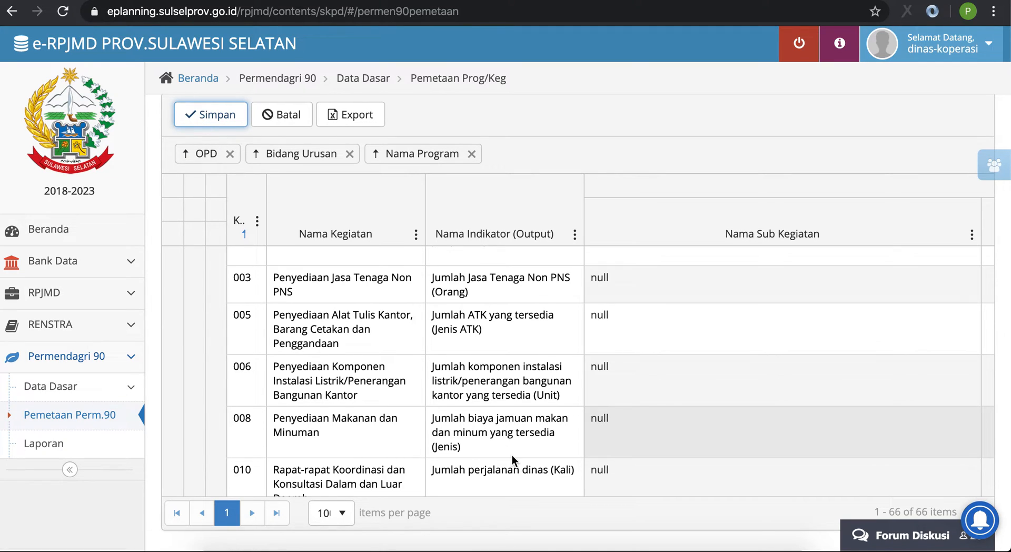
{"action": "scroll", "coordinate": [512, 455], "scroll_direction": "down", "scroll_amount": 1}
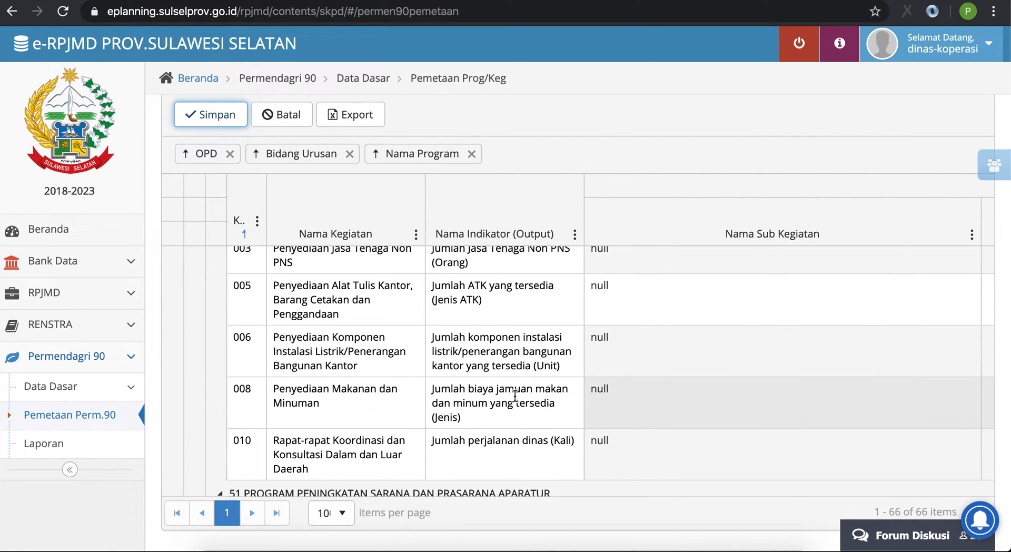
{"action": "scroll", "coordinate": [515, 396], "scroll_direction": "up", "scroll_amount": 5}
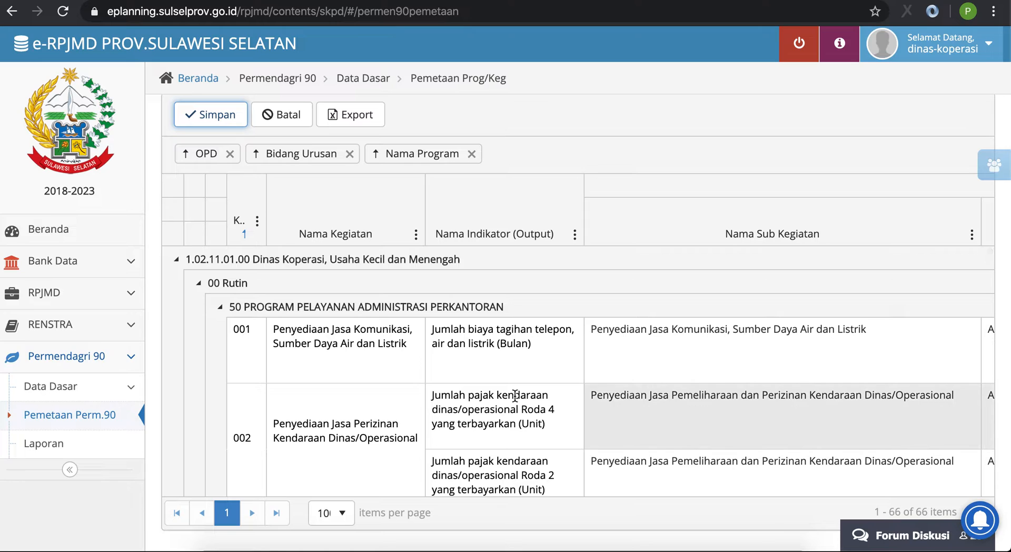
{"action": "scroll", "coordinate": [515, 395], "scroll_direction": "down", "scroll_amount": 1}
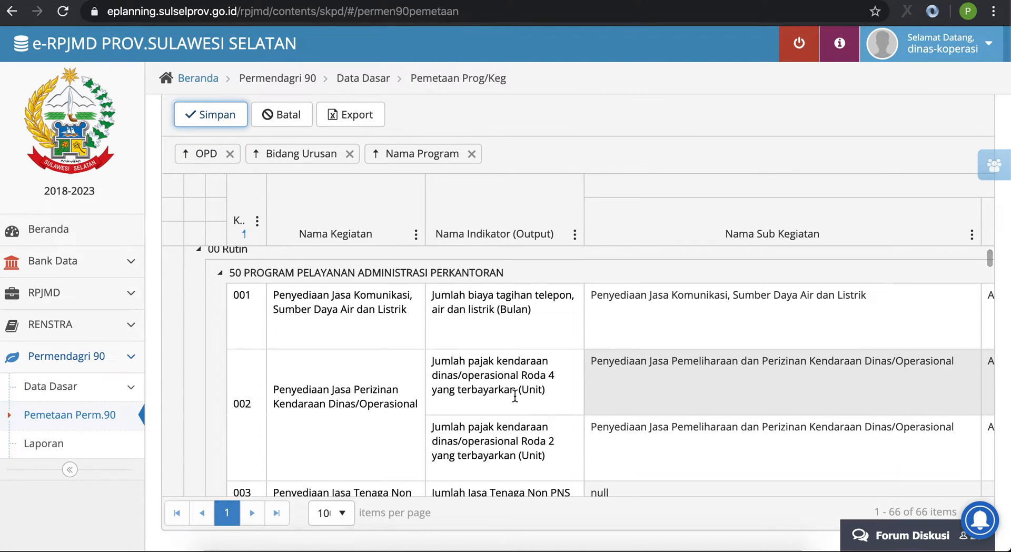
{"action": "scroll", "coordinate": [516, 401], "scroll_direction": "down", "scroll_amount": 1}
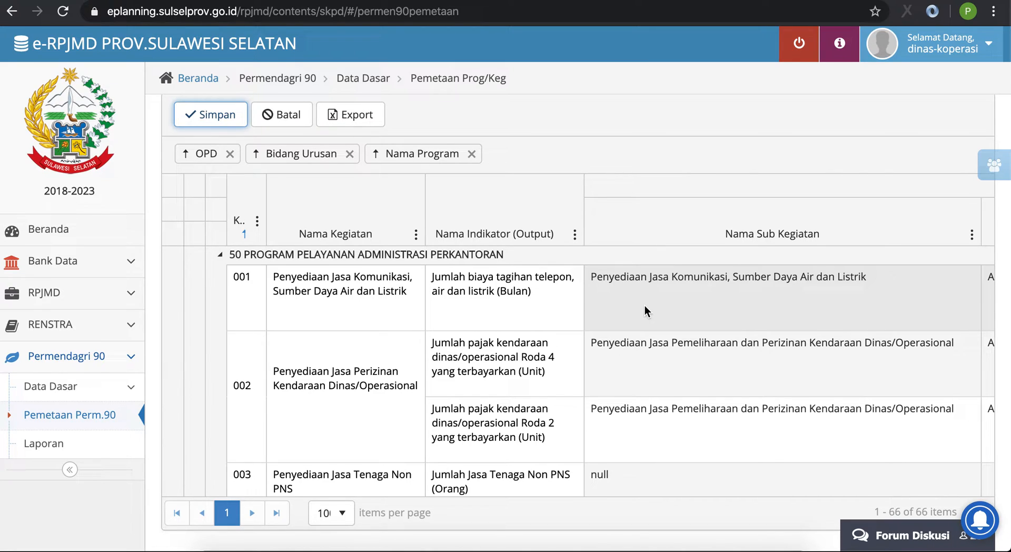
{"action": "scroll", "coordinate": [514, 413], "scroll_direction": "down", "scroll_amount": 6}
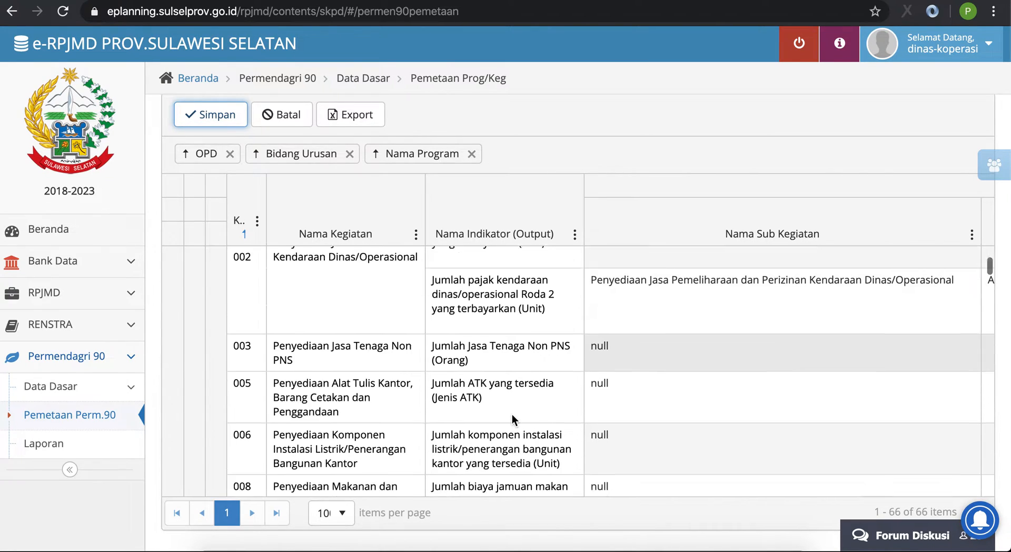
{"action": "scroll", "coordinate": [512, 414], "scroll_direction": "down", "scroll_amount": 2}
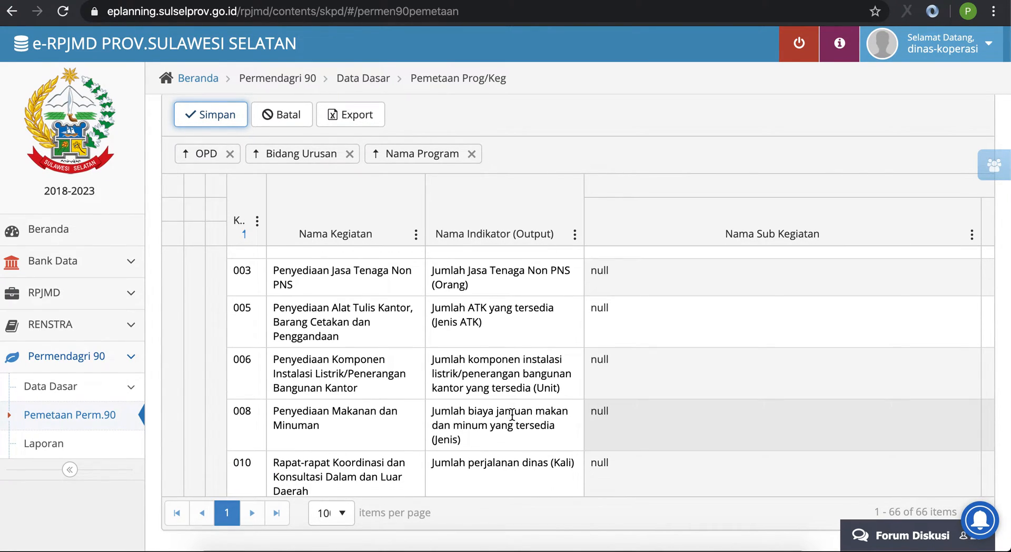
{"action": "scroll", "coordinate": [512, 415], "scroll_direction": "down", "scroll_amount": 2}
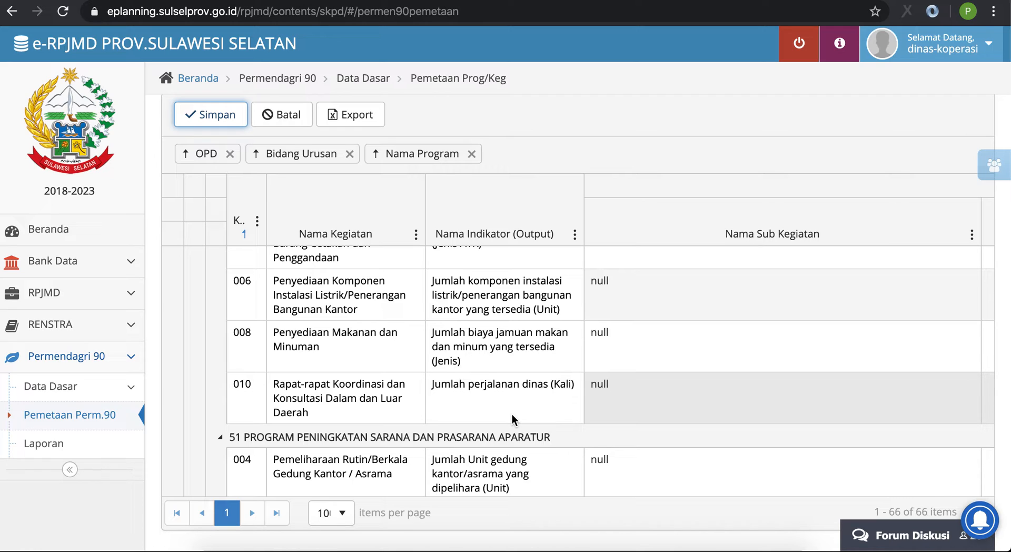
{"action": "scroll", "coordinate": [512, 414], "scroll_direction": "down", "scroll_amount": 3}
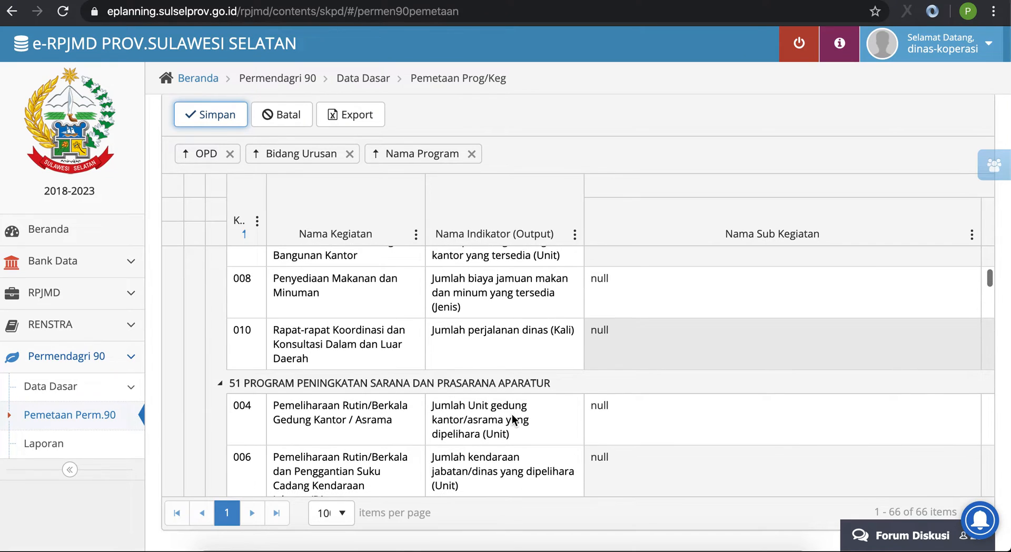
{"action": "scroll", "coordinate": [512, 414], "scroll_direction": "down", "scroll_amount": 2}
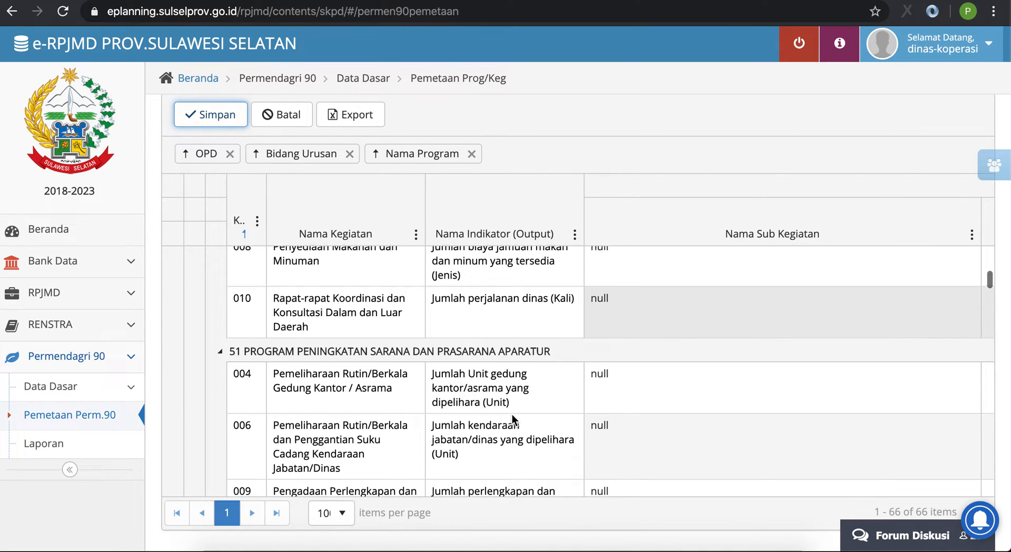
{"action": "scroll", "coordinate": [512, 414], "scroll_direction": "down", "scroll_amount": 2}
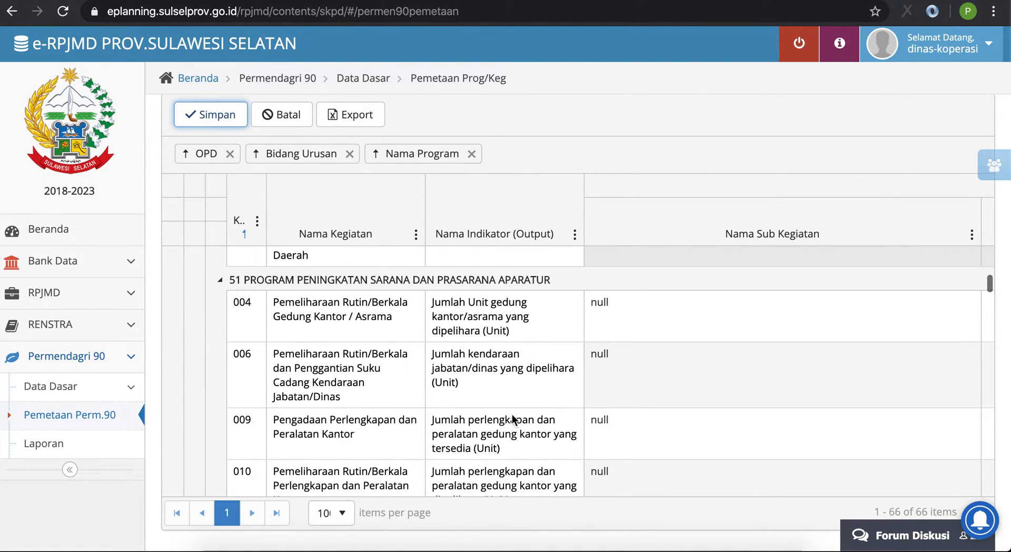
{"action": "scroll", "coordinate": [512, 414], "scroll_direction": "down", "scroll_amount": 1}
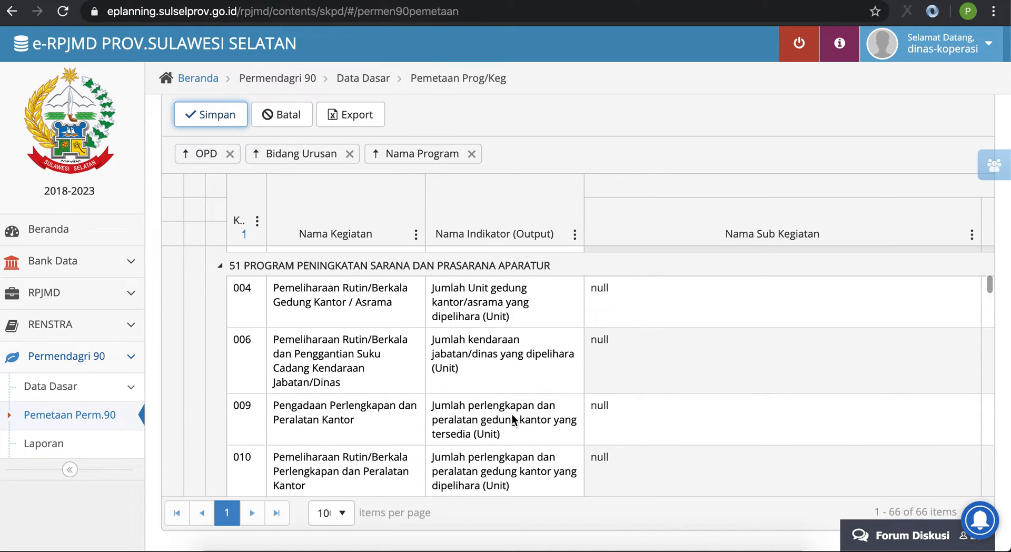
{"action": "scroll", "coordinate": [512, 414], "scroll_direction": "down", "scroll_amount": 1}
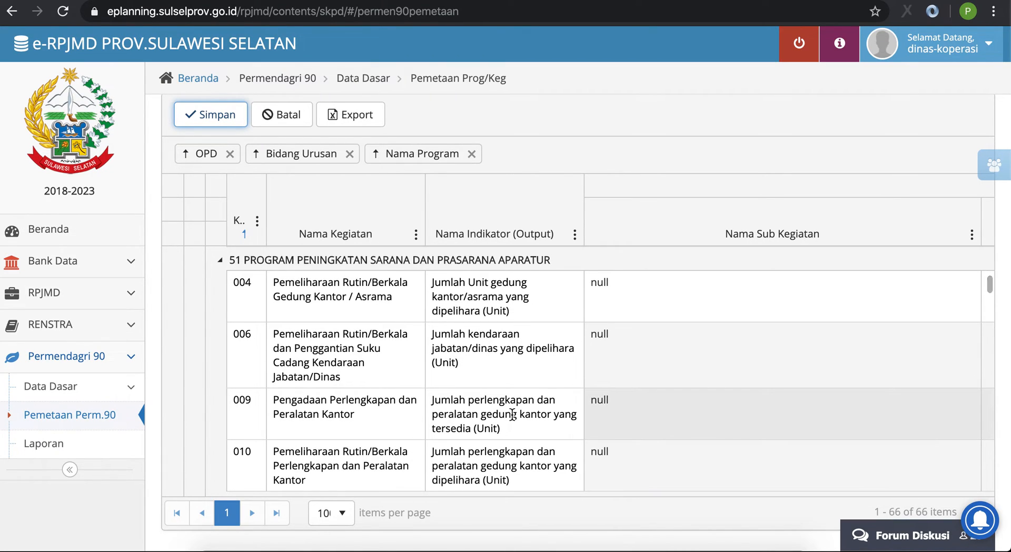
{"action": "scroll", "coordinate": [512, 414], "scroll_direction": "down", "scroll_amount": 2}
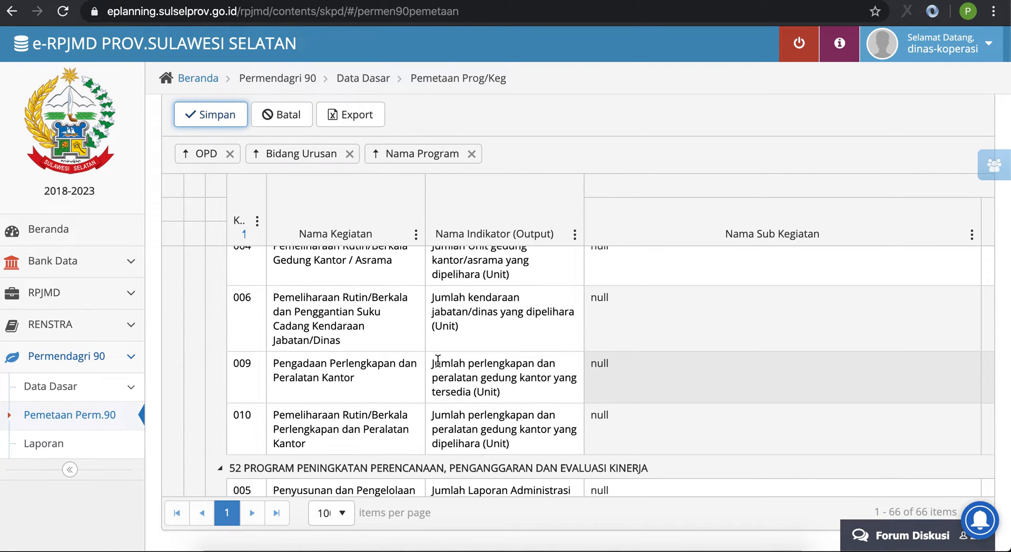
Step: Examine the wording "perlengkapan dan peralatan" in the output indicator of activity 009, Pengadaan Perlengkapan dan Peralatan Kantor, under program 51
{"action": "double_click", "coordinate": [541, 365]}
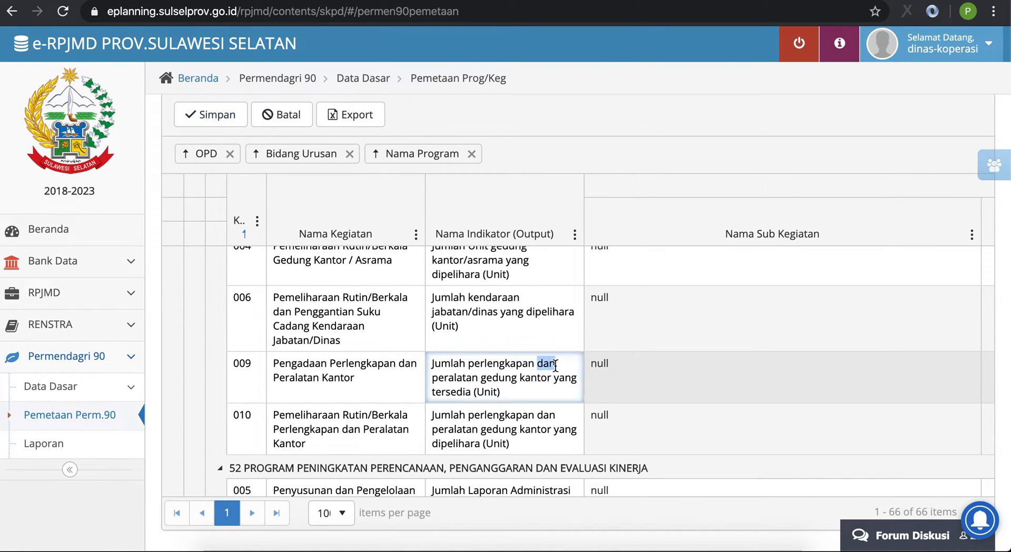
{"action": "left_click_drag", "start_coordinate": [433, 383], "coordinate": [478, 380]}
{"action": "left_click", "coordinate": [548, 359]}
{"action": "left_click_drag", "start_coordinate": [538, 364], "coordinate": [551, 362]}
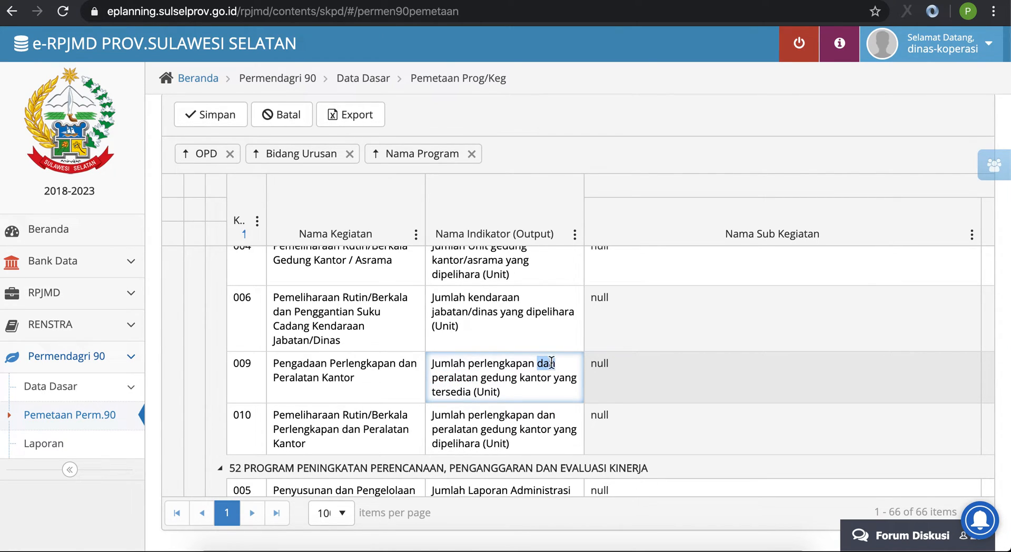
{"action": "left_click", "coordinate": [510, 388]}
{"action": "left_click_drag", "start_coordinate": [469, 366], "coordinate": [505, 366]}
{"action": "left_click", "coordinate": [473, 378]}
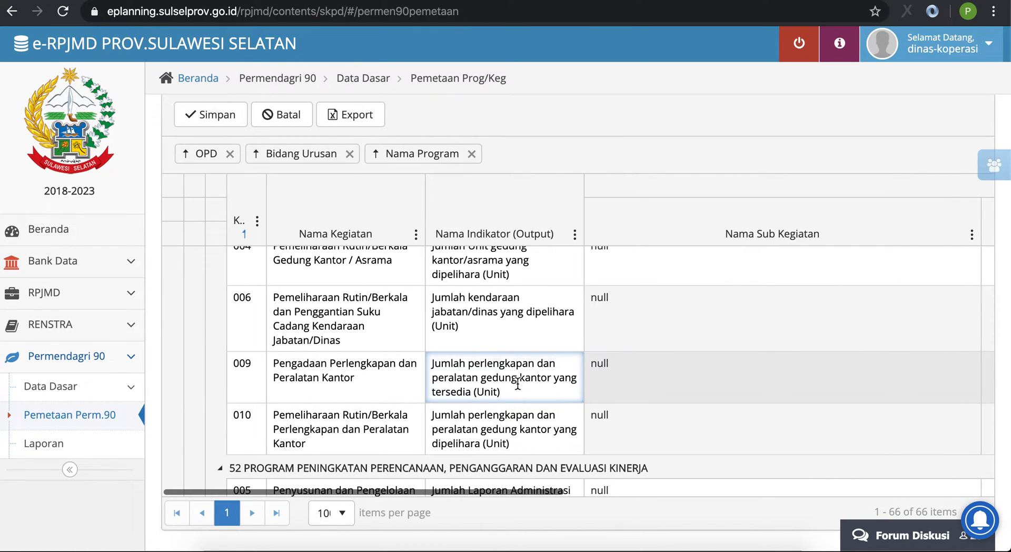
Step: Search the sub kegiatan options for activity 009 with "perlengkapan gedung" and "gedung kantor", and review the matches
{"action": "left_click", "coordinate": [627, 374]}
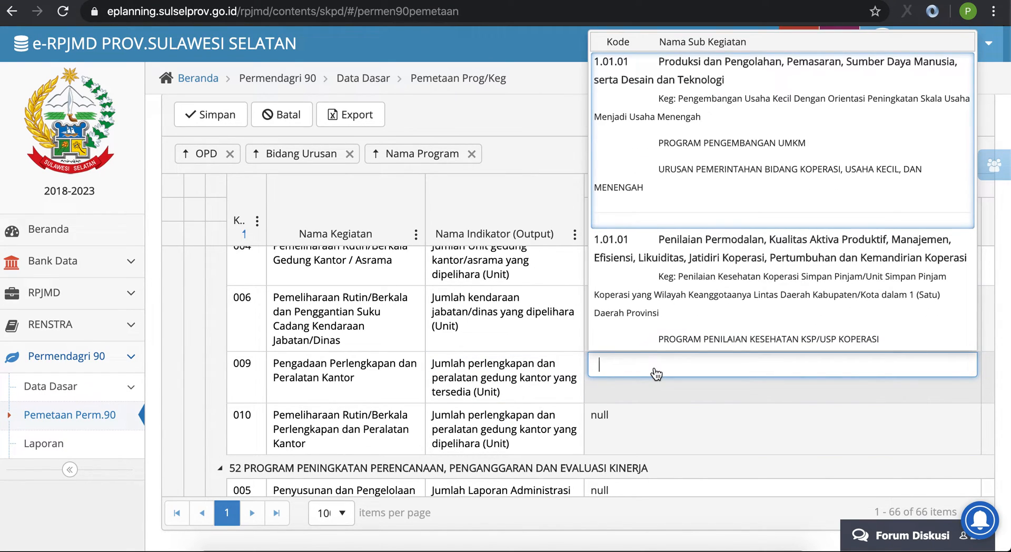
{"action": "type", "text": "per"}
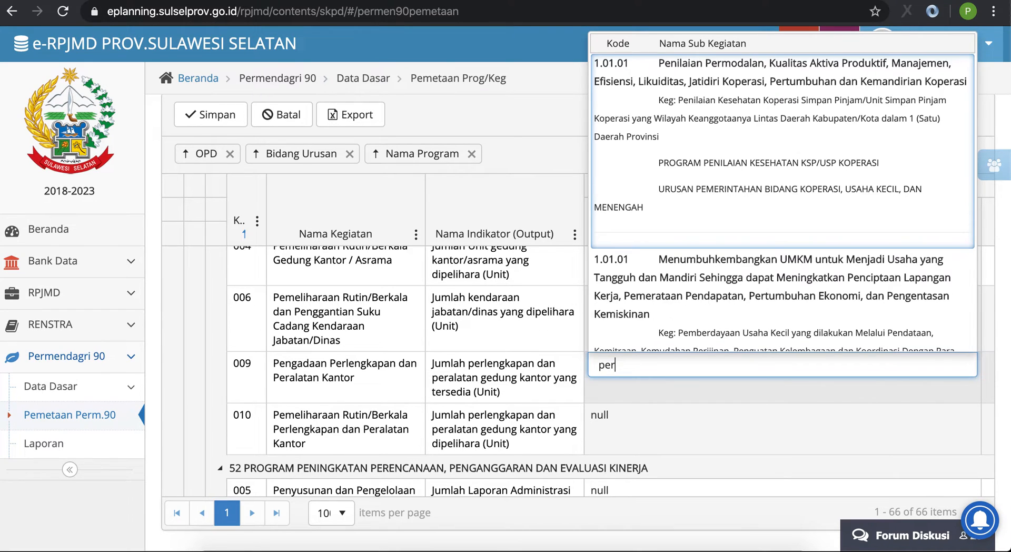
{"action": "type", "text": "lengkapan gedung"}
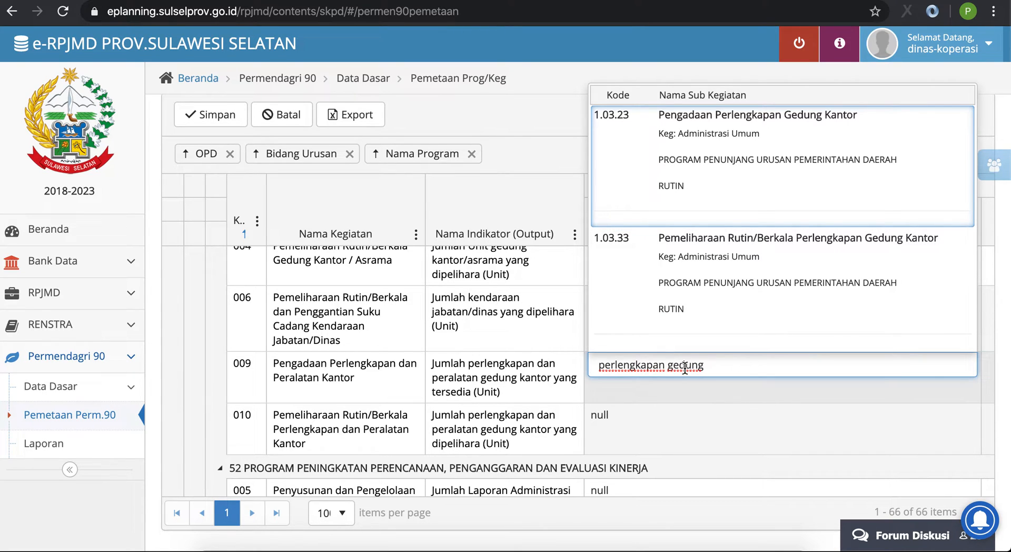
{"action": "key", "text": "ctrl+a"}
{"action": "type", "text": "gedung kantor"}
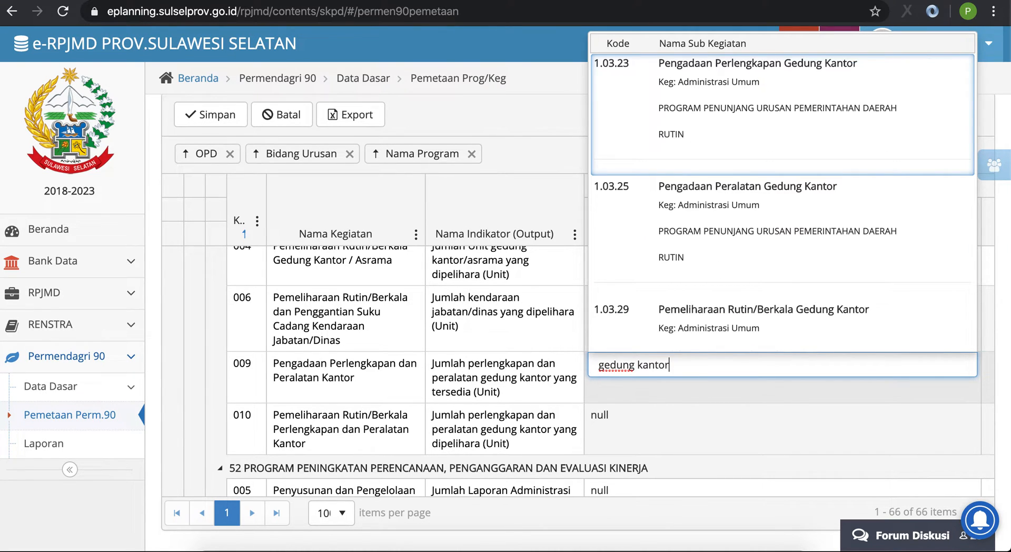
{"action": "scroll", "coordinate": [707, 223], "scroll_direction": "down", "scroll_amount": 5}
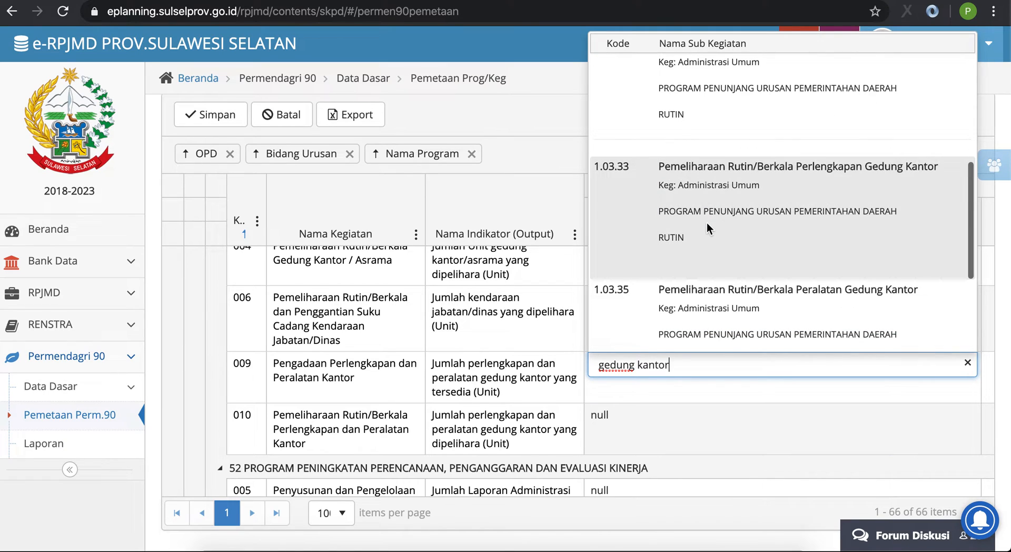
{"action": "scroll", "coordinate": [707, 223], "scroll_direction": "down", "scroll_amount": 1}
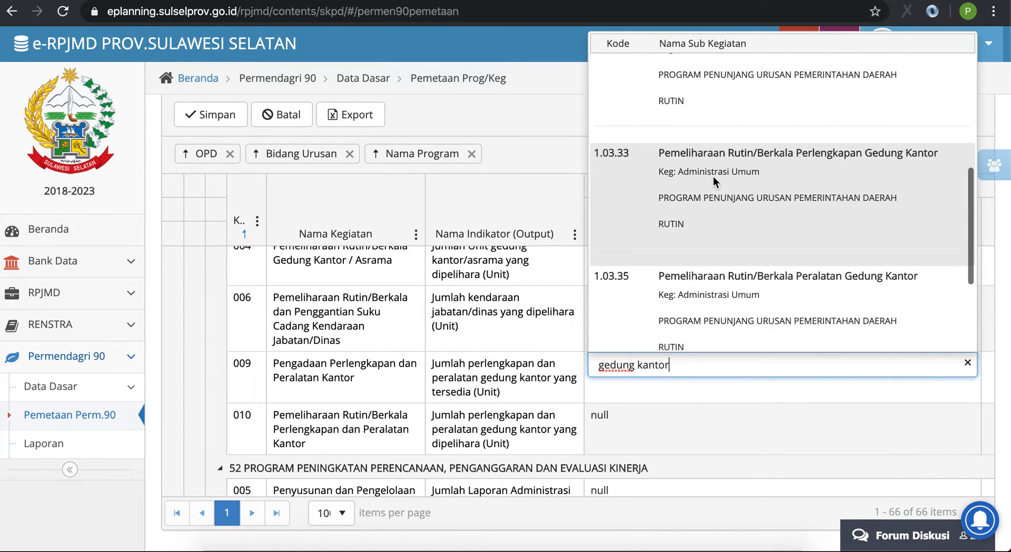
{"action": "scroll", "coordinate": [716, 270], "scroll_direction": "down", "scroll_amount": 1}
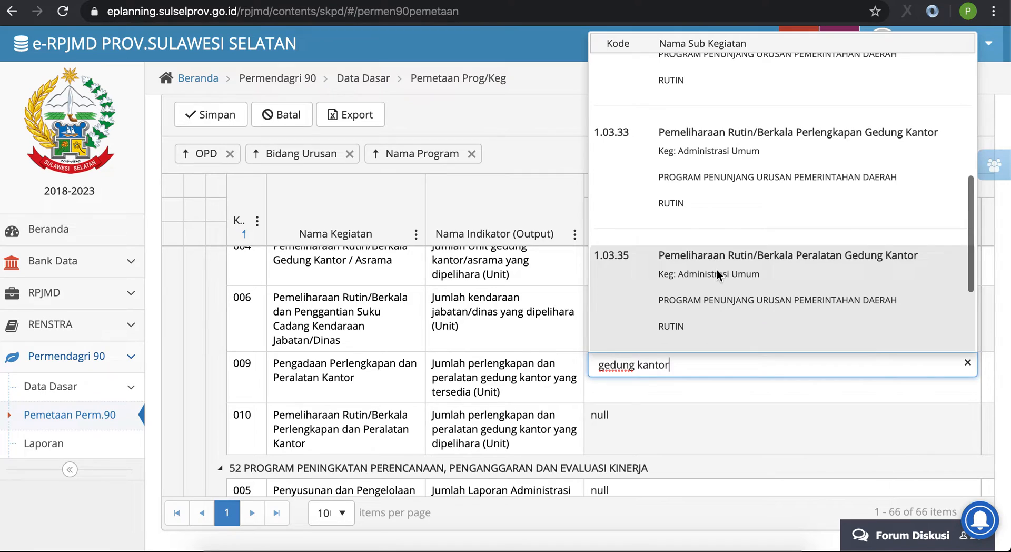
Step: Try selecting Pemeliharaan Rutin/Berkala Perlengkapan Gedung Kantor (1.03.33) and Peralatan Gedung Kantor (1.03.35) for activity 009, and clear both selections
{"action": "left_click", "coordinate": [722, 169]}
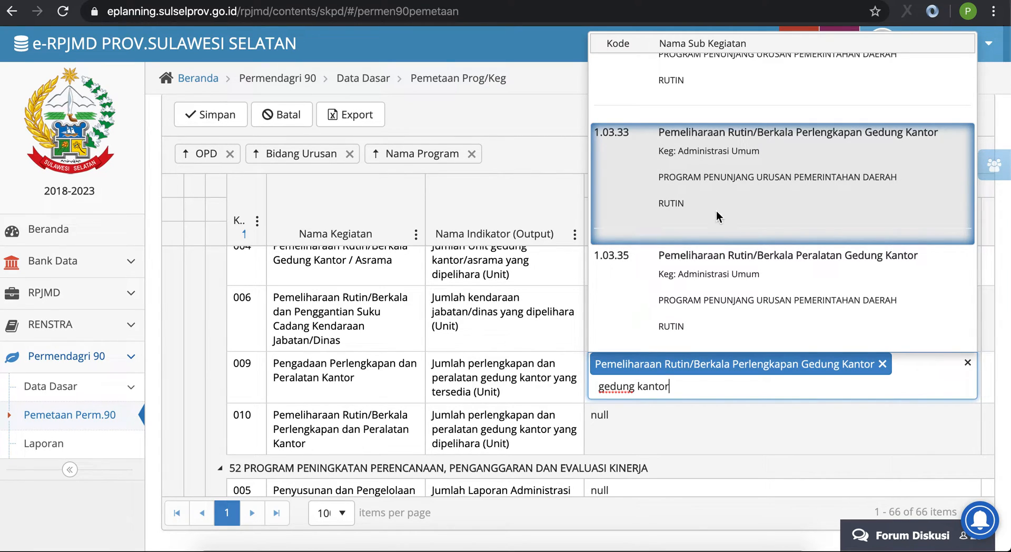
{"action": "left_click", "coordinate": [717, 286]}
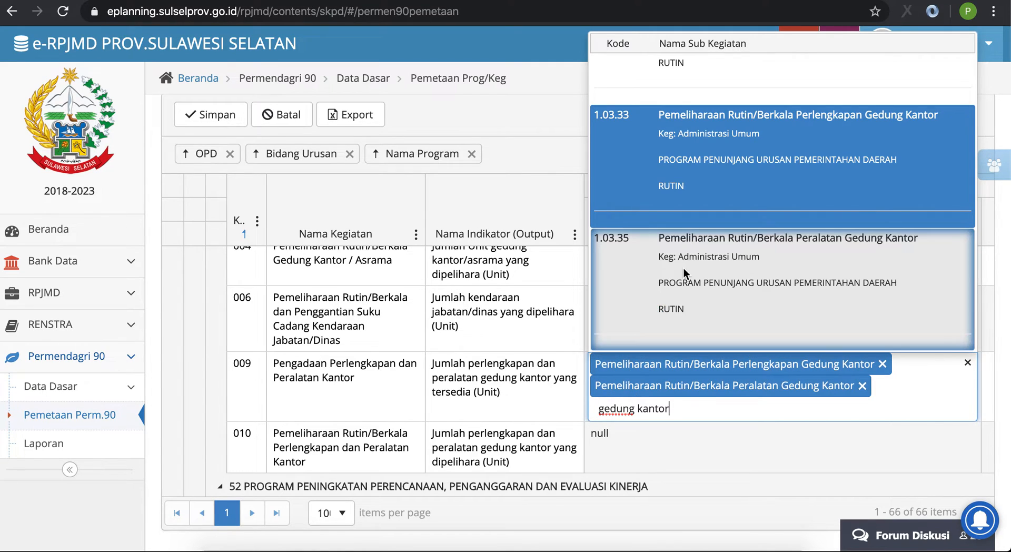
{"action": "left_click", "coordinate": [712, 283]}
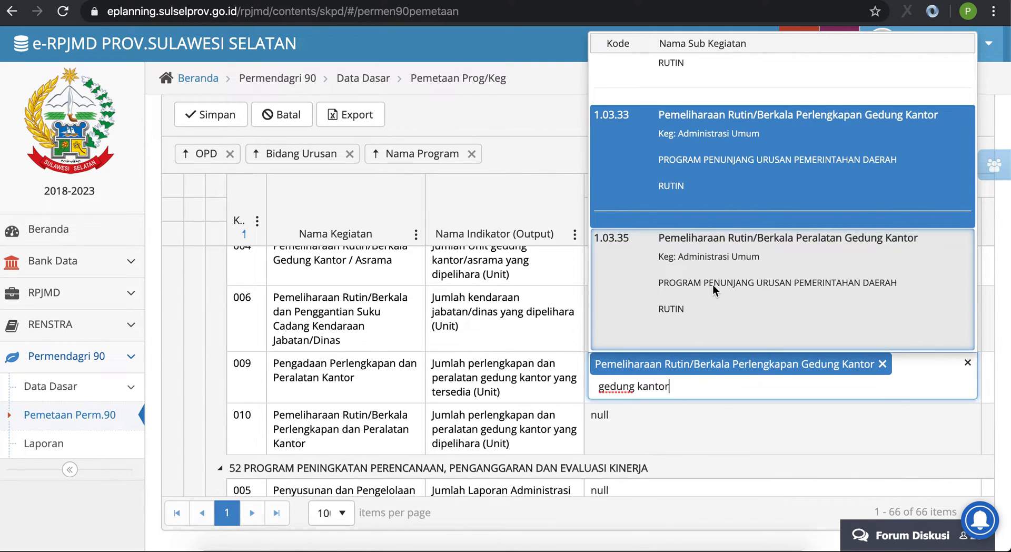
{"action": "left_click", "coordinate": [685, 176]}
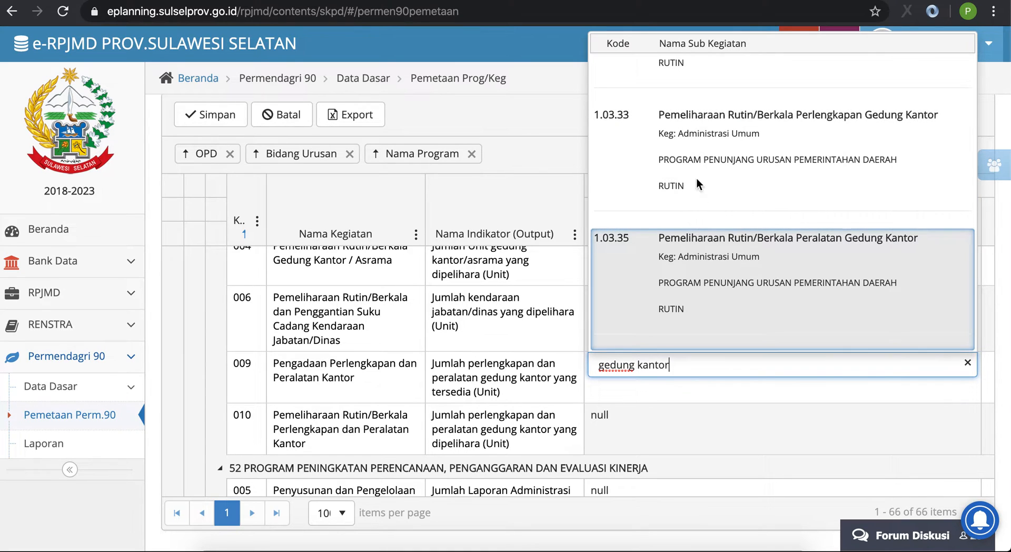
{"action": "left_click", "coordinate": [695, 154]}
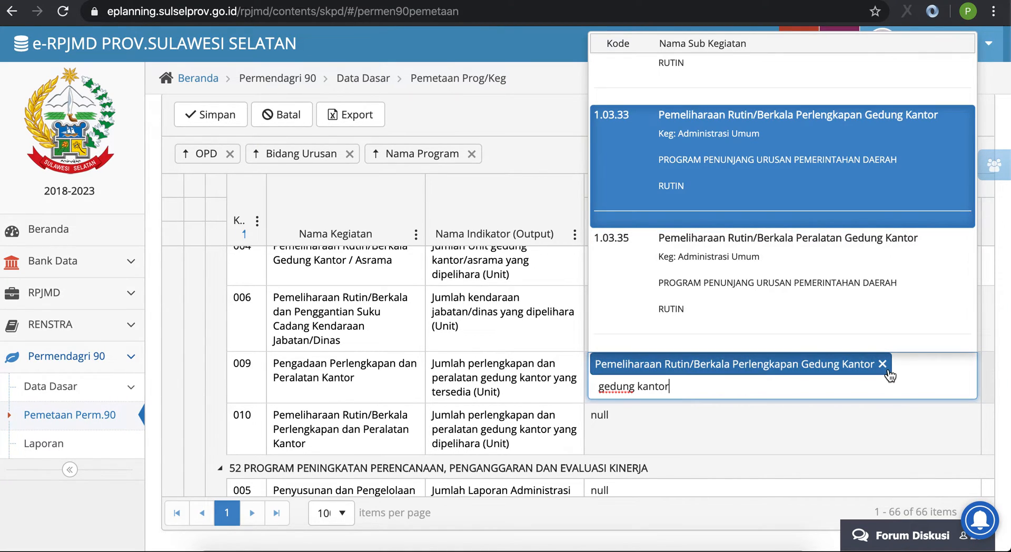
{"action": "left_click", "coordinate": [883, 365]}
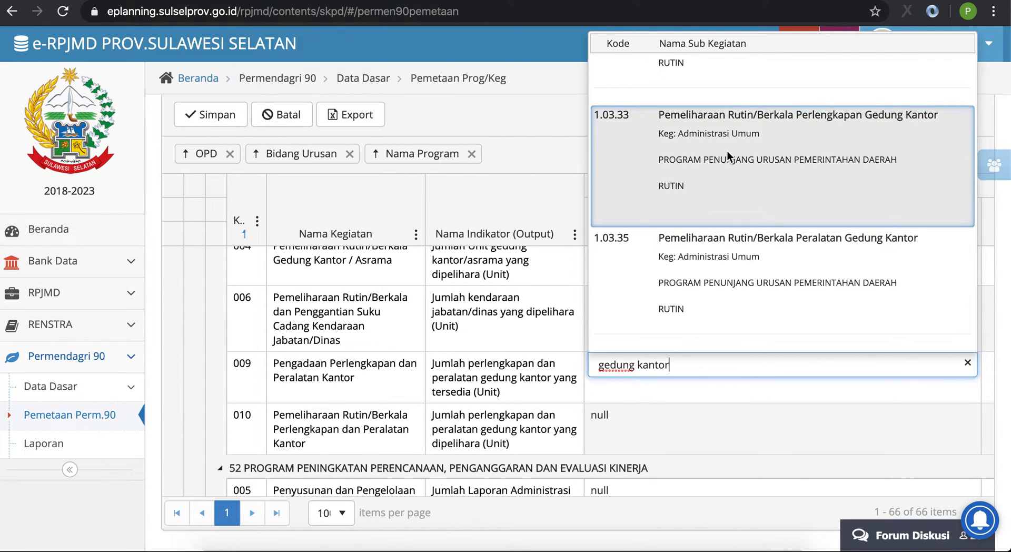
Step: Map activity 009 to Pemeliharaan Rutin/Berkala Perlengkapan Gedung Kantor and Pemeliharaan Rutin/Berkala Peralatan Gedung Kantor, and save the mapping
{"action": "left_click", "coordinate": [727, 151]}
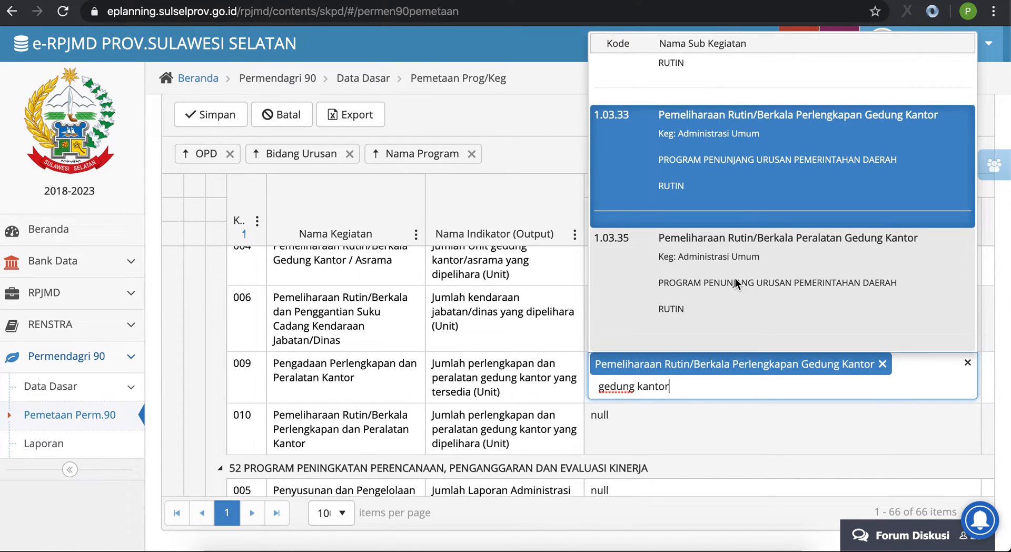
{"action": "left_click", "coordinate": [737, 279]}
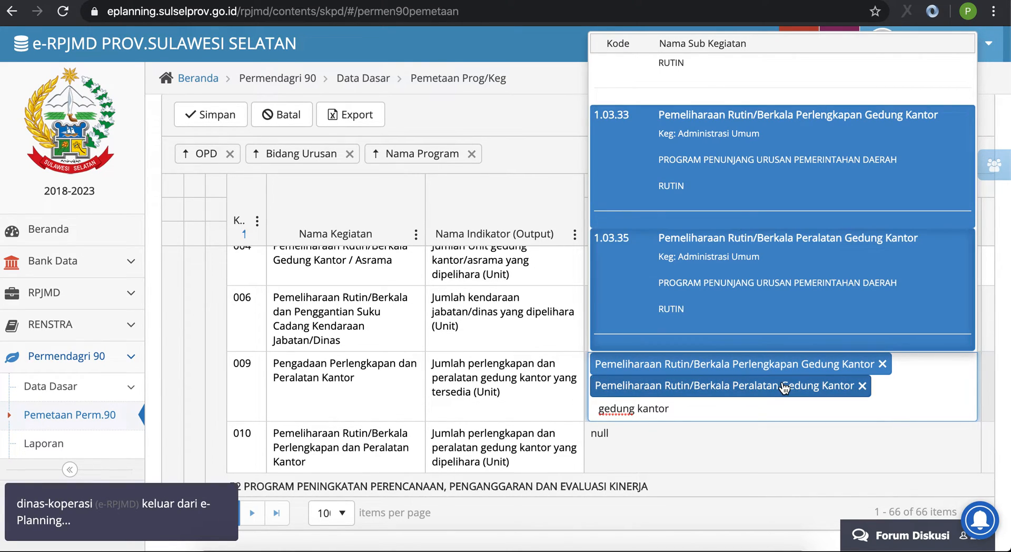
{"action": "left_click", "coordinate": [525, 378]}
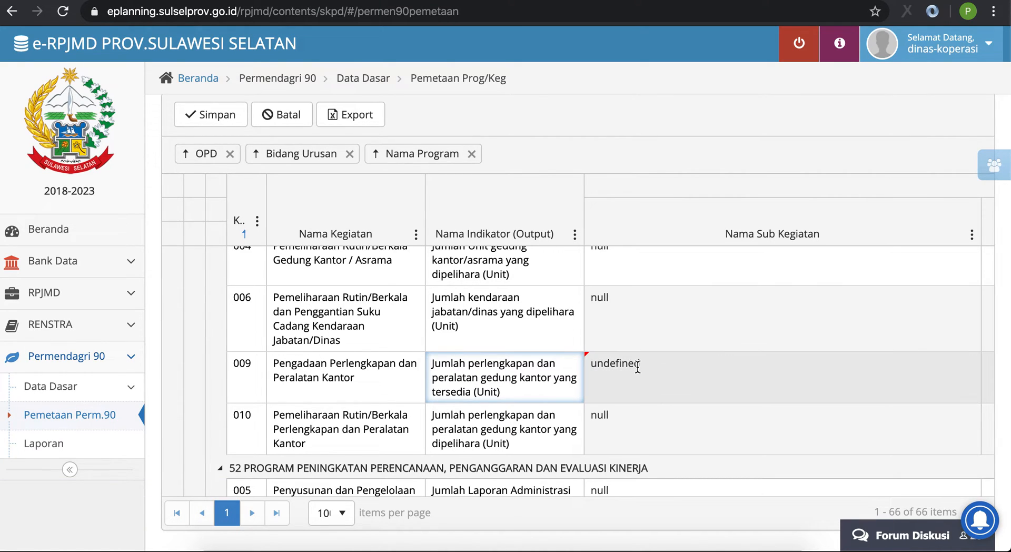
{"action": "left_click", "coordinate": [690, 378]}
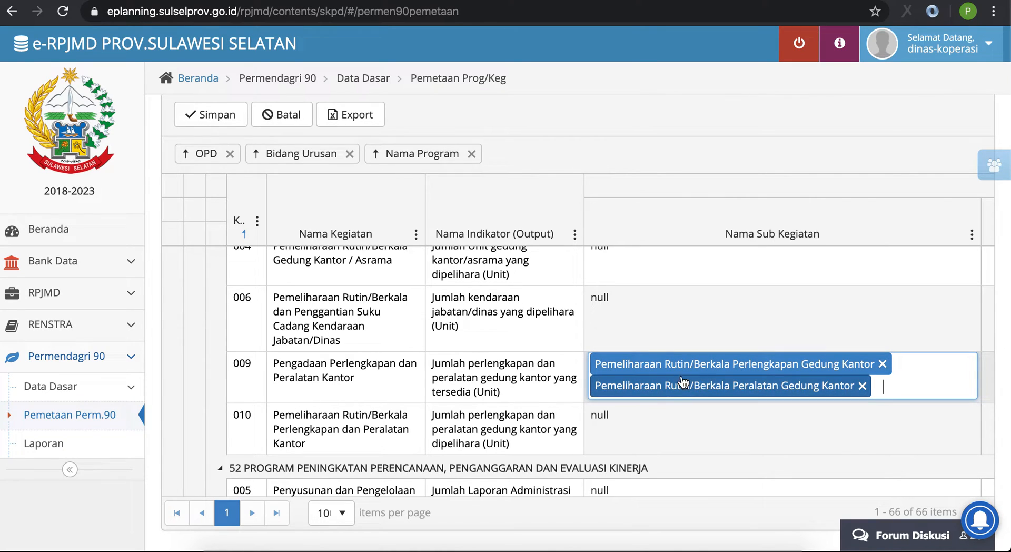
{"action": "left_click", "coordinate": [536, 380]}
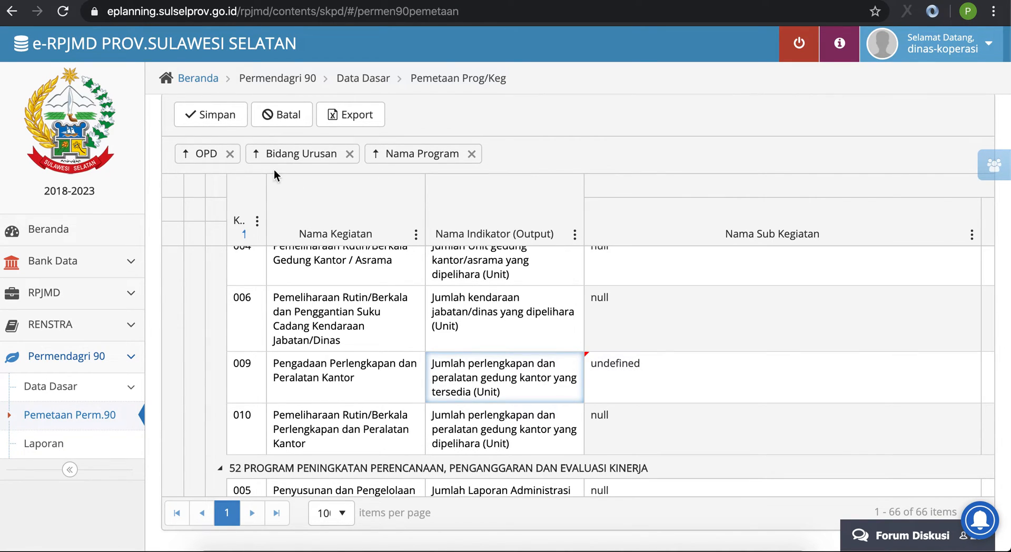
{"action": "left_click", "coordinate": [215, 123]}
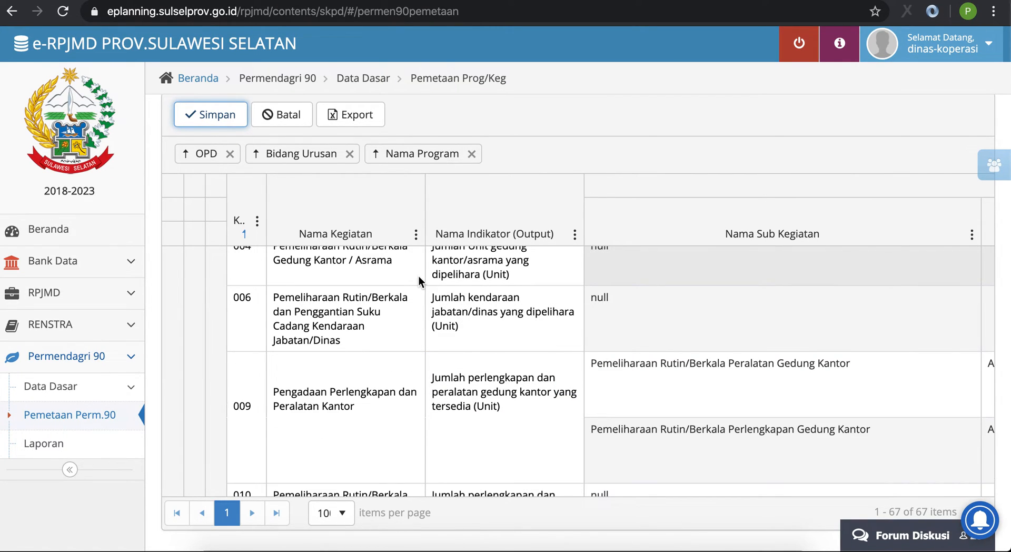
Step: Remove the Pemeliharaan Rutin/Berkala Peralatan Gedung Kantor mapping from activity 009 and save the change
{"action": "scroll", "coordinate": [457, 369], "scroll_direction": "down", "scroll_amount": 1}
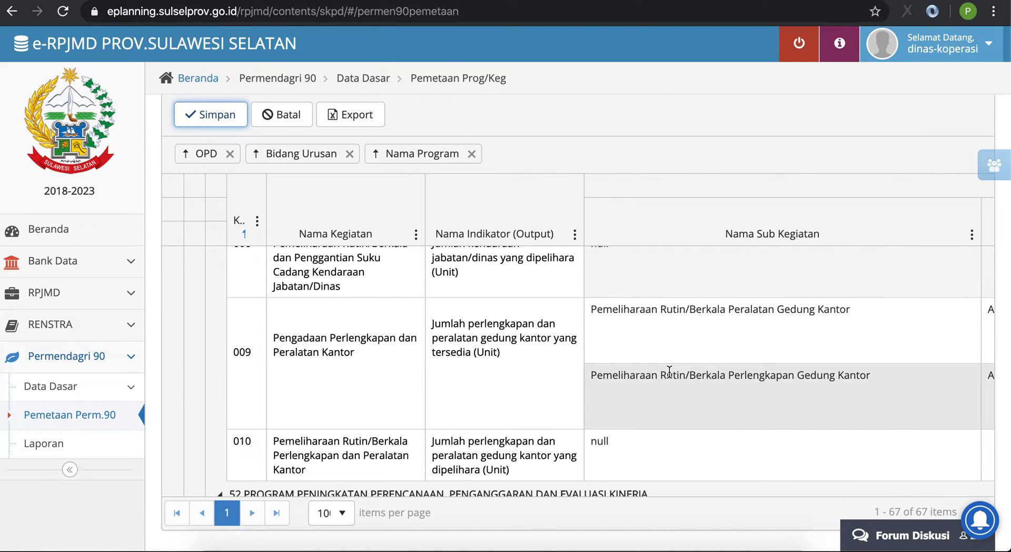
{"action": "scroll", "coordinate": [552, 345], "scroll_direction": "down", "scroll_amount": 1}
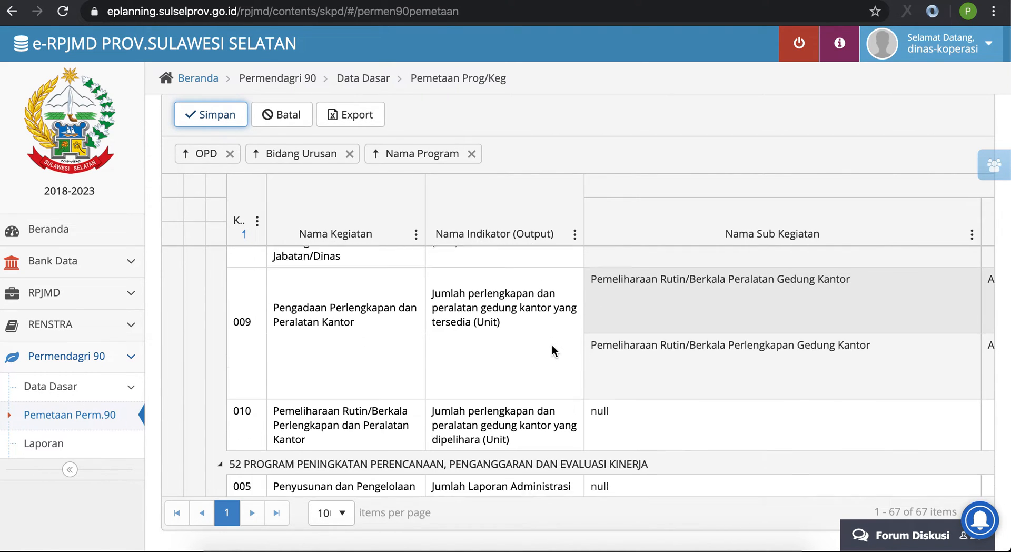
{"action": "scroll", "coordinate": [552, 346], "scroll_direction": "up", "scroll_amount": 15}
{"action": "scroll", "coordinate": [552, 345], "scroll_direction": "down", "scroll_amount": 14}
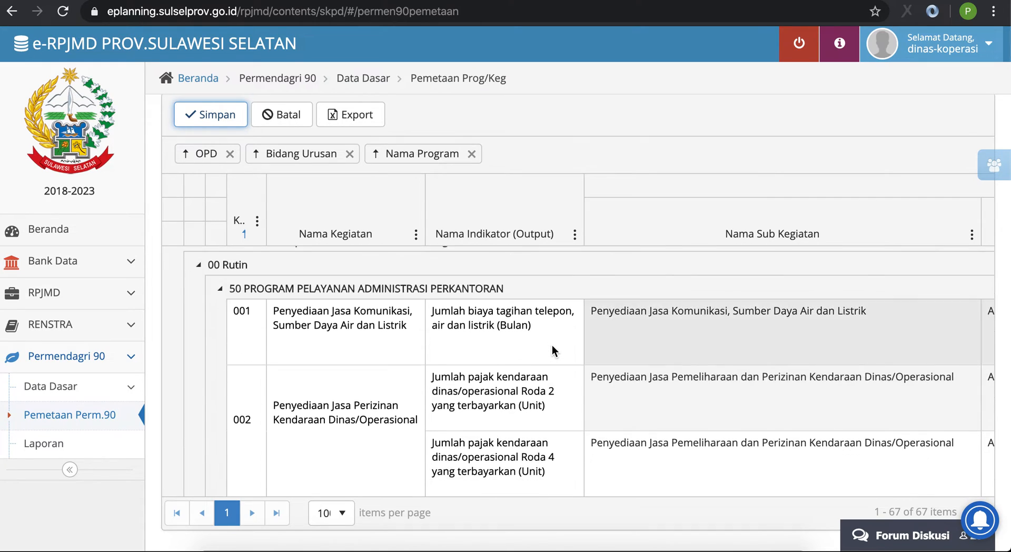
{"action": "scroll", "coordinate": [553, 346], "scroll_direction": "up", "scroll_amount": 15}
{"action": "scroll", "coordinate": [552, 346], "scroll_direction": "down", "scroll_amount": 8}
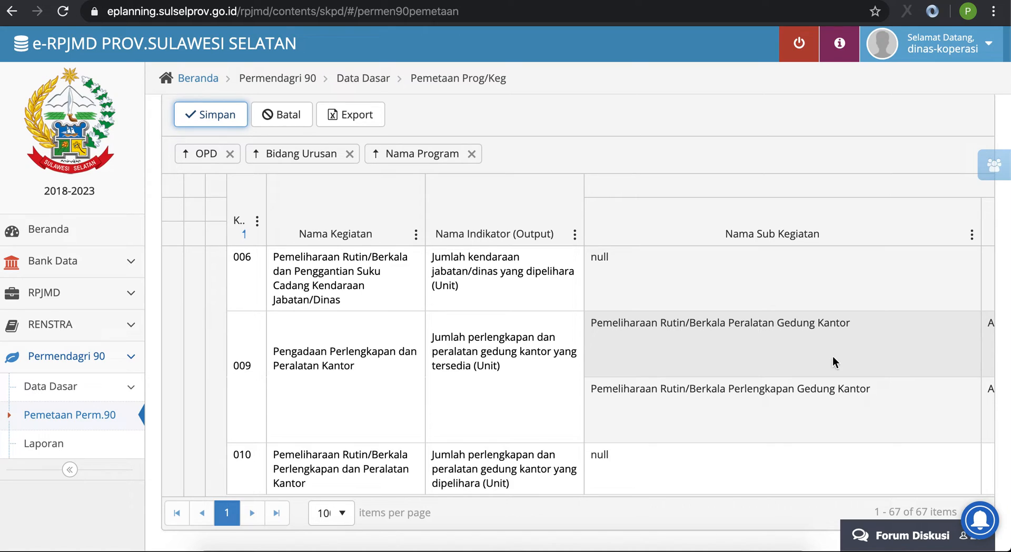
{"action": "left_click", "coordinate": [697, 335]}
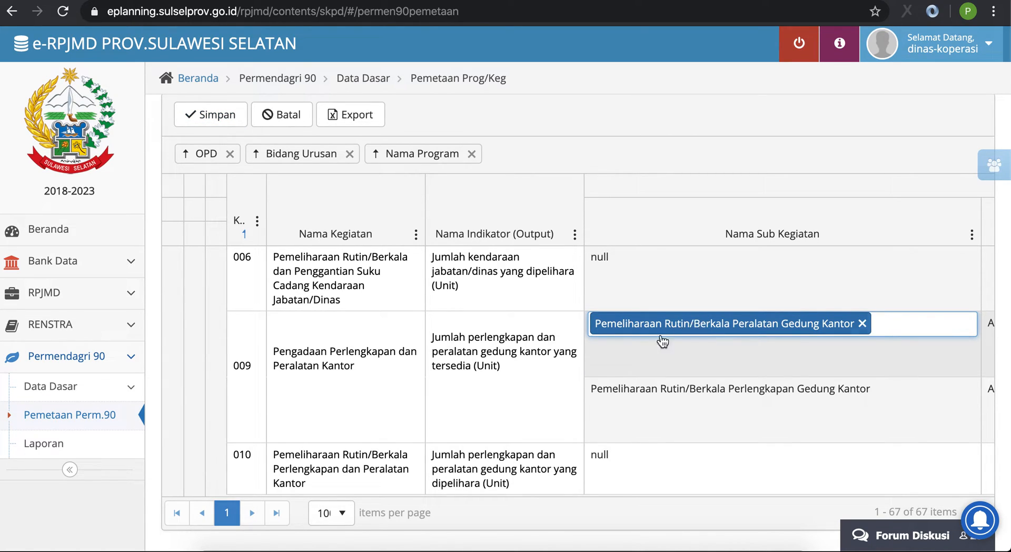
{"action": "left_click", "coordinate": [863, 323]}
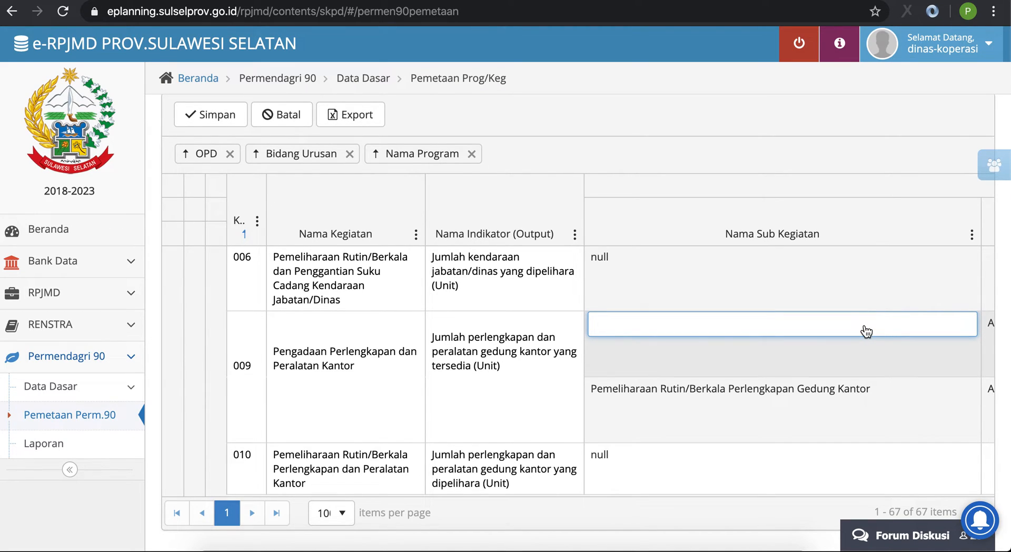
{"action": "left_click", "coordinate": [530, 378]}
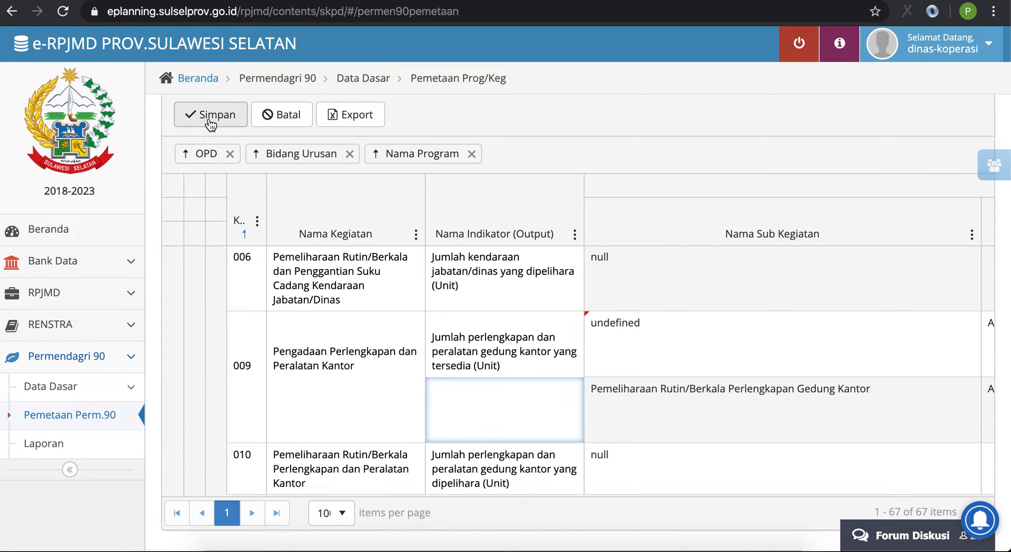
{"action": "left_click", "coordinate": [210, 121]}
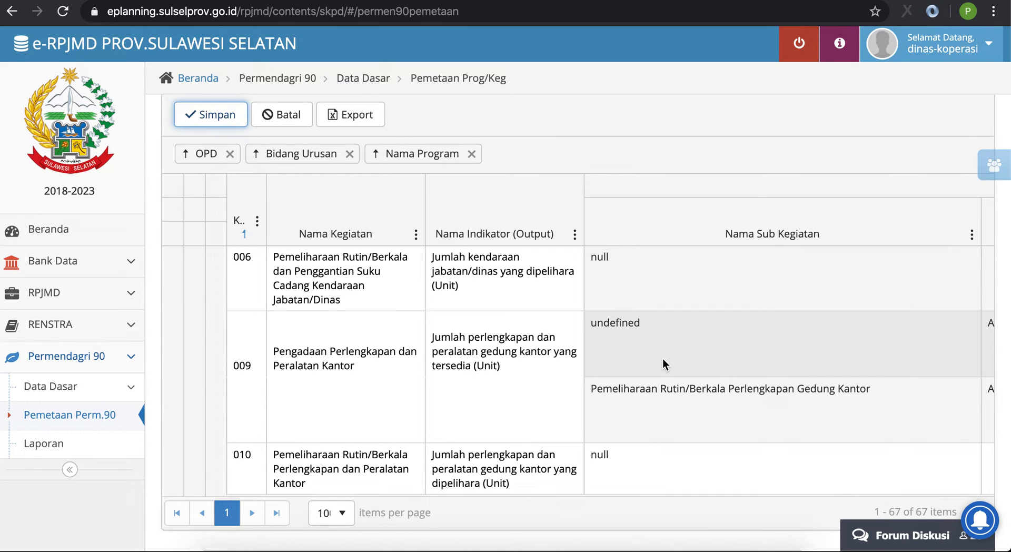
Step: Examine the sub kegiatan entries of activity 009 and of the activities in the programs that follow
{"action": "scroll", "coordinate": [740, 375], "scroll_direction": "down", "scroll_amount": 3}
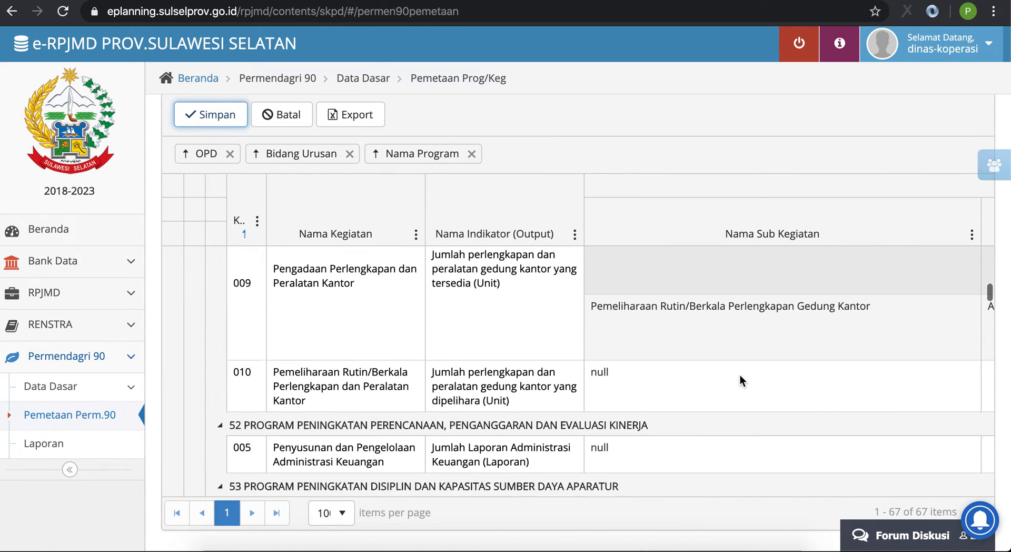
{"action": "scroll", "coordinate": [741, 375], "scroll_direction": "up", "scroll_amount": 3}
{"action": "scroll", "coordinate": [740, 375], "scroll_direction": "down", "scroll_amount": 2}
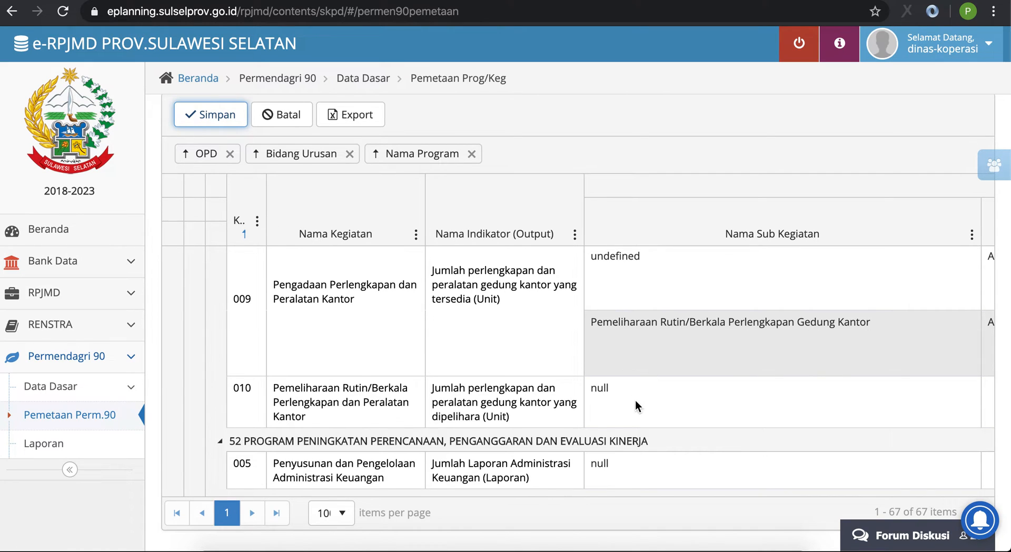
{"action": "scroll", "coordinate": [621, 340], "scroll_direction": "down", "scroll_amount": 4}
{"action": "scroll", "coordinate": [621, 340], "scroll_direction": "up", "scroll_amount": 15}
{"action": "scroll", "coordinate": [621, 340], "scroll_direction": "down", "scroll_amount": 9}
{"action": "scroll", "coordinate": [620, 340], "scroll_direction": "down", "scroll_amount": 20}
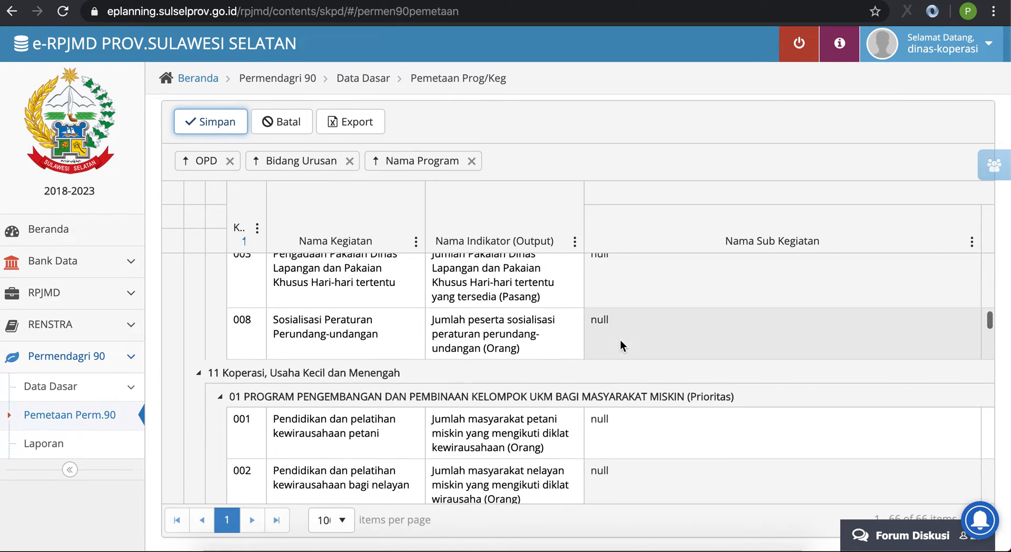
{"action": "scroll", "coordinate": [620, 340], "scroll_direction": "up", "scroll_amount": 15}
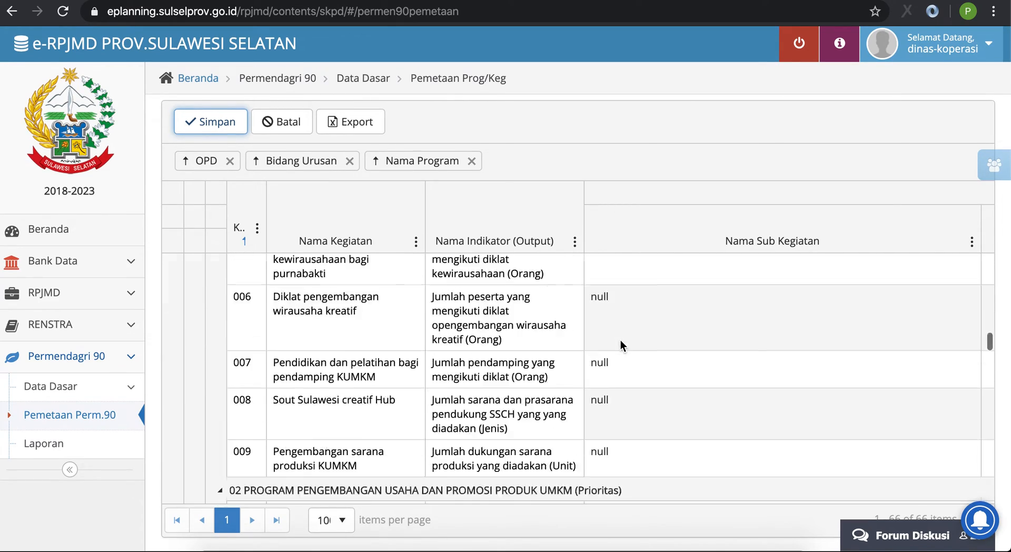
Step: Map activity 009 Pengadaan Perlengkapan dan Peralatan Kantor to Pemeliharaan Rutin/Berkala Perlengkapan Gedung Kantor (1.03.33) and save the mapping
{"action": "scroll", "coordinate": [620, 340], "scroll_direction": "up", "scroll_amount": 3}
{"action": "scroll", "coordinate": [620, 340], "scroll_direction": "down", "scroll_amount": 5}
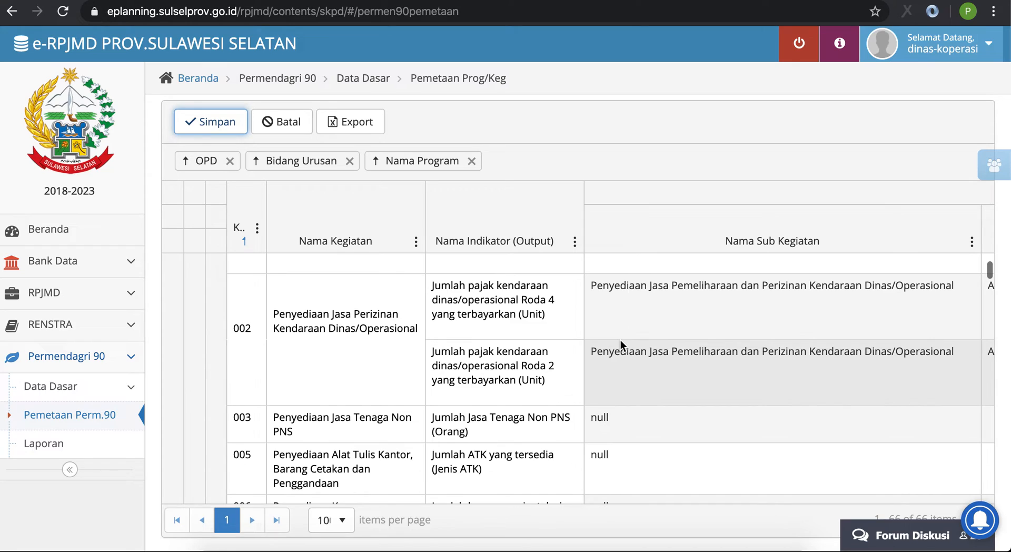
{"action": "scroll", "coordinate": [621, 342], "scroll_direction": "down", "scroll_amount": 5}
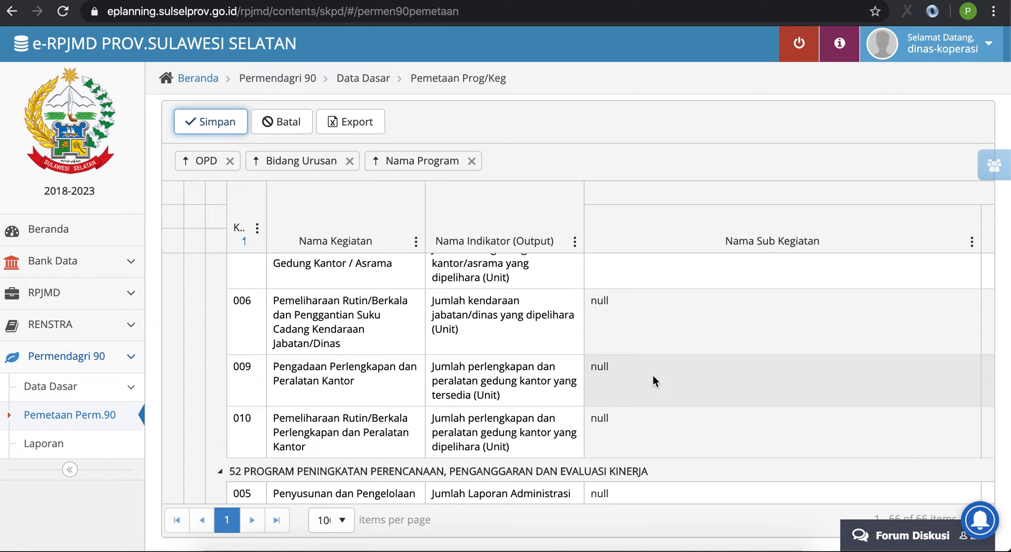
{"action": "left_click", "coordinate": [615, 375]}
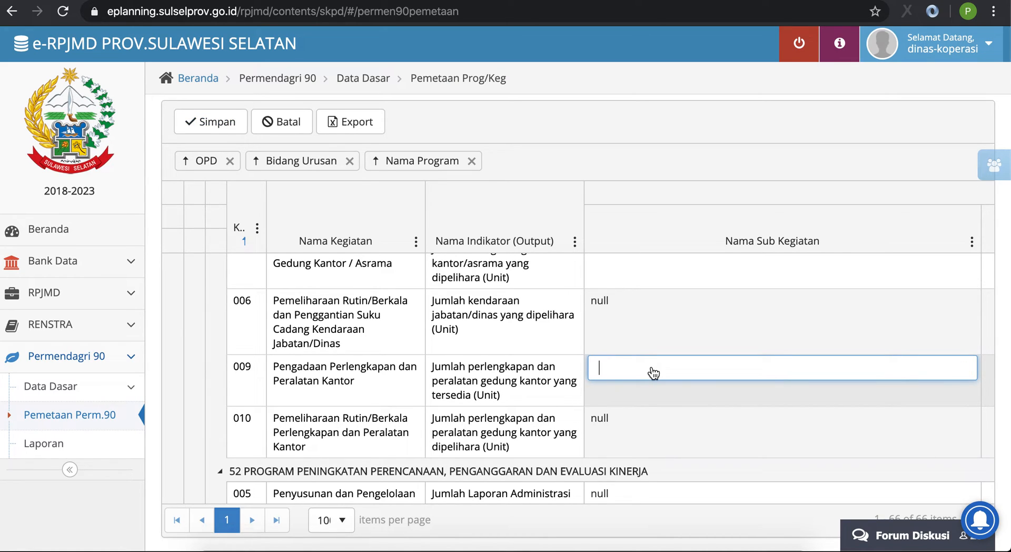
{"action": "type", "text": "gedung"}
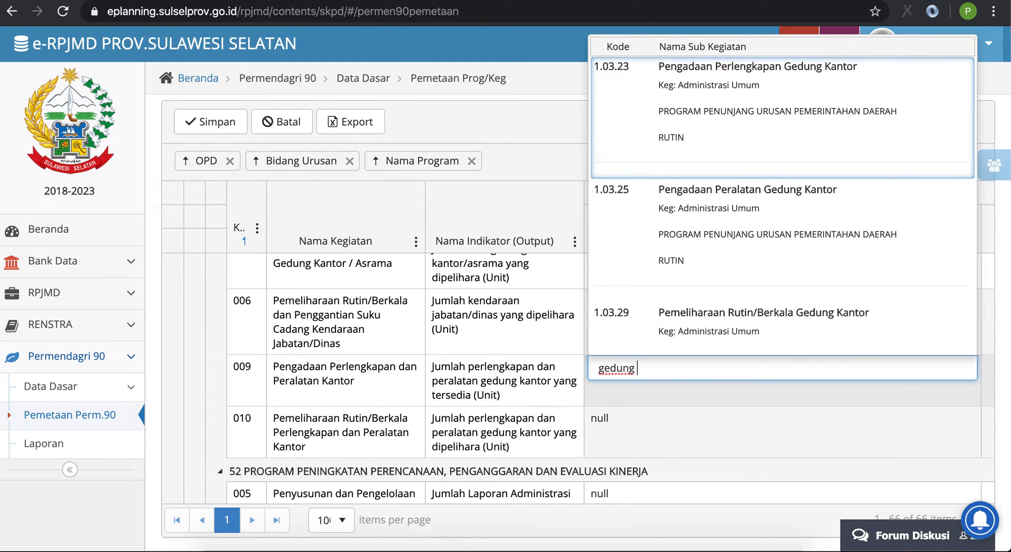
{"action": "type", "text": " kantor"}
{"action": "scroll", "coordinate": [758, 213], "scroll_direction": "down", "scroll_amount": 3}
{"action": "scroll", "coordinate": [757, 211], "scroll_direction": "down", "scroll_amount": 2}
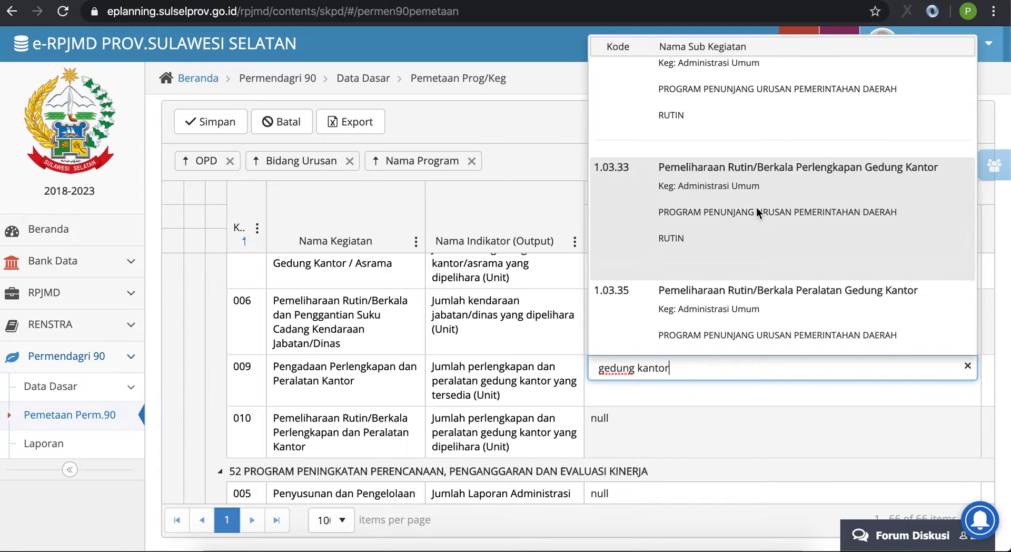
{"action": "left_click", "coordinate": [725, 214]}
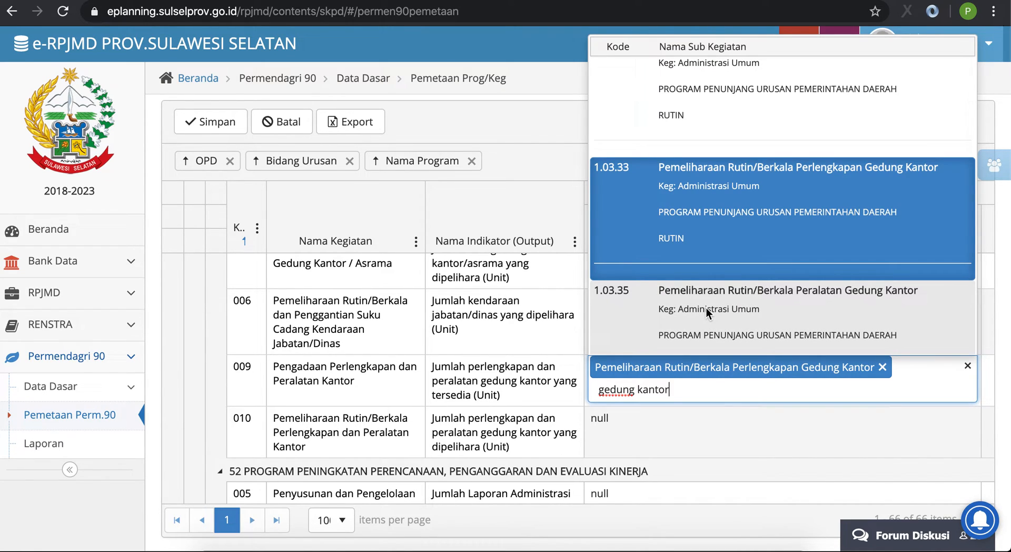
{"action": "left_click", "coordinate": [482, 126]}
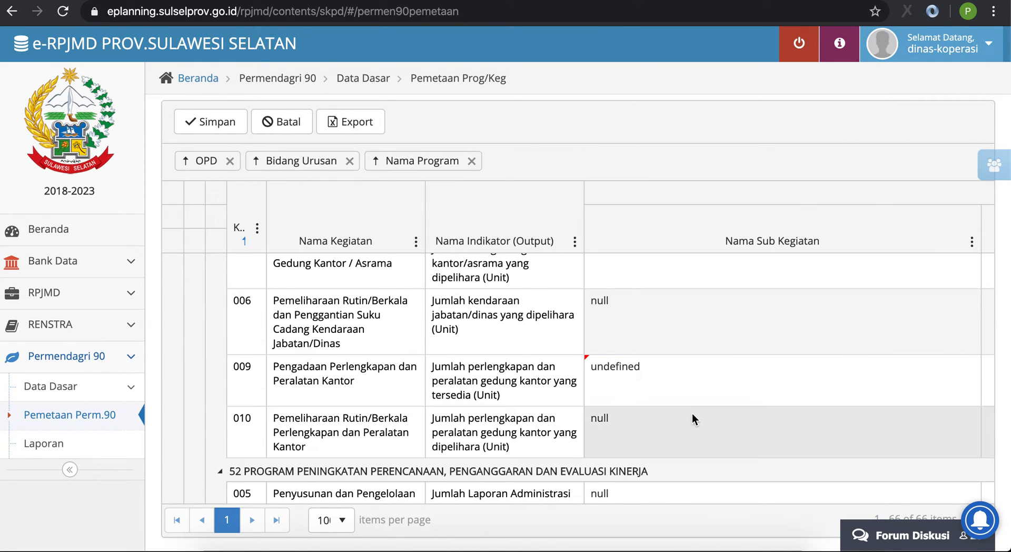
{"action": "left_click", "coordinate": [191, 126]}
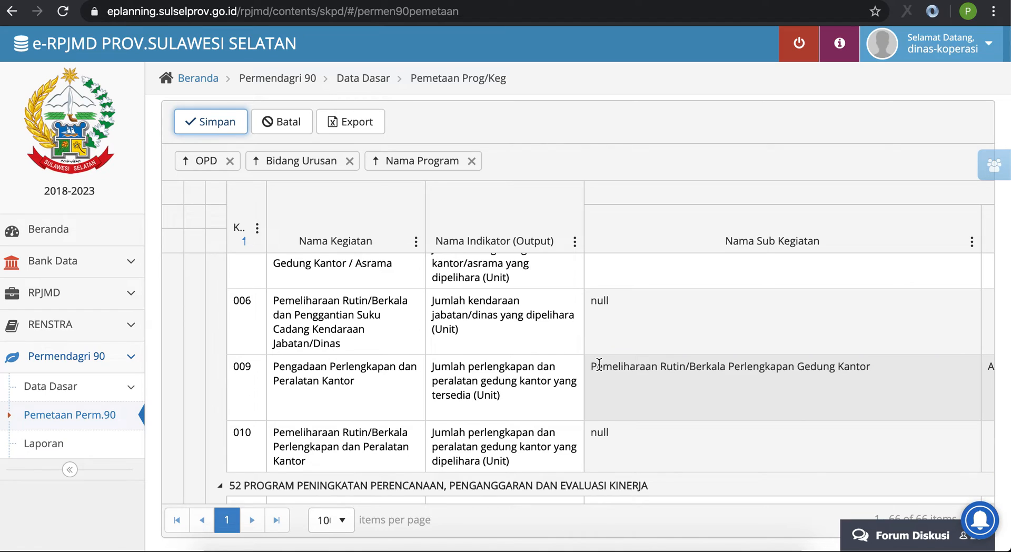
Step: Add Pemeliharaan Rutin/Berkala Peralatan Gedung Kantor (1.03.35) as a second sub kegiatan for activity 009 and save
{"action": "left_click", "coordinate": [842, 392]}
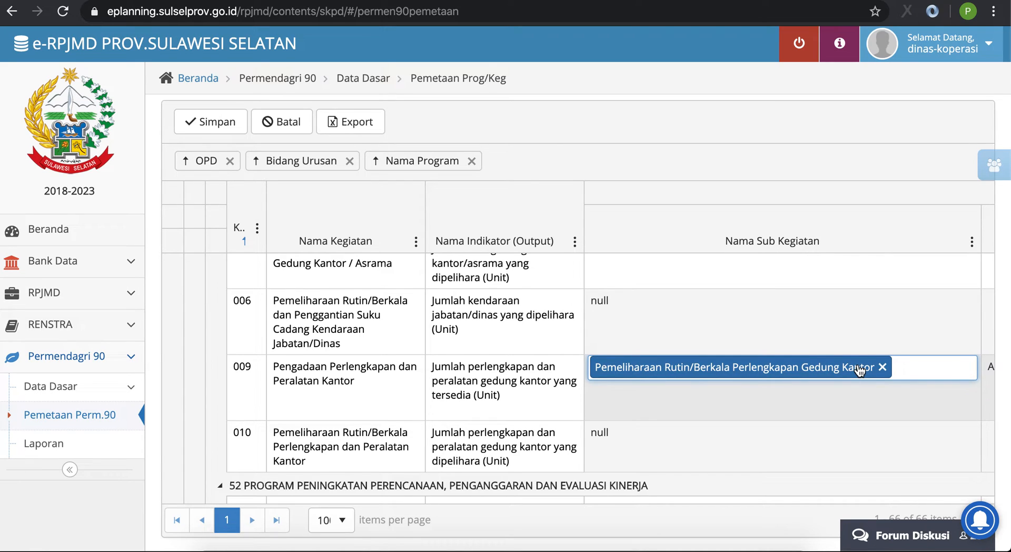
{"action": "left_click", "coordinate": [905, 367]}
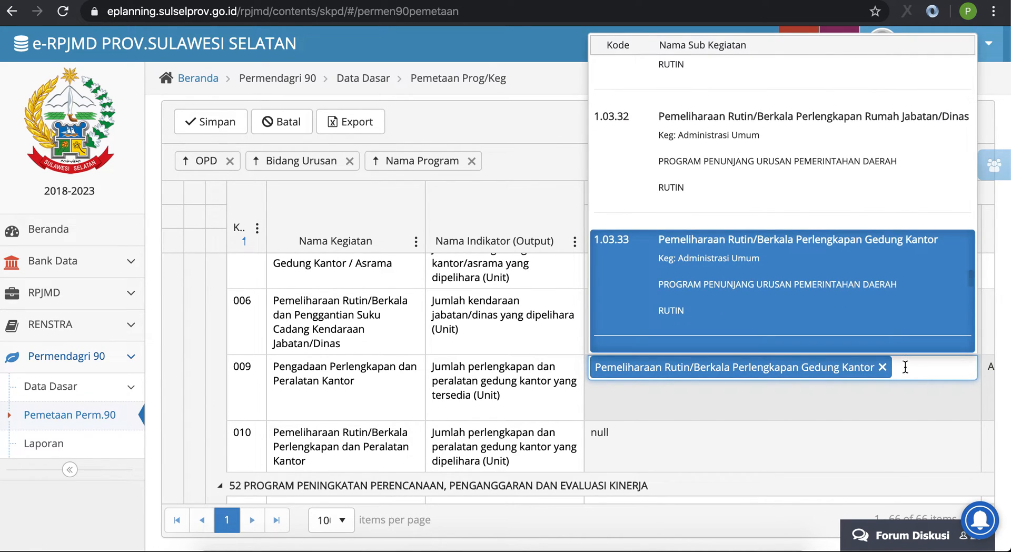
{"action": "scroll", "coordinate": [766, 148], "scroll_direction": "down", "scroll_amount": 2}
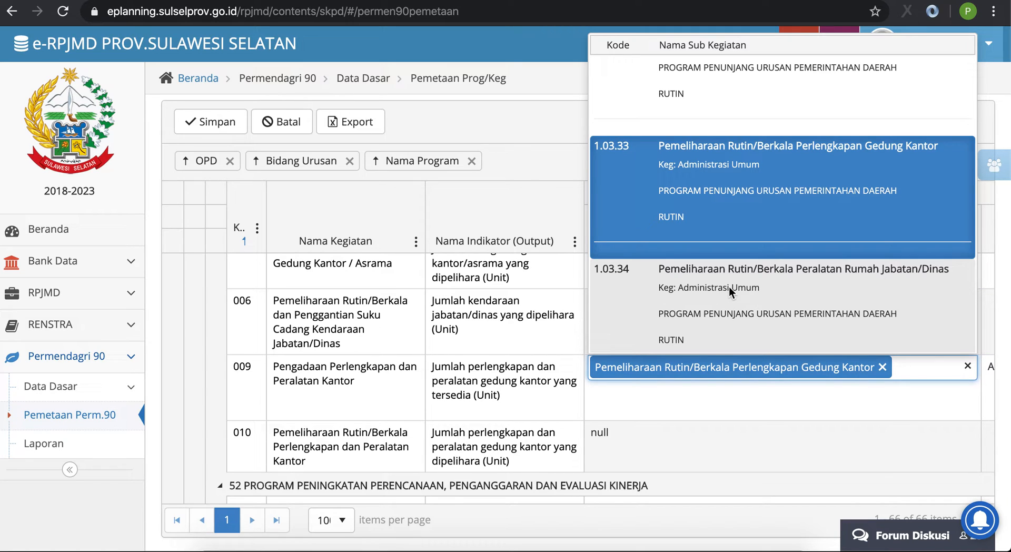
{"action": "scroll", "coordinate": [729, 286], "scroll_direction": "up", "scroll_amount": 2}
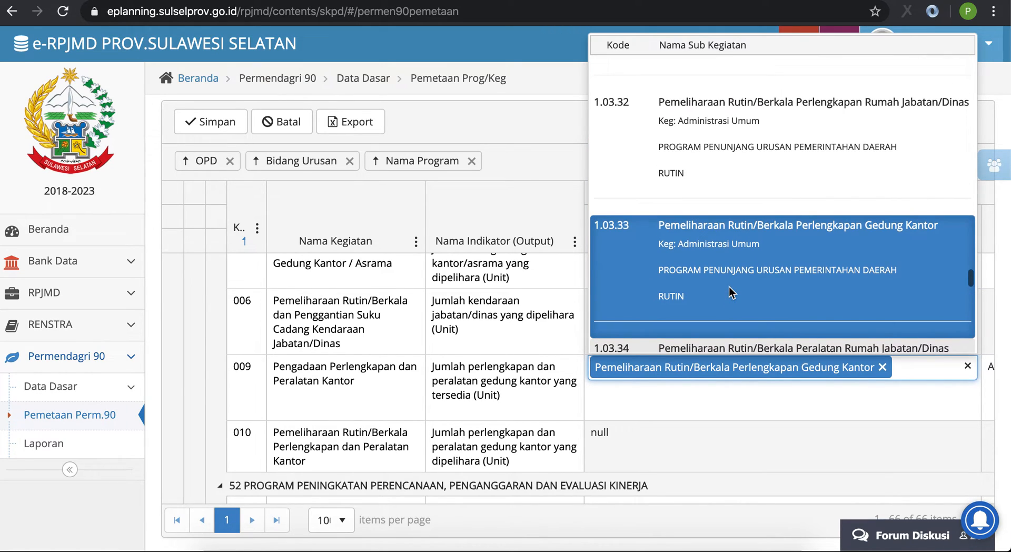
{"action": "scroll", "coordinate": [730, 287], "scroll_direction": "down", "scroll_amount": 5}
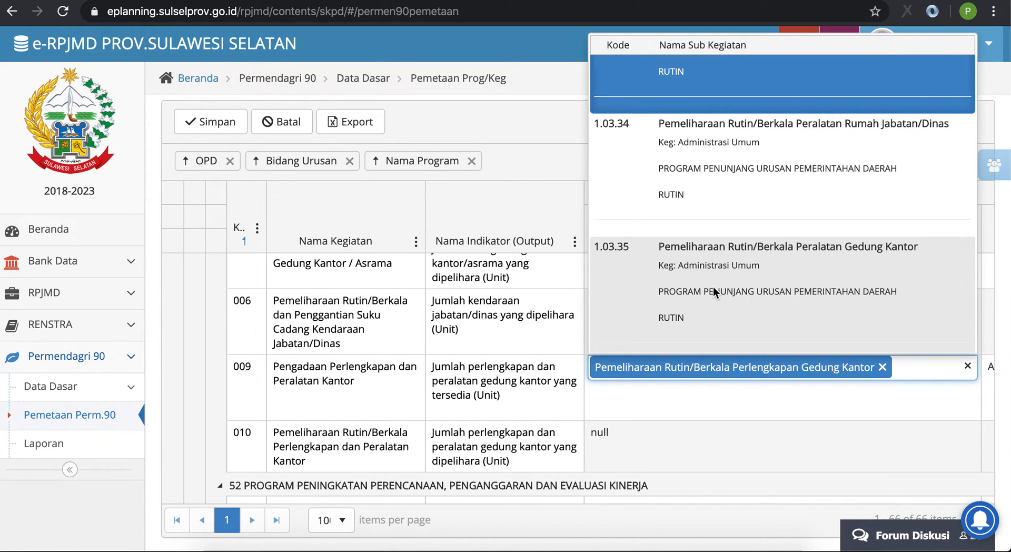
{"action": "left_click", "coordinate": [713, 286]}
{"action": "left_click", "coordinate": [464, 377]}
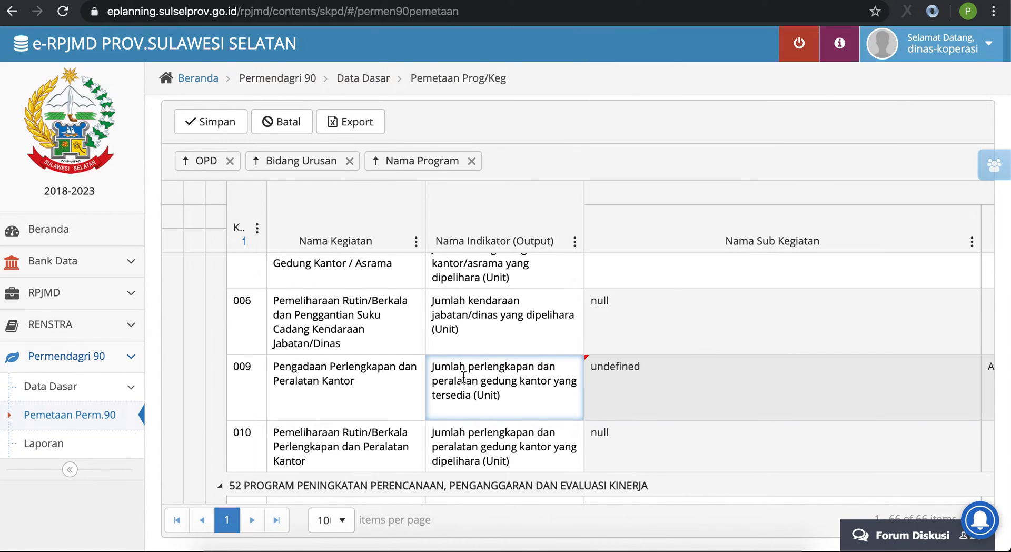
{"action": "left_click", "coordinate": [225, 122]}
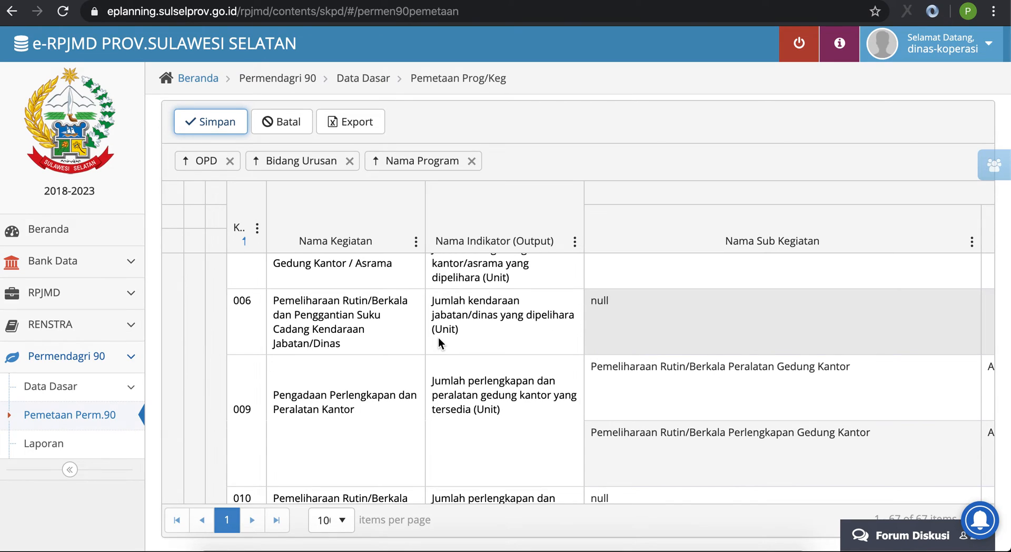
Step: Replace the sub kegiatan of activity 001 with Pemeliharaan Rutin/Berkala Rumah Jabatan (1.03.27) and save the change
{"action": "scroll", "coordinate": [534, 368], "scroll_direction": "down", "scroll_amount": 1}
{"action": "scroll", "coordinate": [534, 369], "scroll_direction": "up", "scroll_amount": 1}
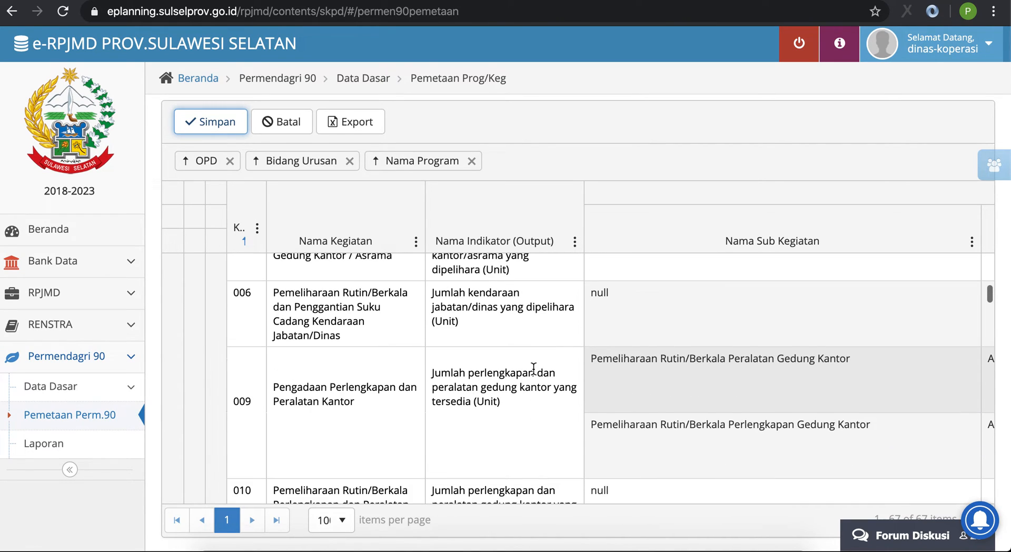
{"action": "scroll", "coordinate": [533, 369], "scroll_direction": "up", "scroll_amount": 10}
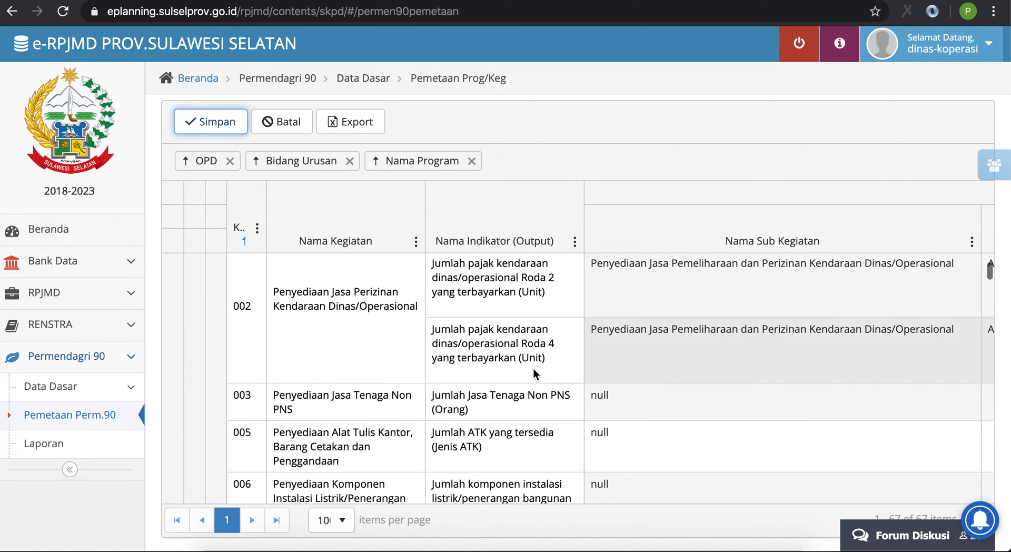
{"action": "scroll", "coordinate": [534, 369], "scroll_direction": "down", "scroll_amount": 1}
{"action": "scroll", "coordinate": [534, 368], "scroll_direction": "up", "scroll_amount": 1}
{"action": "scroll", "coordinate": [534, 368], "scroll_direction": "down", "scroll_amount": 1}
{"action": "scroll", "coordinate": [533, 369], "scroll_direction": "up", "scroll_amount": 1}
{"action": "scroll", "coordinate": [583, 377], "scroll_direction": "down", "scroll_amount": 1}
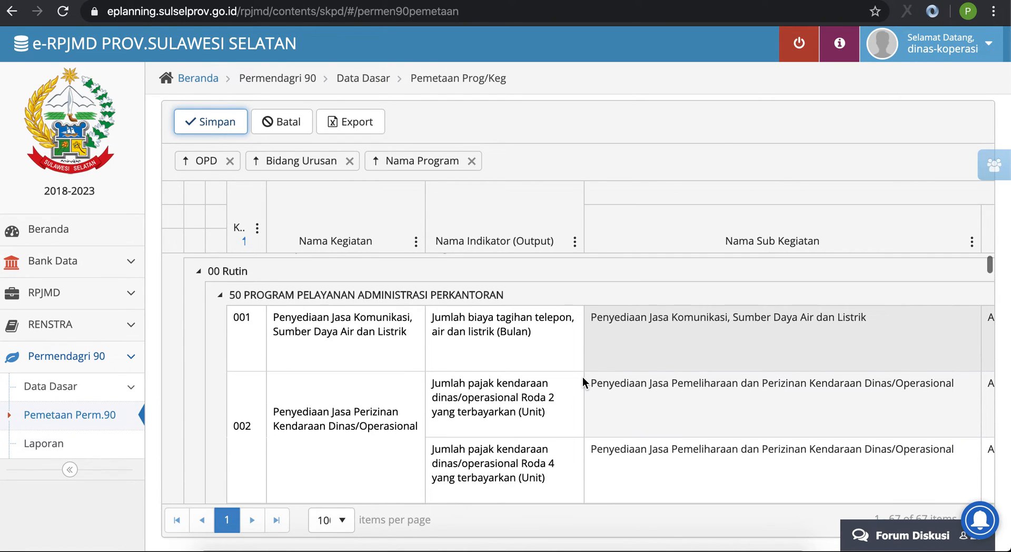
{"action": "left_click", "coordinate": [694, 328]}
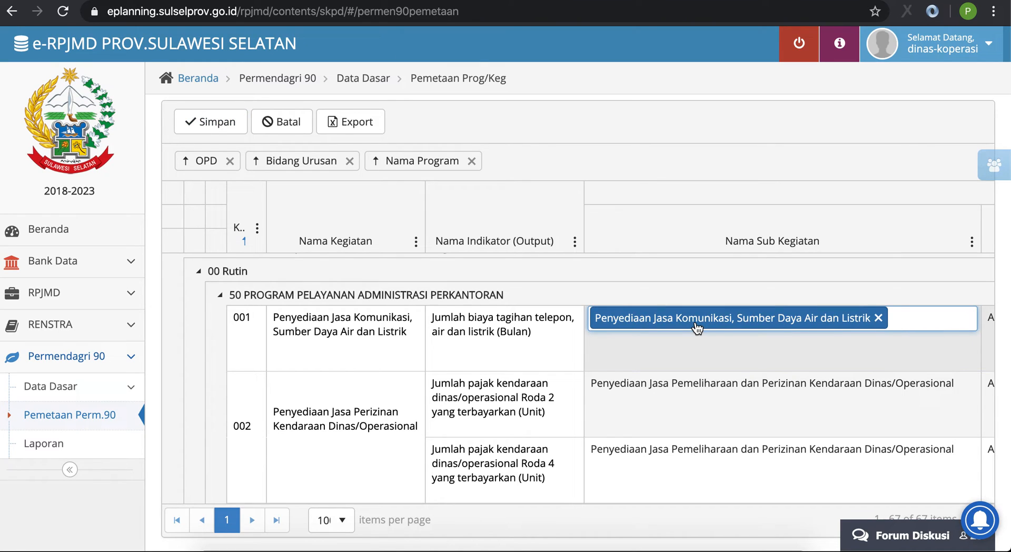
{"action": "left_click", "coordinate": [879, 319]}
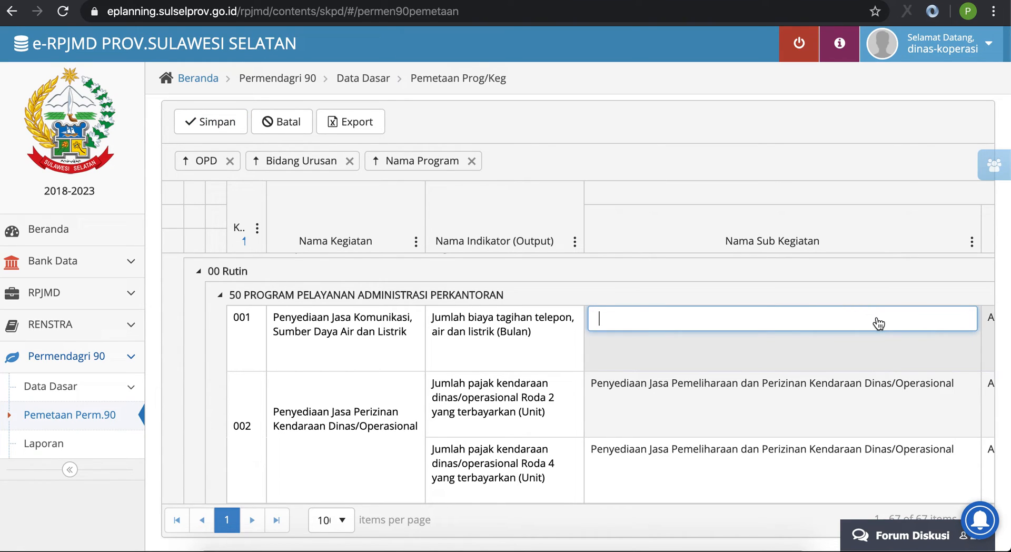
{"action": "left_click", "coordinate": [869, 324]}
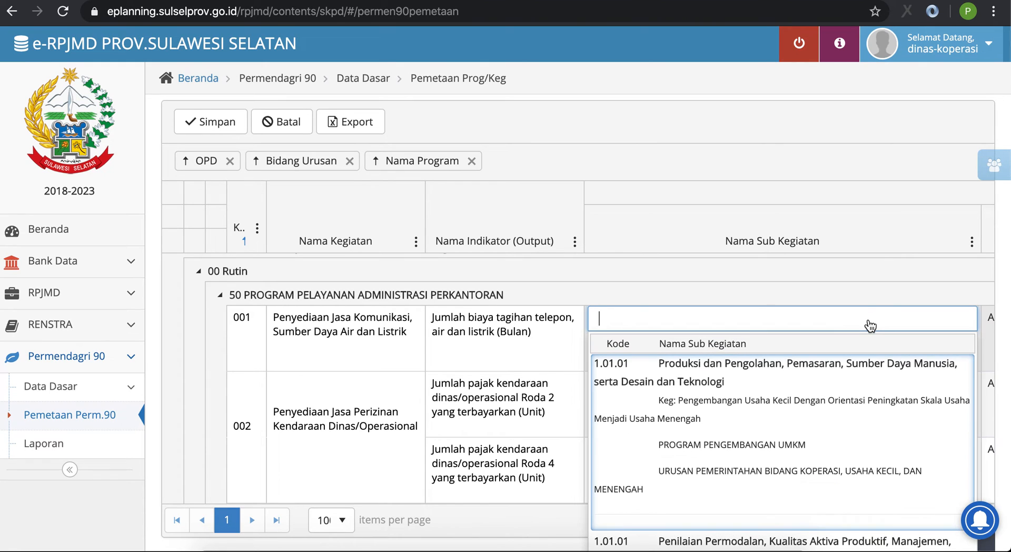
{"action": "scroll", "coordinate": [733, 430], "scroll_direction": "down", "scroll_amount": 3}
{"action": "scroll", "coordinate": [733, 431], "scroll_direction": "down", "scroll_amount": 10}
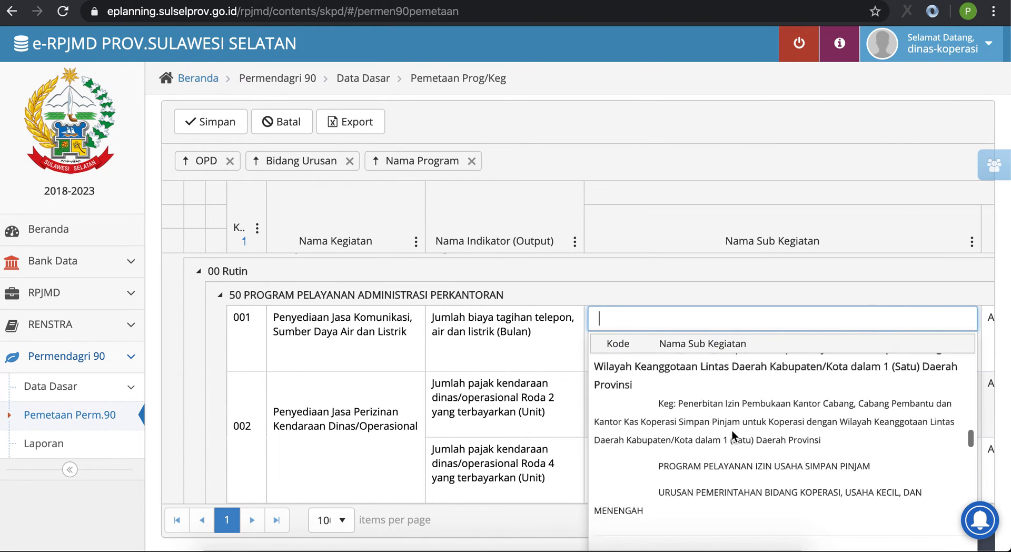
{"action": "scroll", "coordinate": [732, 431], "scroll_direction": "down", "scroll_amount": 5}
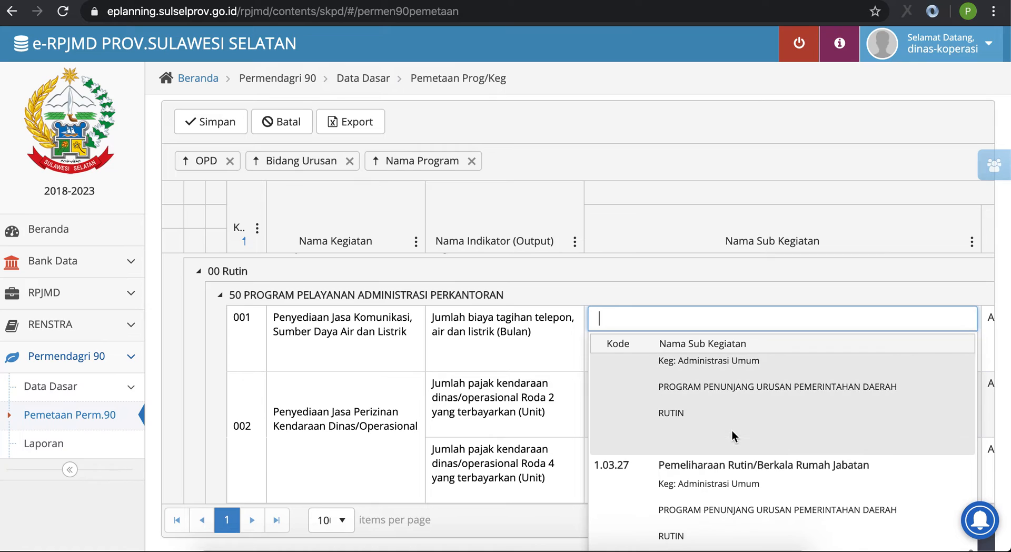
{"action": "left_click", "coordinate": [712, 469]}
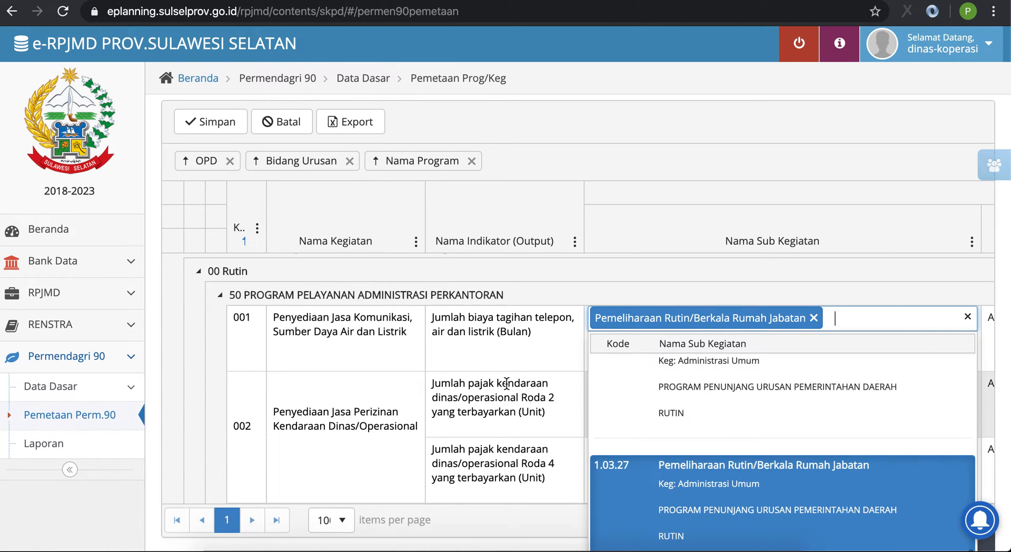
{"action": "left_click", "coordinate": [233, 120]}
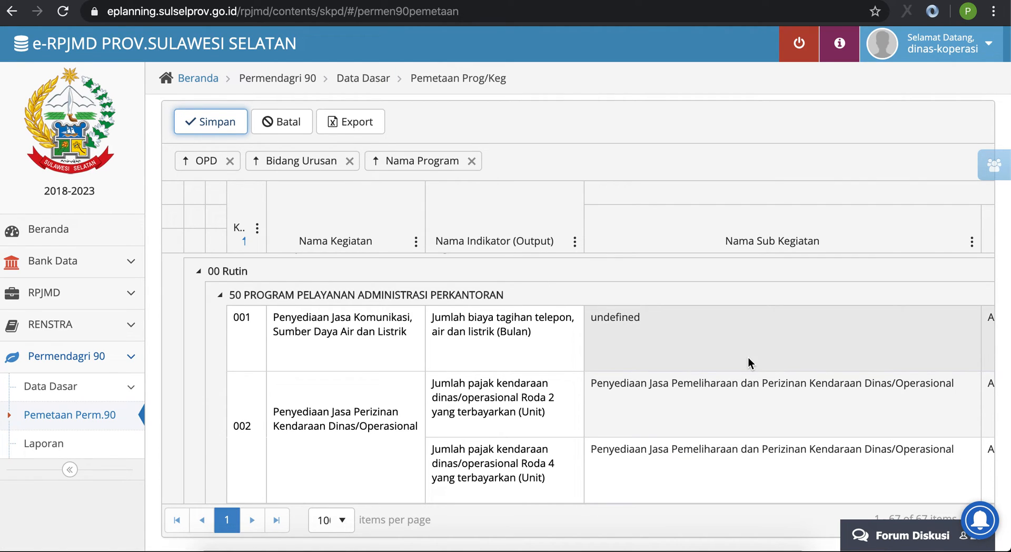
Step: Remap activity 001 to Penyediaan Jasa Komunikasi, Sumber Daya Air dan Listrik (1.03.02), removing the Rumah Jabatan entry, and save
{"action": "scroll", "coordinate": [748, 356], "scroll_direction": "up", "scroll_amount": 2}
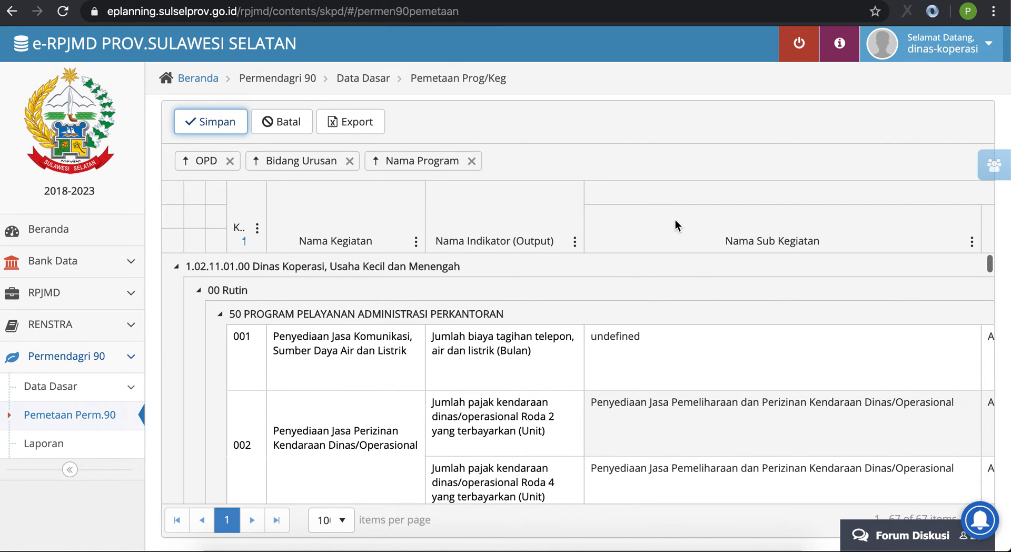
{"action": "scroll", "coordinate": [675, 219], "scroll_direction": "down", "scroll_amount": 1}
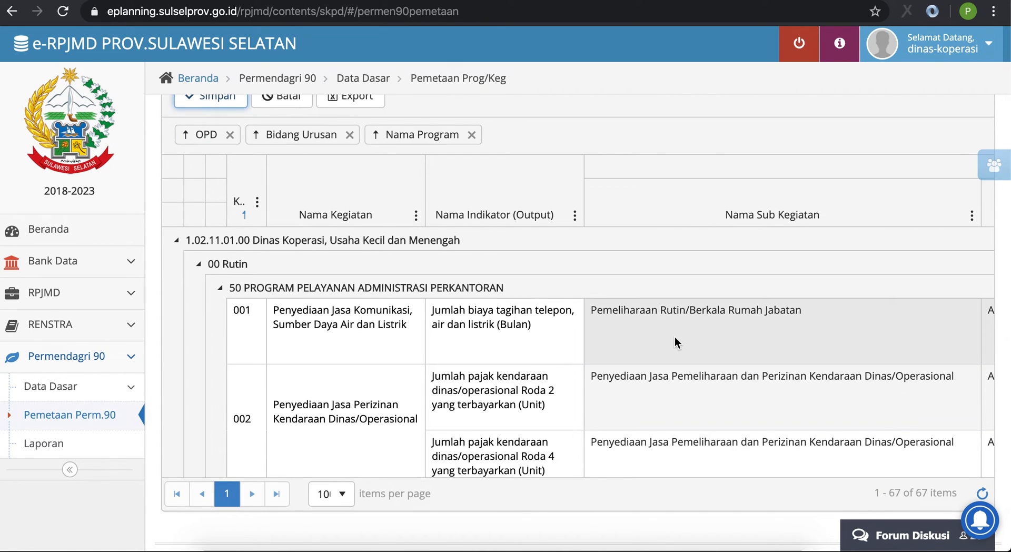
{"action": "scroll", "coordinate": [710, 330], "scroll_direction": "up", "scroll_amount": 1}
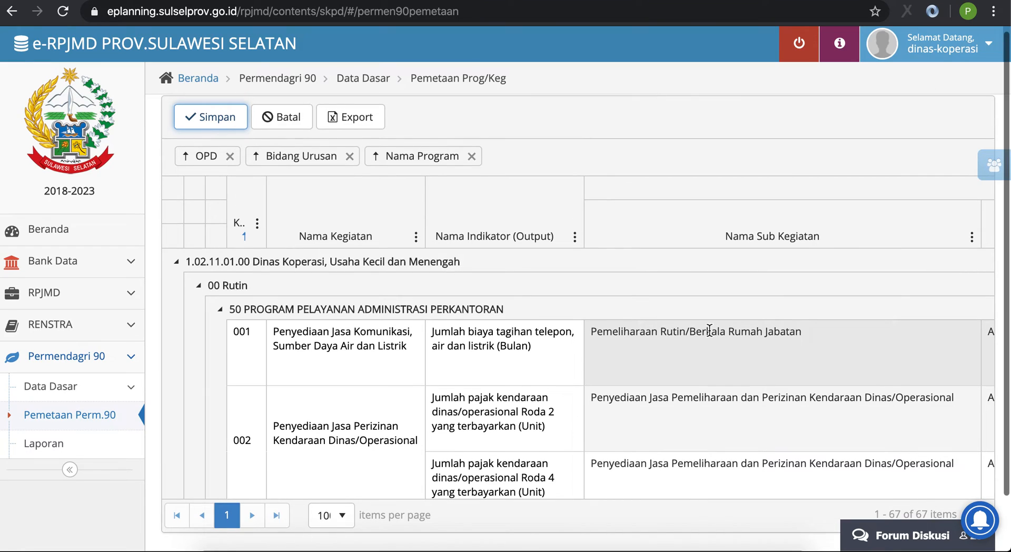
{"action": "left_click", "coordinate": [795, 343]}
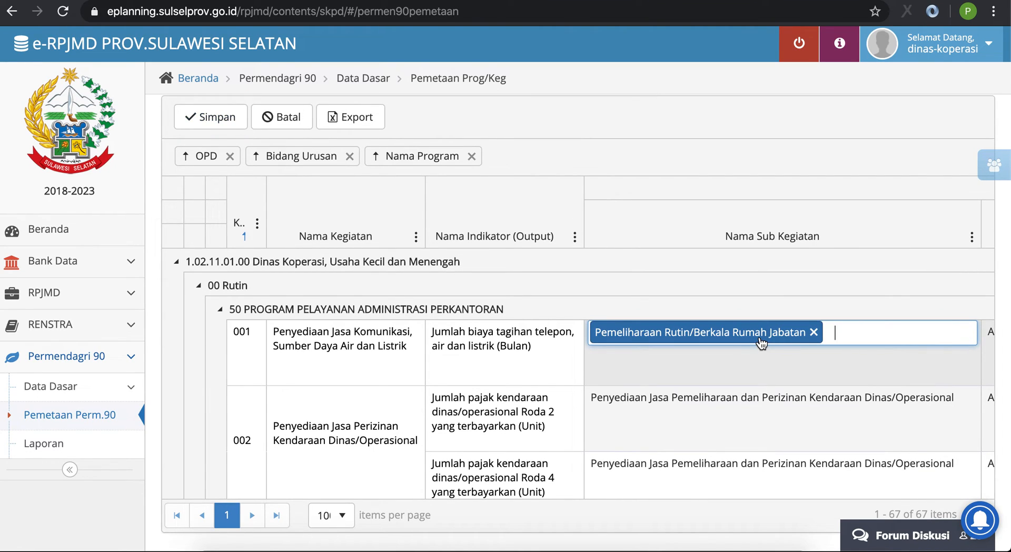
{"action": "left_click", "coordinate": [815, 333]}
{"action": "type", "text": "jas"}
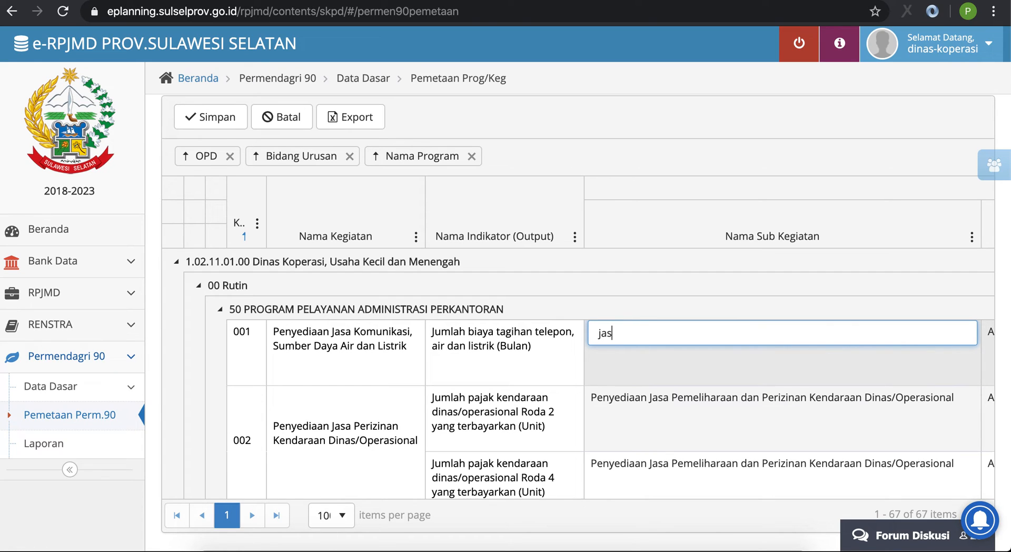
{"action": "type", "text": "a komuni"}
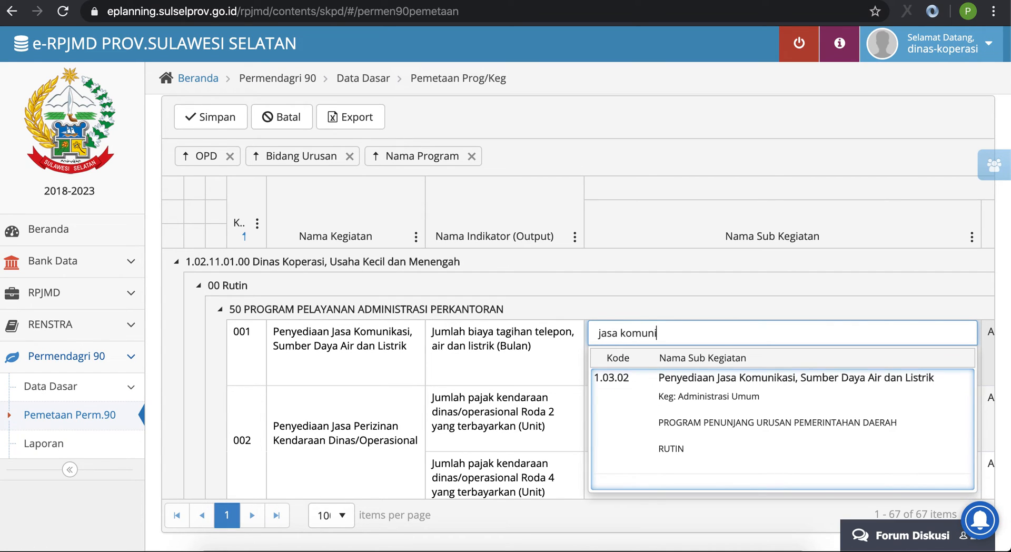
{"action": "left_click", "coordinate": [790, 422]}
{"action": "left_click", "coordinate": [451, 359]}
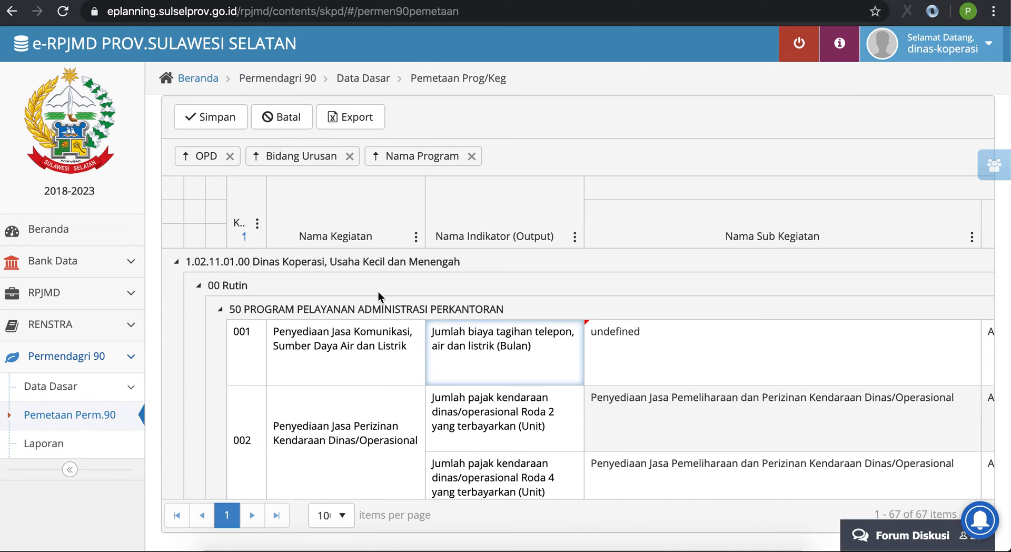
{"action": "left_click", "coordinate": [211, 117]}
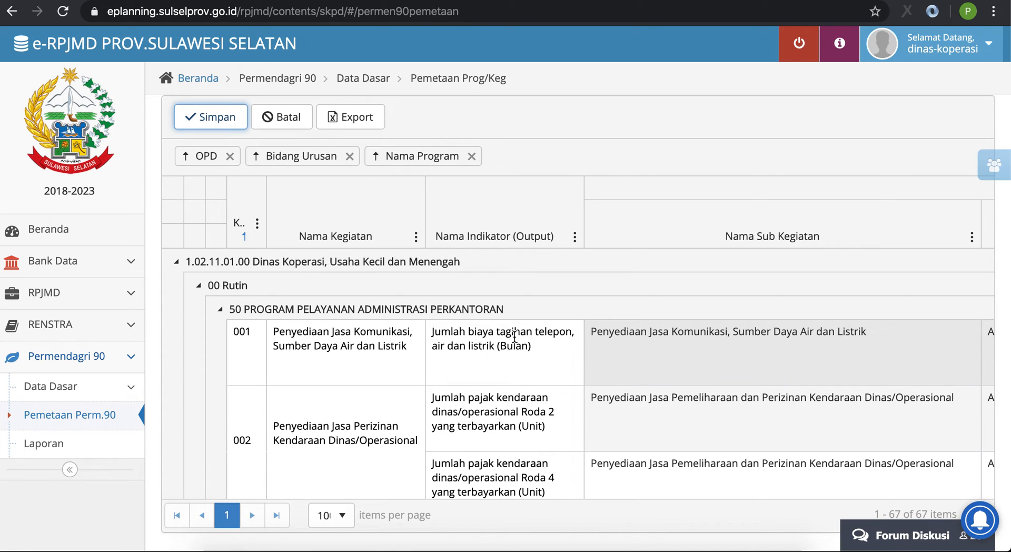
Step: Look through the whole mapping table, checking which activities across all programs already have a sub kegiatan and which are still unmapped
{"action": "scroll", "coordinate": [594, 439], "scroll_direction": "down", "scroll_amount": 8}
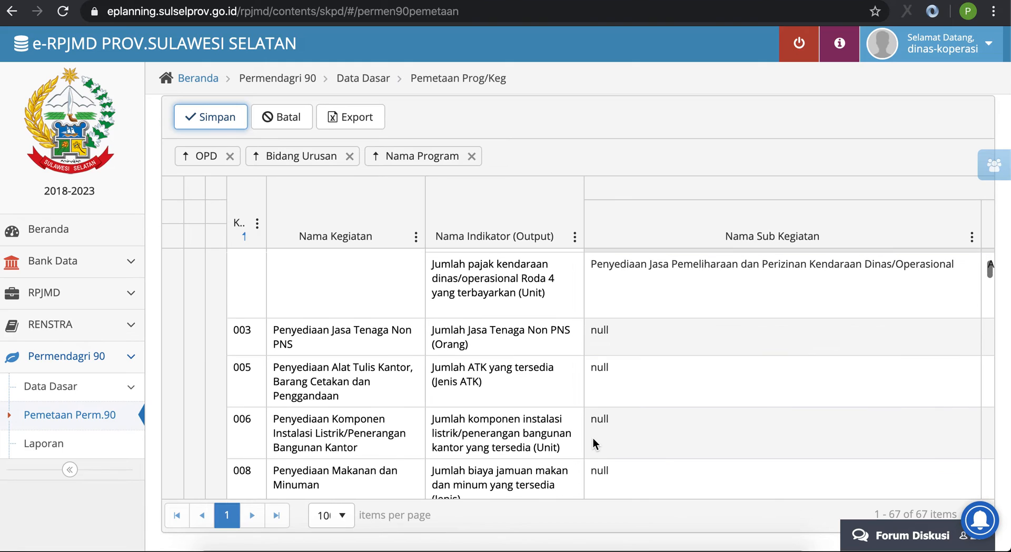
{"action": "scroll", "coordinate": [593, 438], "scroll_direction": "down", "scroll_amount": 5}
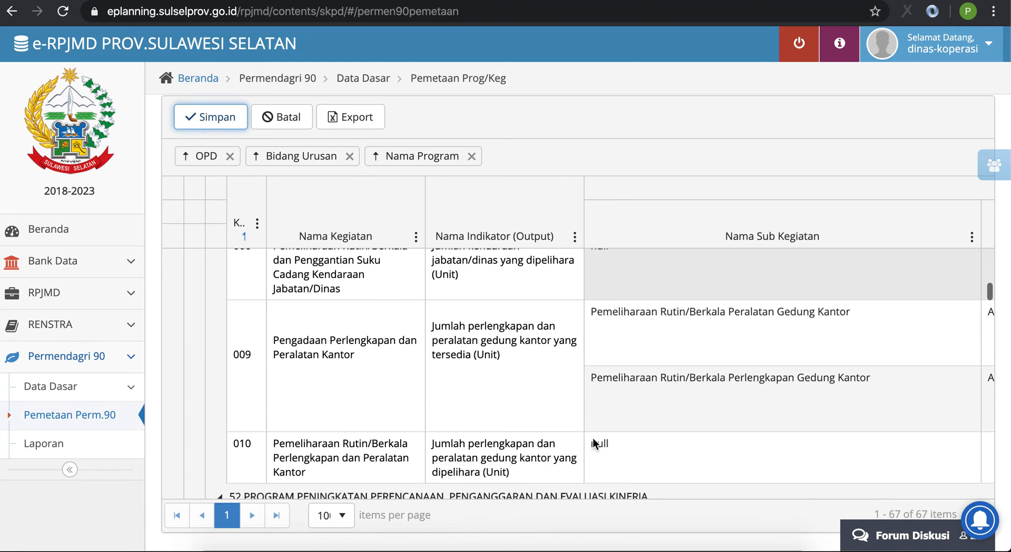
{"action": "scroll", "coordinate": [593, 438], "scroll_direction": "down", "scroll_amount": 3}
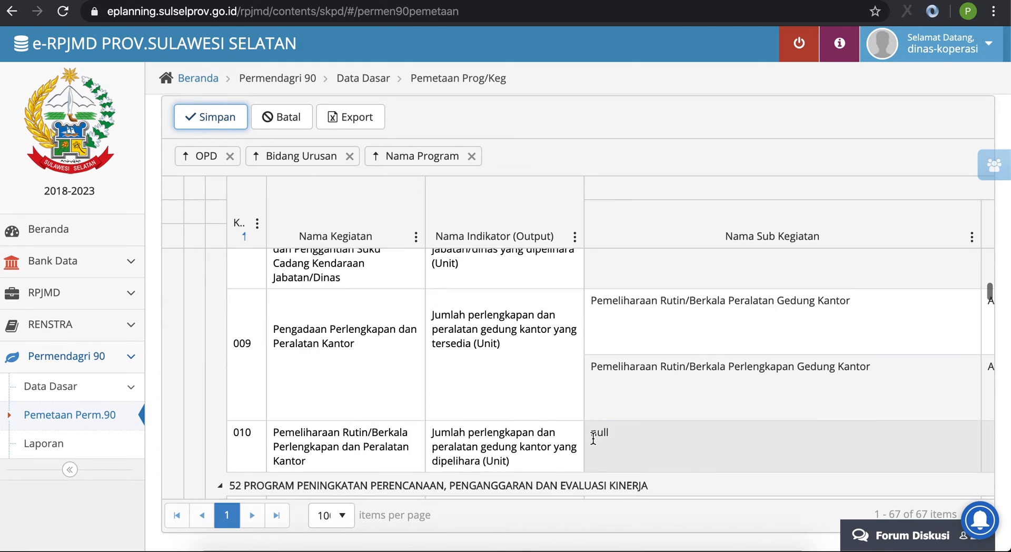
{"action": "scroll", "coordinate": [593, 438], "scroll_direction": "down", "scroll_amount": 10}
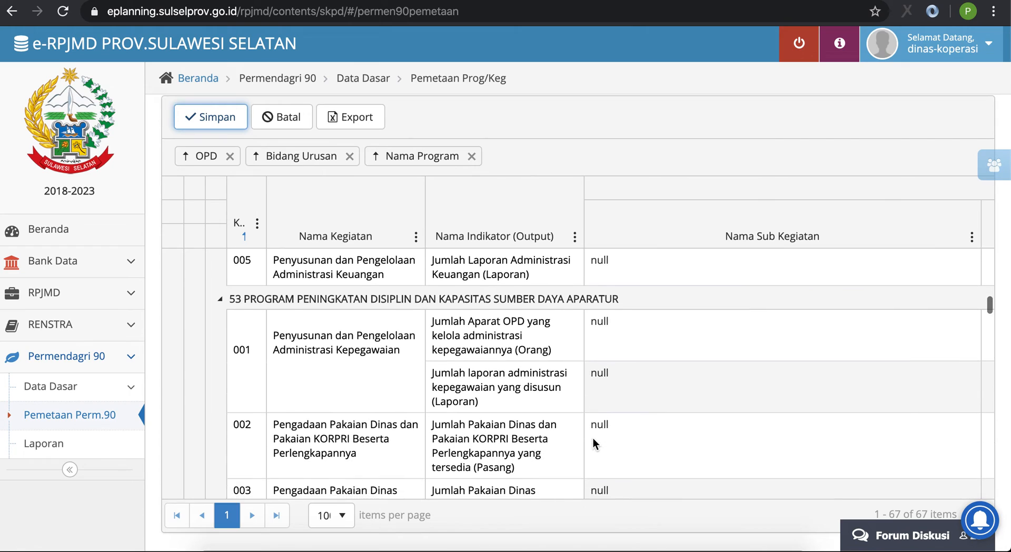
{"action": "scroll", "coordinate": [593, 439], "scroll_direction": "down", "scroll_amount": 10}
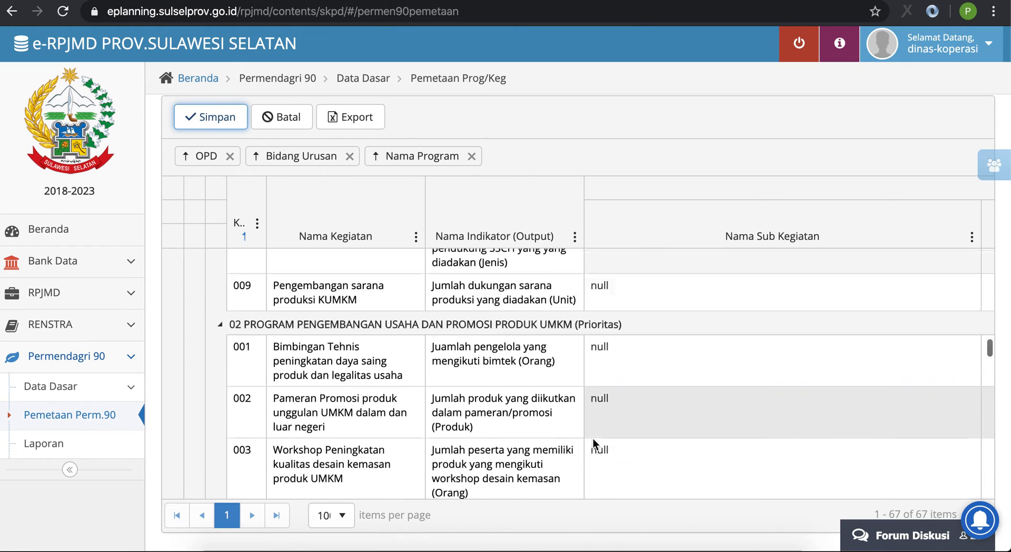
{"action": "scroll", "coordinate": [593, 438], "scroll_direction": "down", "scroll_amount": 10}
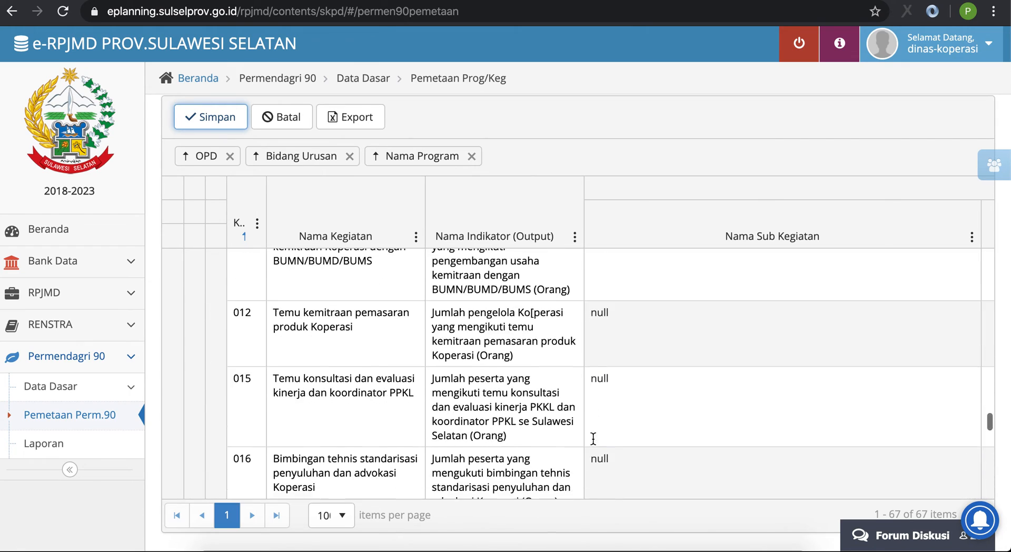
{"action": "scroll", "coordinate": [593, 439], "scroll_direction": "down", "scroll_amount": 10}
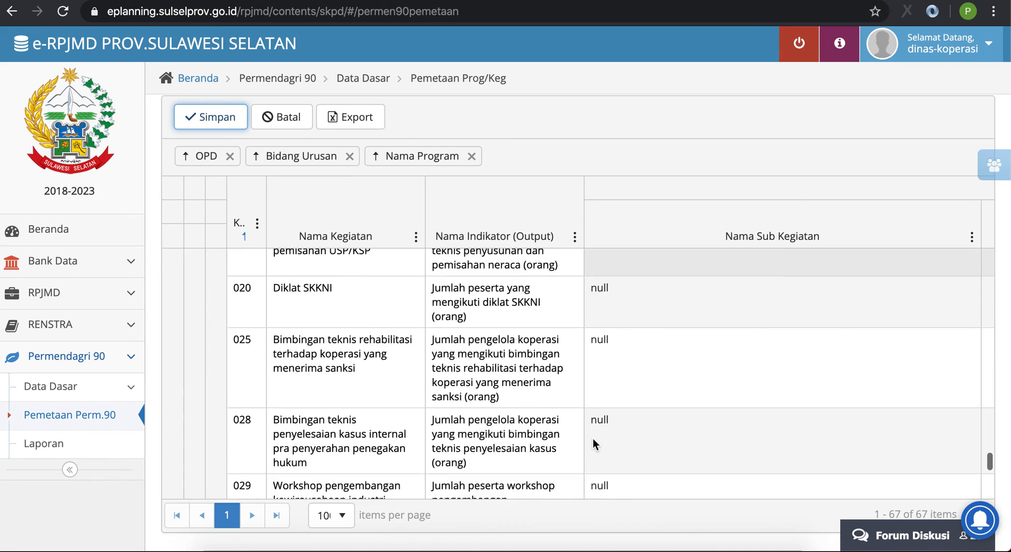
{"action": "scroll", "coordinate": [593, 439], "scroll_direction": "up", "scroll_amount": 11}
{"action": "scroll", "coordinate": [593, 438], "scroll_direction": "up", "scroll_amount": 15}
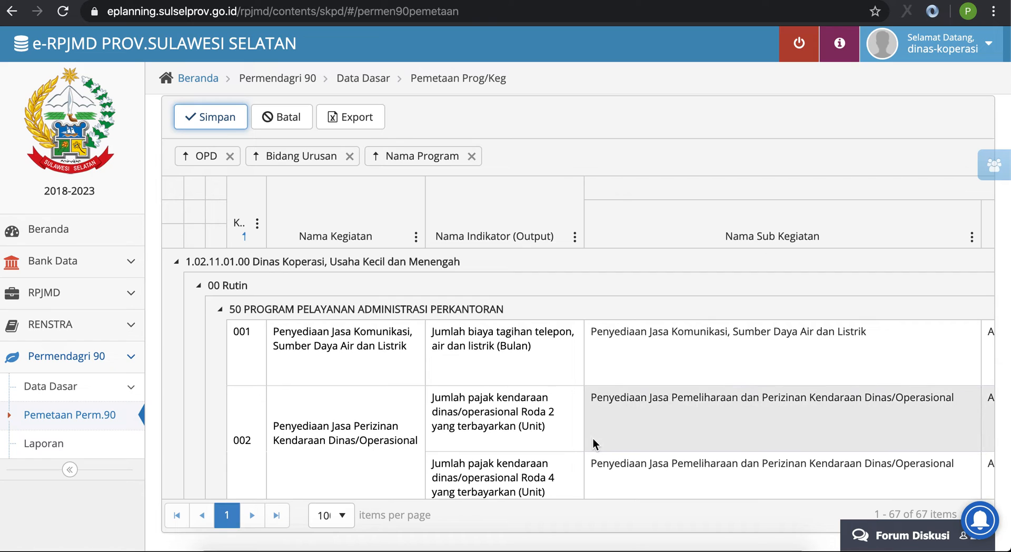
Step: Examine the Permendagri 90 program, urusan and code columns for activities 001 and 002, and the Keterangan Pemetaan note of activity 003
{"action": "scroll", "coordinate": [593, 438], "scroll_direction": "right", "scroll_amount": 5}
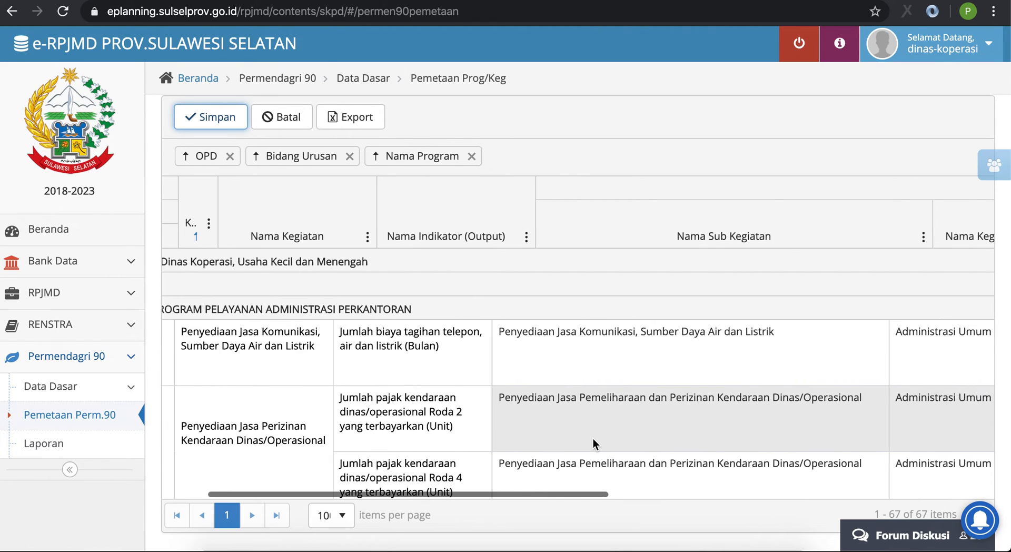
{"action": "scroll", "coordinate": [593, 439], "scroll_direction": "left", "scroll_amount": 5}
{"action": "scroll", "coordinate": [593, 438], "scroll_direction": "down", "scroll_amount": 3}
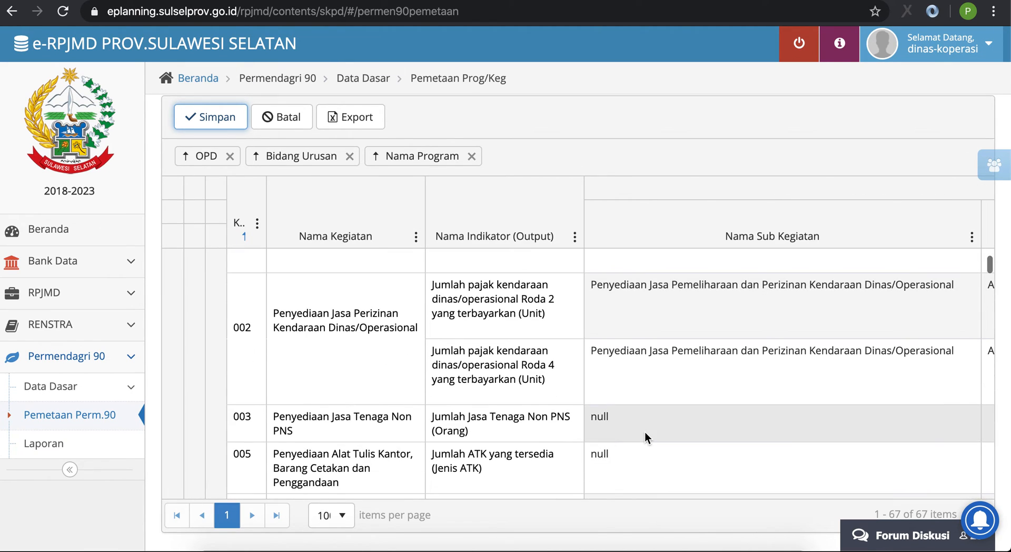
{"action": "scroll", "coordinate": [645, 432], "scroll_direction": "right", "scroll_amount": 10}
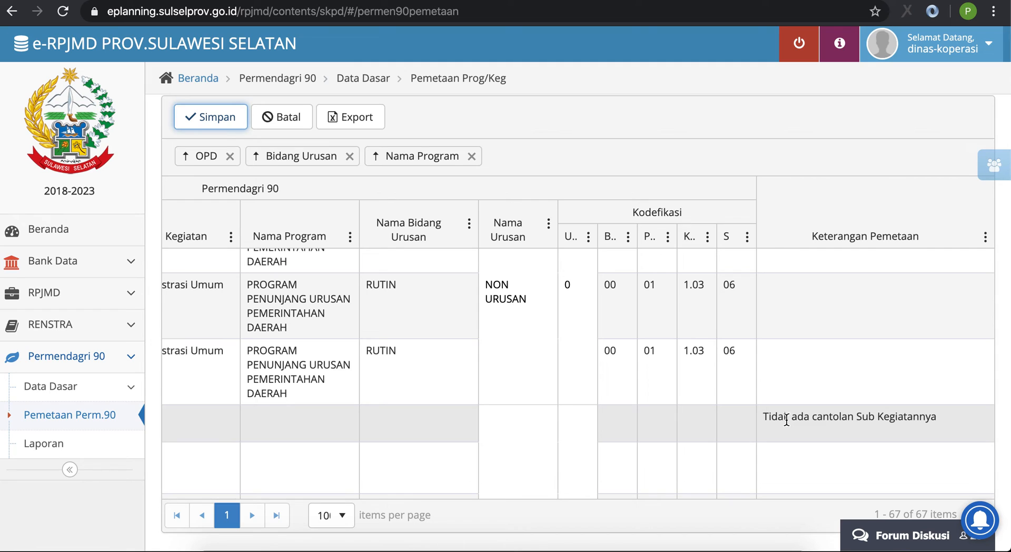
{"action": "scroll", "coordinate": [786, 420], "scroll_direction": "left", "scroll_amount": 10}
Step: Browse the available sub kegiatan for activity 005 Penyediaan Alat Tulis Kantor, Barang Cetakan dan Penggandaan, and close the list without choosing one
{"action": "scroll", "coordinate": [642, 395], "scroll_direction": "up", "scroll_amount": 3}
{"action": "scroll", "coordinate": [642, 396], "scroll_direction": "down", "scroll_amount": 3}
{"action": "scroll", "coordinate": [641, 396], "scroll_direction": "up", "scroll_amount": 2}
{"action": "scroll", "coordinate": [642, 397], "scroll_direction": "down", "scroll_amount": 3}
{"action": "scroll", "coordinate": [642, 395], "scroll_direction": "down", "scroll_amount": 2}
{"action": "scroll", "coordinate": [561, 363], "scroll_direction": "up", "scroll_amount": 1}
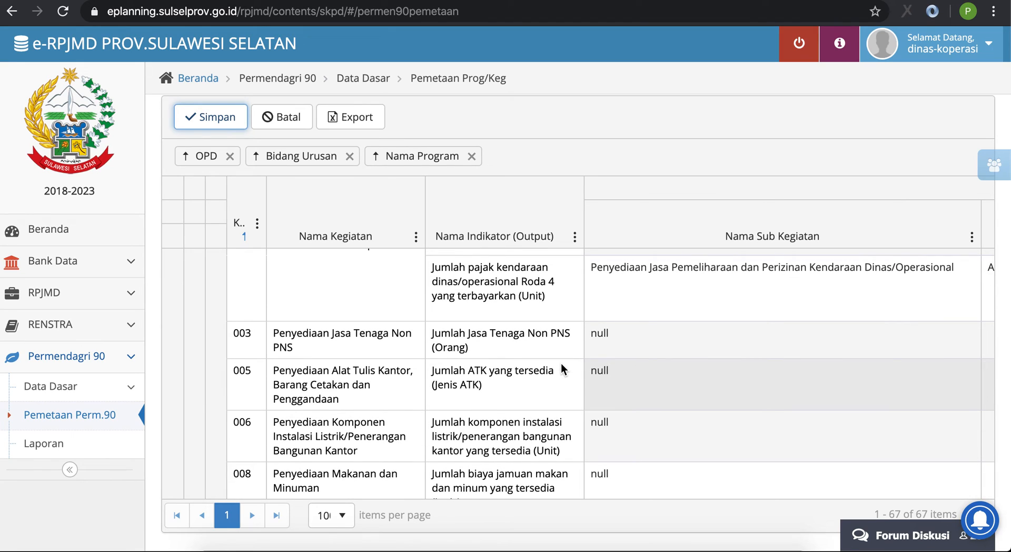
{"action": "left_click", "coordinate": [659, 379]}
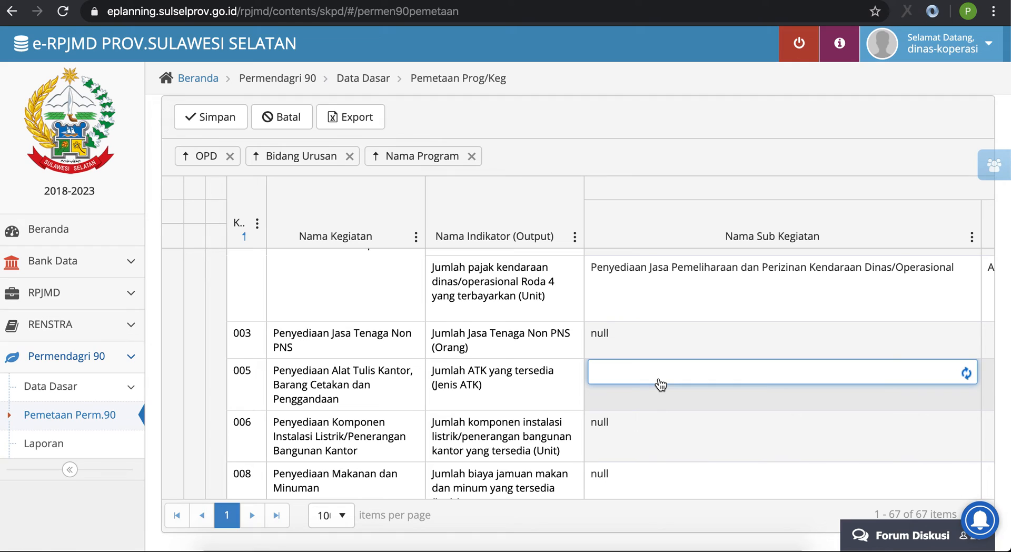
{"action": "left_click", "coordinate": [694, 377]}
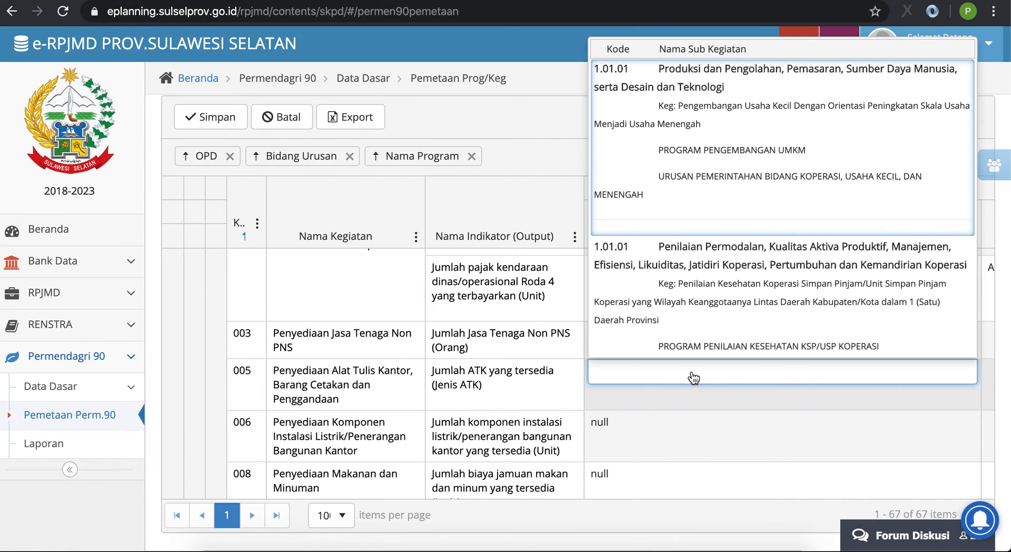
{"action": "scroll", "coordinate": [648, 181], "scroll_direction": "down", "scroll_amount": 3}
{"action": "scroll", "coordinate": [648, 181], "scroll_direction": "up", "scroll_amount": 3}
{"action": "scroll", "coordinate": [660, 213], "scroll_direction": "down", "scroll_amount": 10}
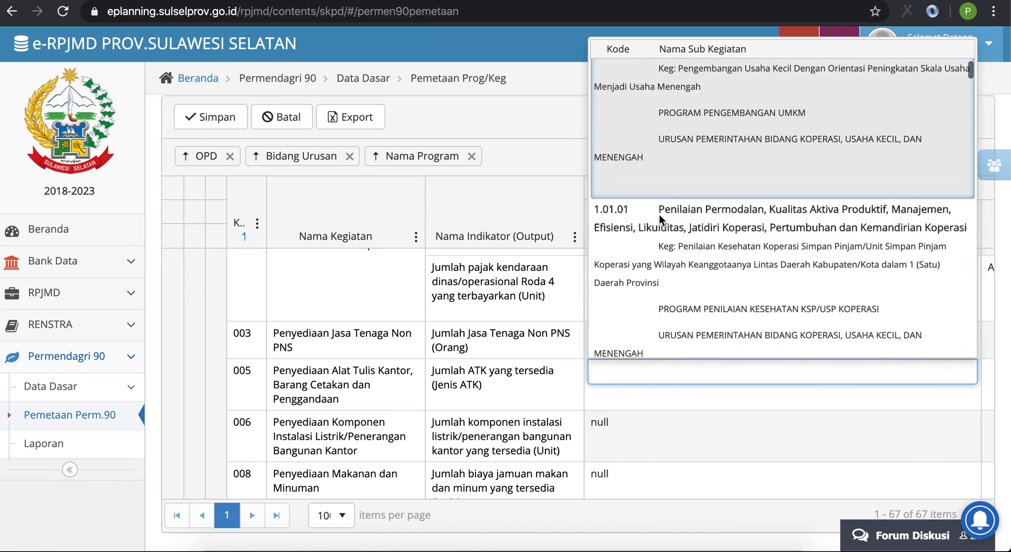
{"action": "scroll", "coordinate": [659, 214], "scroll_direction": "down", "scroll_amount": 10}
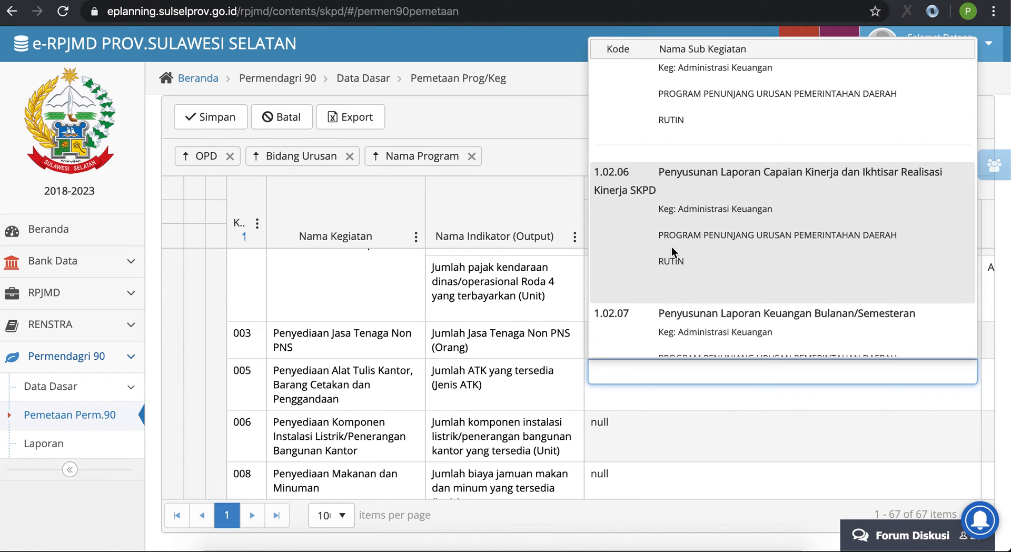
{"action": "scroll", "coordinate": [676, 210], "scroll_direction": "down", "scroll_amount": 10}
{"action": "scroll", "coordinate": [677, 210], "scroll_direction": "down", "scroll_amount": 10}
{"action": "scroll", "coordinate": [676, 210], "scroll_direction": "down", "scroll_amount": 5}
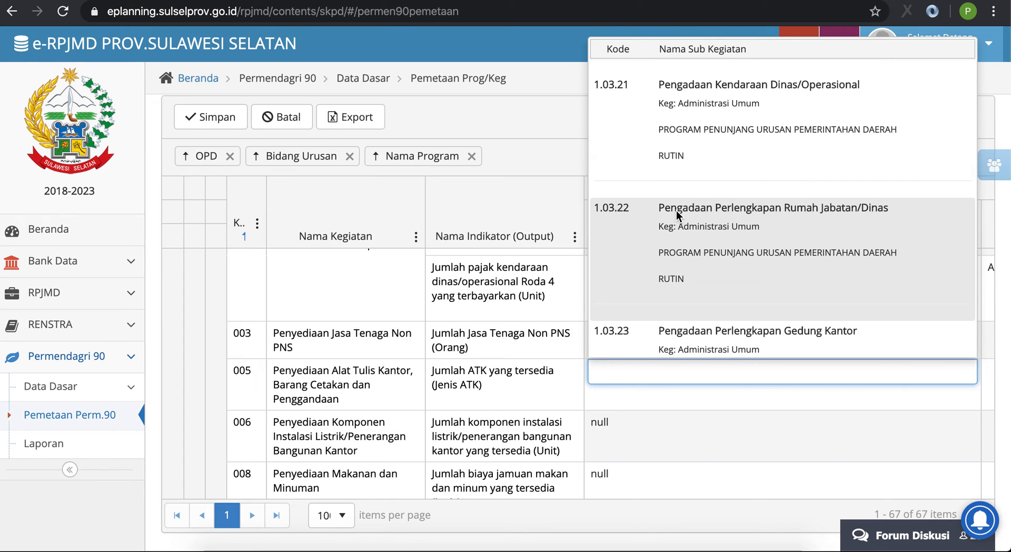
{"action": "scroll", "coordinate": [676, 213], "scroll_direction": "down", "scroll_amount": 15}
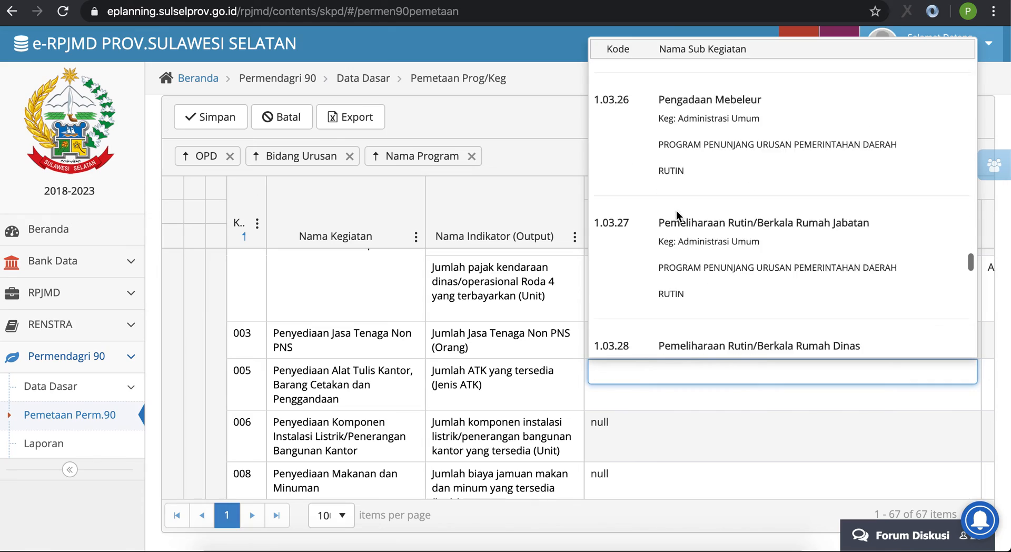
{"action": "scroll", "coordinate": [677, 213], "scroll_direction": "down", "scroll_amount": 5}
{"action": "scroll", "coordinate": [676, 213], "scroll_direction": "up", "scroll_amount": 20}
{"action": "scroll", "coordinate": [677, 211], "scroll_direction": "up", "scroll_amount": 20}
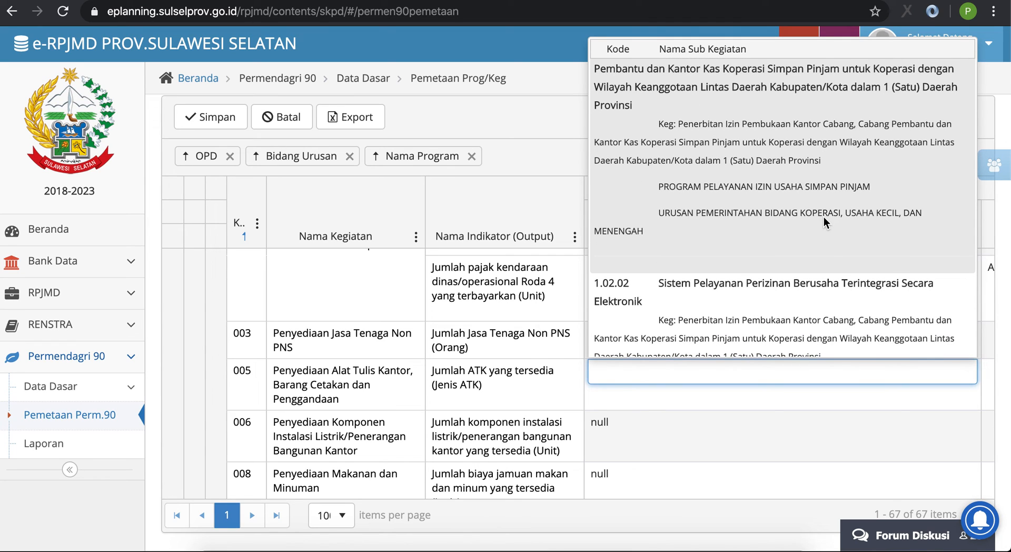
{"action": "scroll", "coordinate": [716, 213], "scroll_direction": "up", "scroll_amount": 5}
{"action": "scroll", "coordinate": [716, 213], "scroll_direction": "up", "scroll_amount": 8}
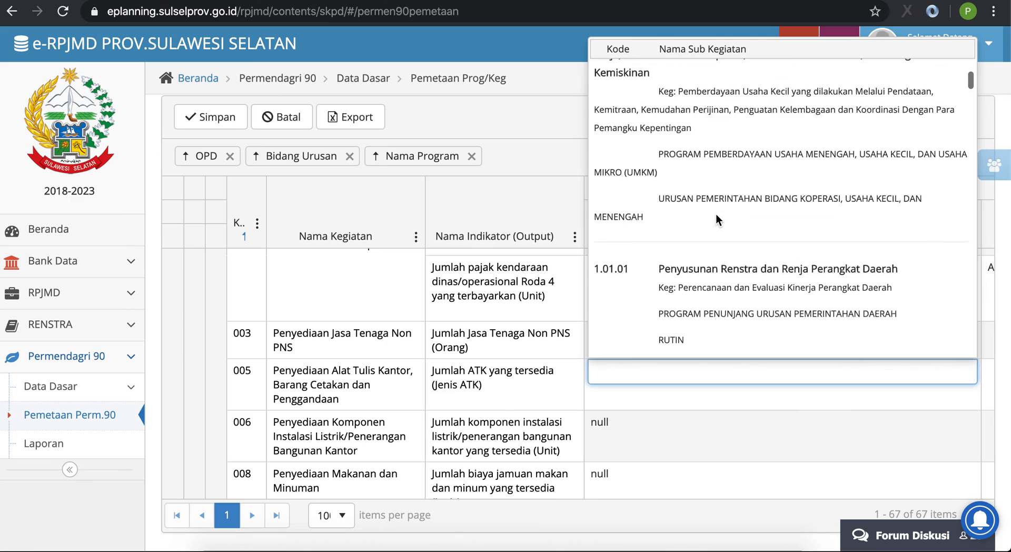
{"action": "scroll", "coordinate": [716, 214], "scroll_direction": "down", "scroll_amount": 15}
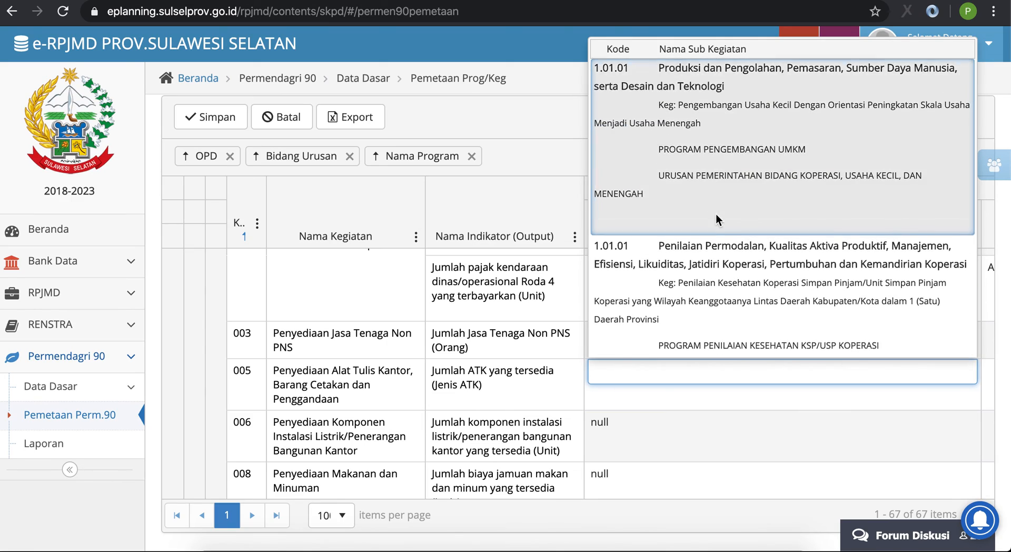
{"action": "scroll", "coordinate": [716, 213], "scroll_direction": "down", "scroll_amount": 20}
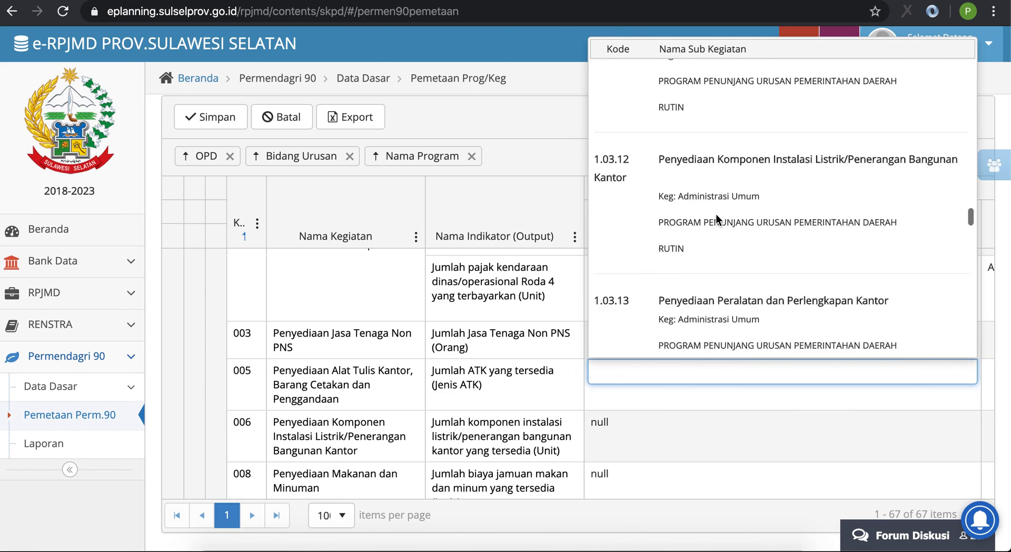
{"action": "left_click", "coordinate": [562, 390]}
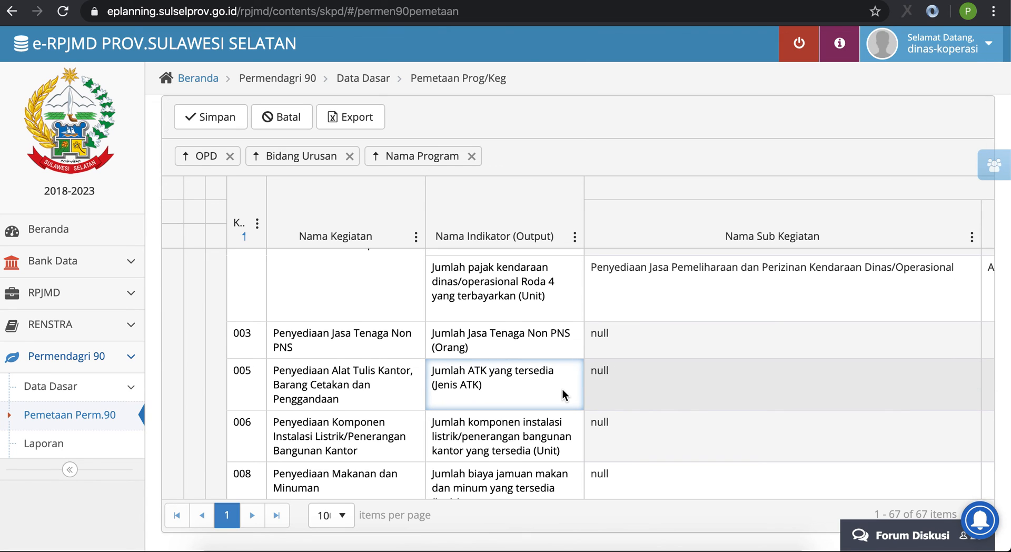
Step: Check the Permendagri 90 kegiatan, program and bidang urusan assigned to the mapped activities 001 and 002
{"action": "scroll", "coordinate": [563, 390], "scroll_direction": "down", "scroll_amount": 3}
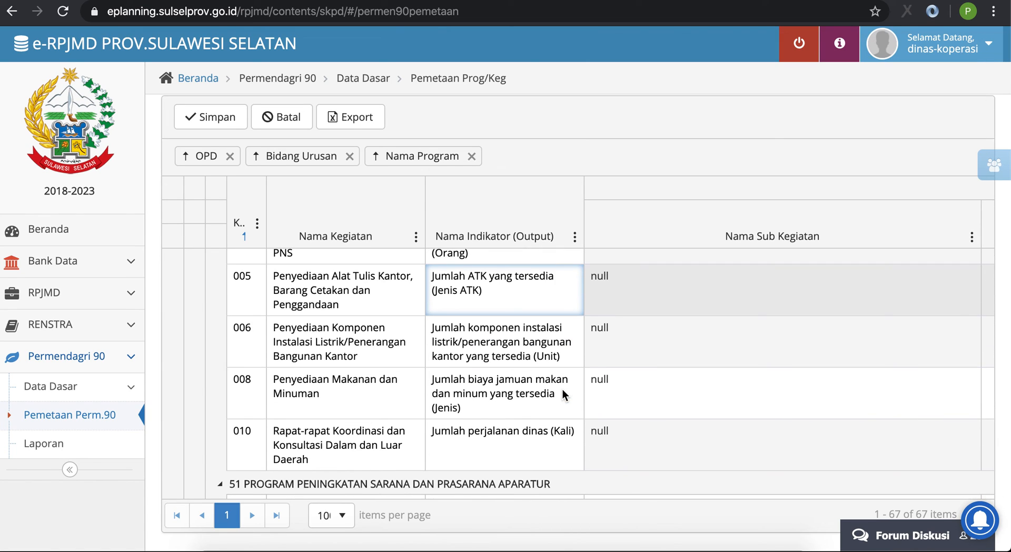
{"action": "scroll", "coordinate": [563, 390], "scroll_direction": "up", "scroll_amount": 3}
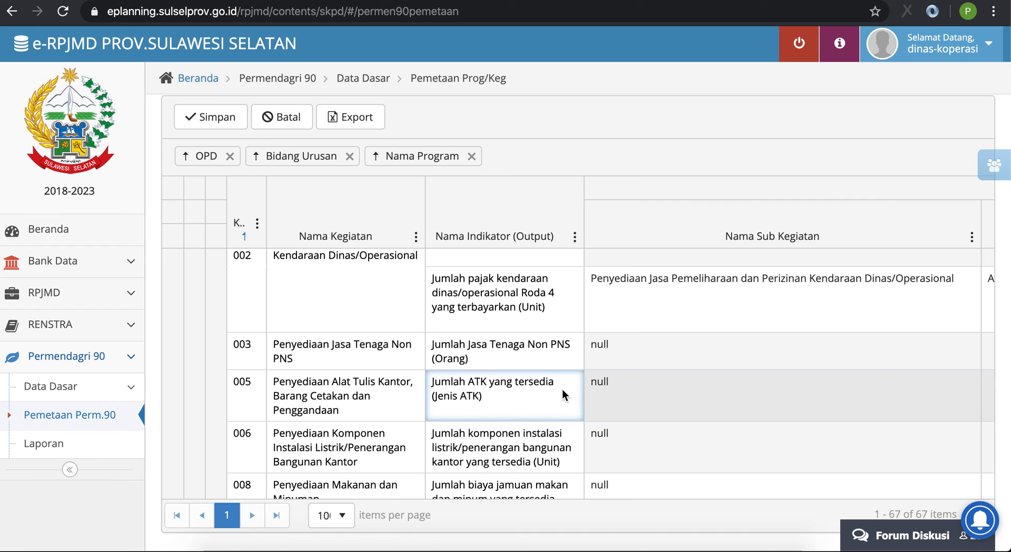
{"action": "scroll", "coordinate": [562, 390], "scroll_direction": "up", "scroll_amount": 5}
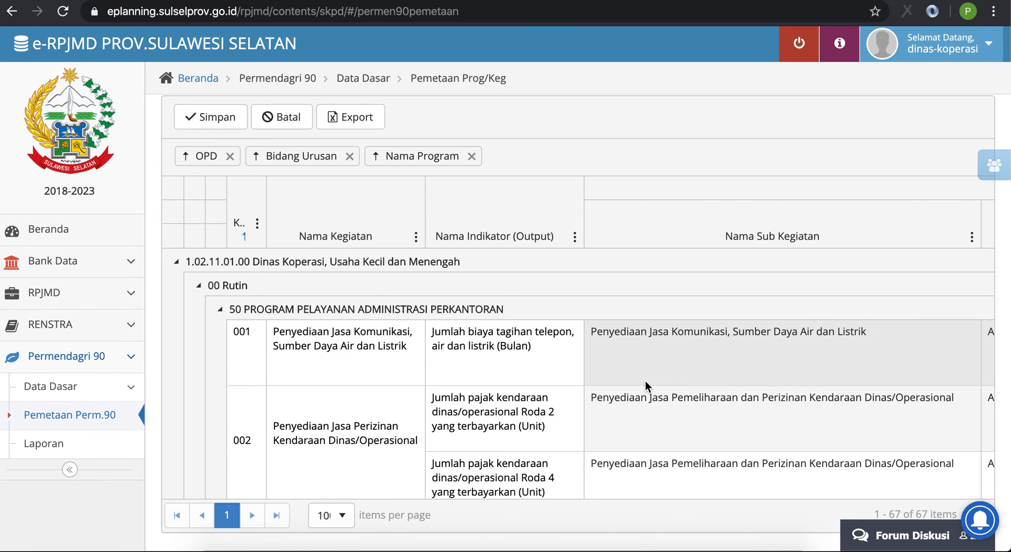
{"action": "scroll", "coordinate": [646, 380], "scroll_direction": "right", "scroll_amount": 7}
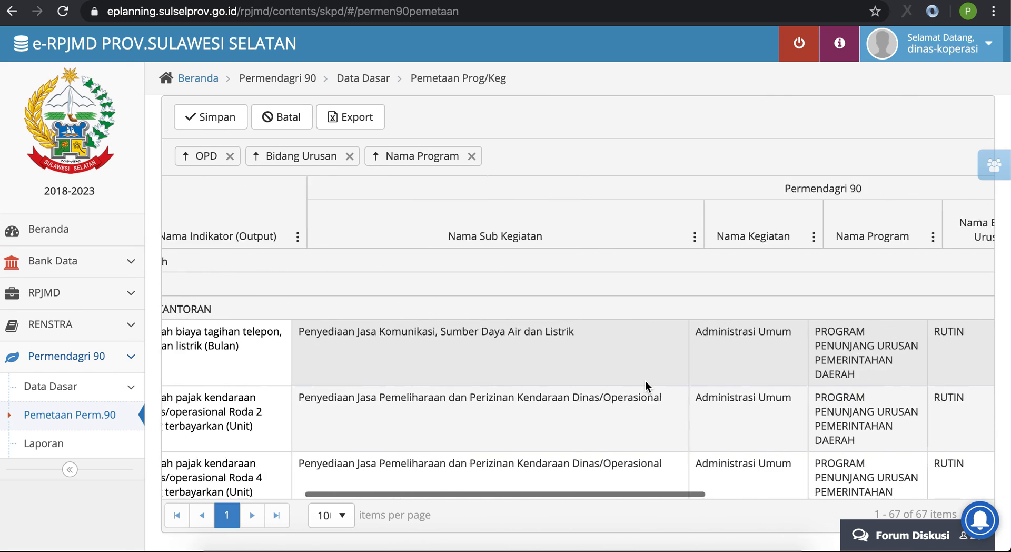
{"action": "scroll", "coordinate": [646, 380], "scroll_direction": "left", "scroll_amount": 7}
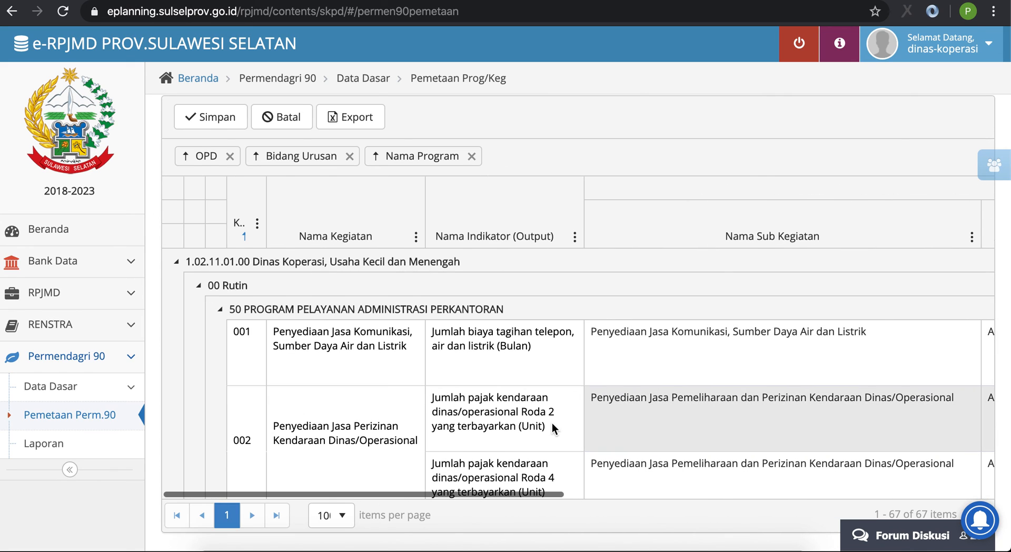
Step: Review the sub kegiatan mappings of the activities in programs 50 and 51, including activity 009, and return to the table's start
{"action": "scroll", "coordinate": [552, 422], "scroll_direction": "down", "scroll_amount": 3}
{"action": "scroll", "coordinate": [552, 427], "scroll_direction": "down", "scroll_amount": 5}
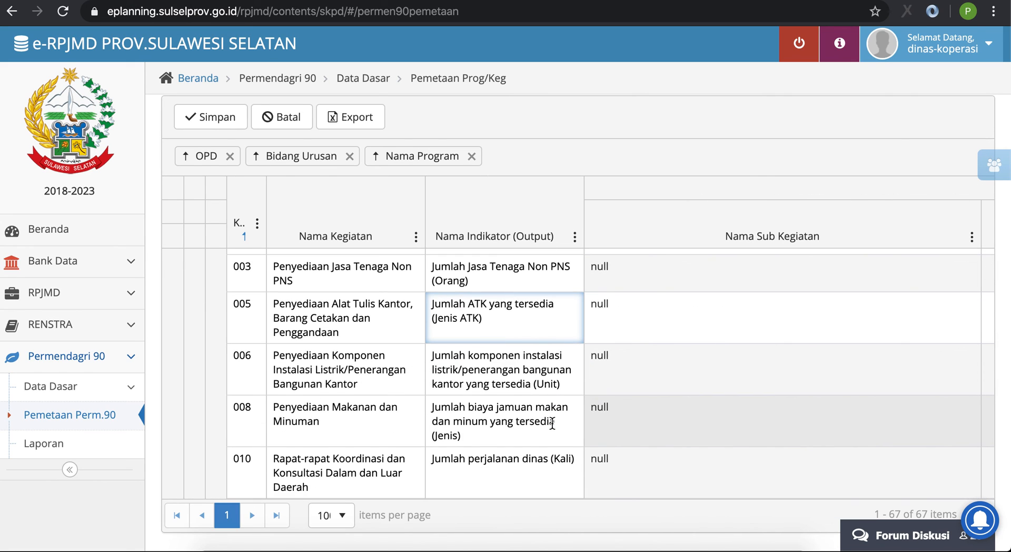
{"action": "scroll", "coordinate": [552, 423], "scroll_direction": "up", "scroll_amount": 12}
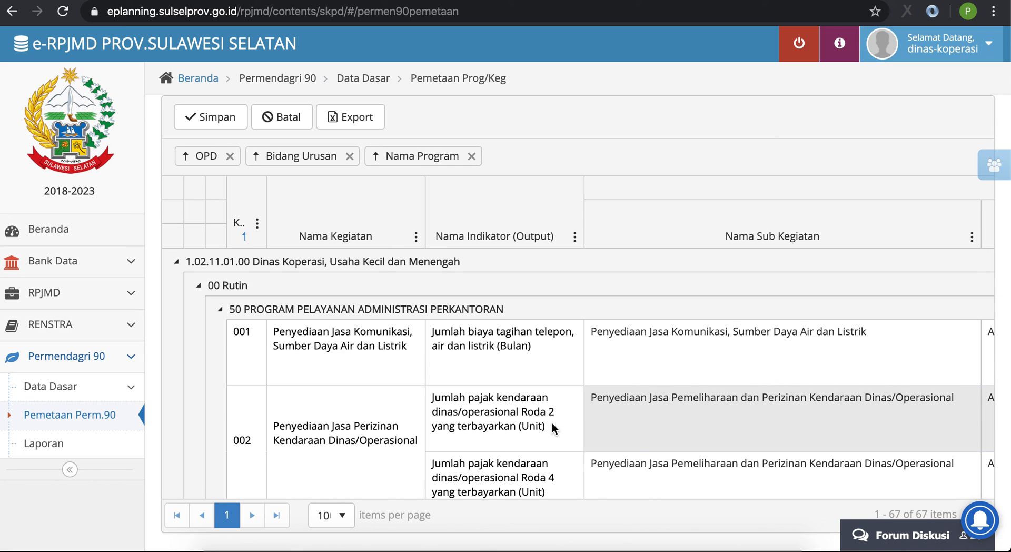
{"action": "scroll", "coordinate": [553, 422], "scroll_direction": "down", "scroll_amount": 1}
{"action": "scroll", "coordinate": [552, 422], "scroll_direction": "up", "scroll_amount": 2}
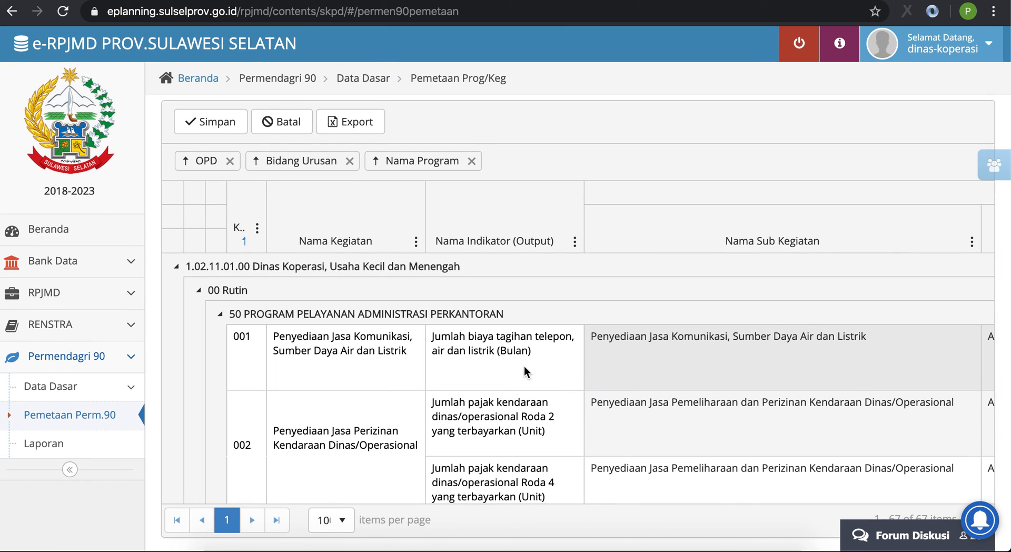
{"action": "scroll", "coordinate": [530, 396], "scroll_direction": "down", "scroll_amount": 3}
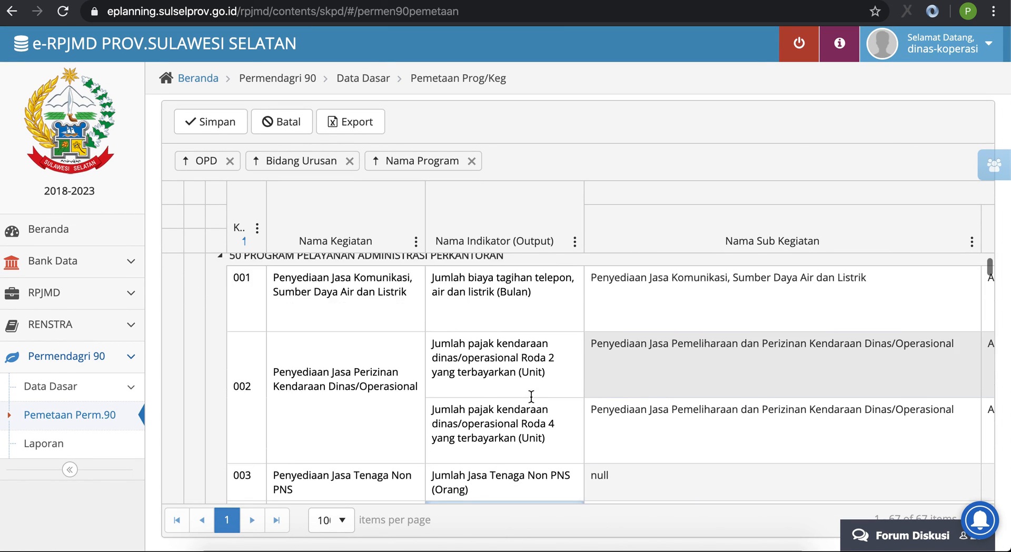
{"action": "scroll", "coordinate": [531, 401], "scroll_direction": "down", "scroll_amount": 2}
{"action": "scroll", "coordinate": [531, 400], "scroll_direction": "down", "scroll_amount": 2}
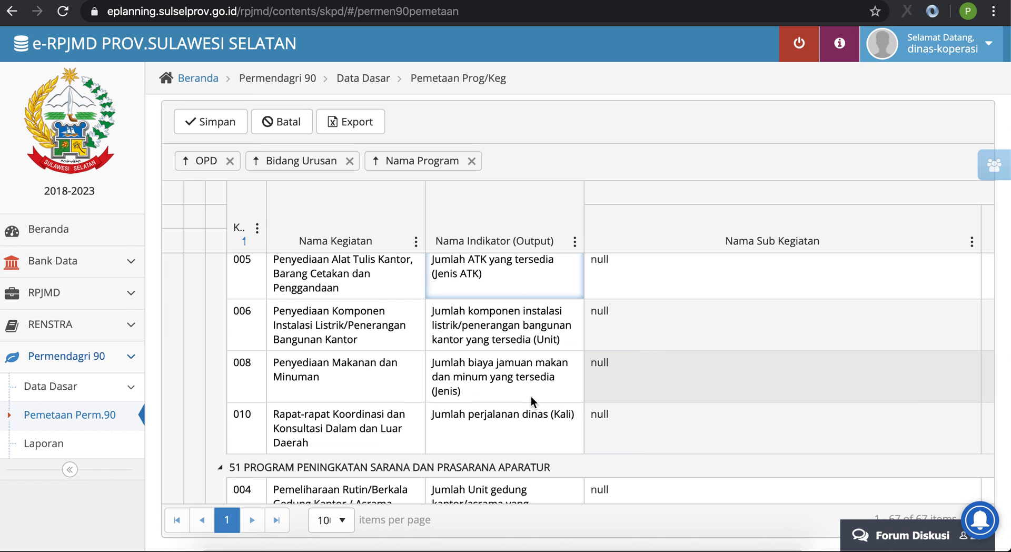
{"action": "scroll", "coordinate": [531, 396], "scroll_direction": "down", "scroll_amount": 2}
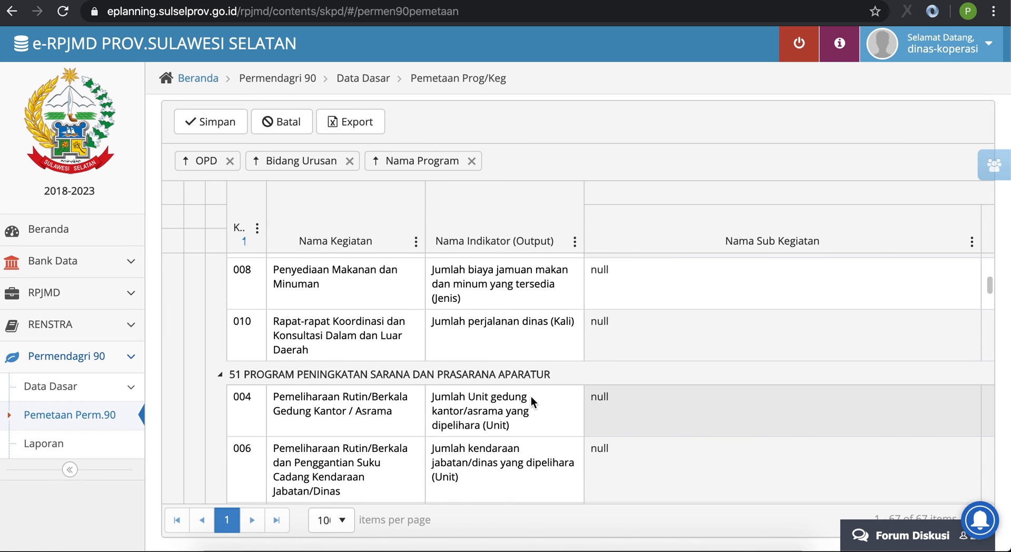
{"action": "scroll", "coordinate": [531, 396], "scroll_direction": "down", "scroll_amount": 4}
{"action": "scroll", "coordinate": [531, 396], "scroll_direction": "down", "scroll_amount": 1}
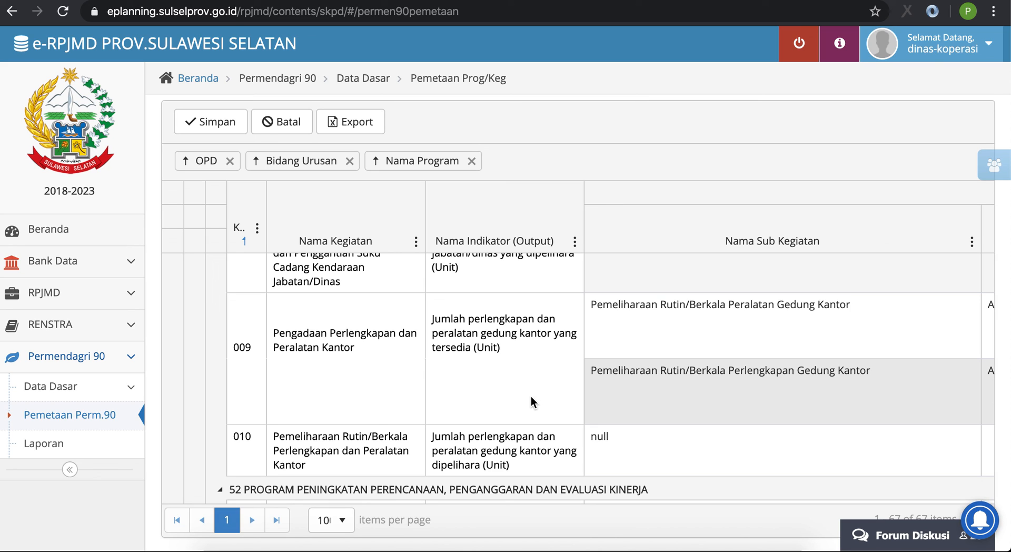
{"action": "scroll", "coordinate": [558, 395], "scroll_direction": "down", "scroll_amount": 10}
{"action": "scroll", "coordinate": [558, 395], "scroll_direction": "up", "scroll_amount": 15}
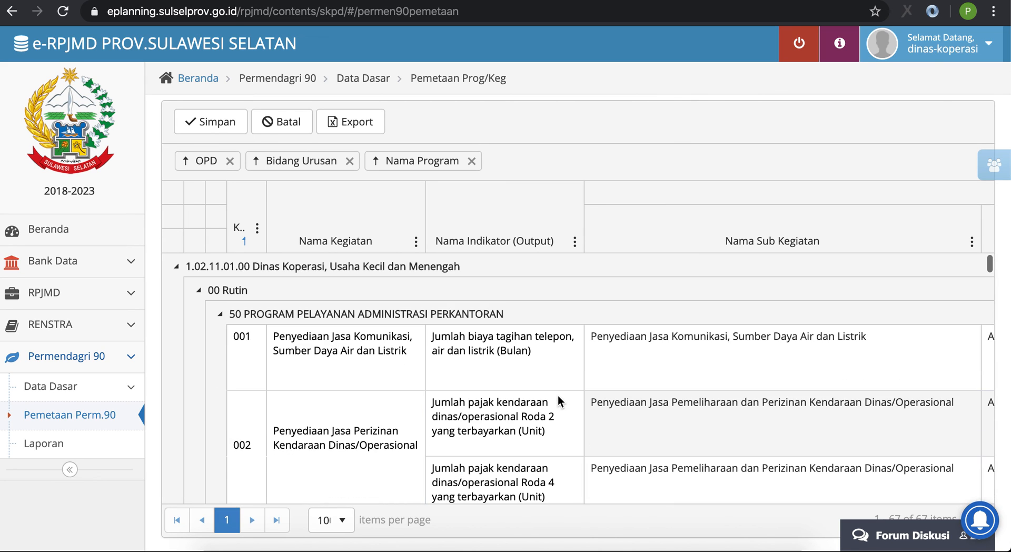